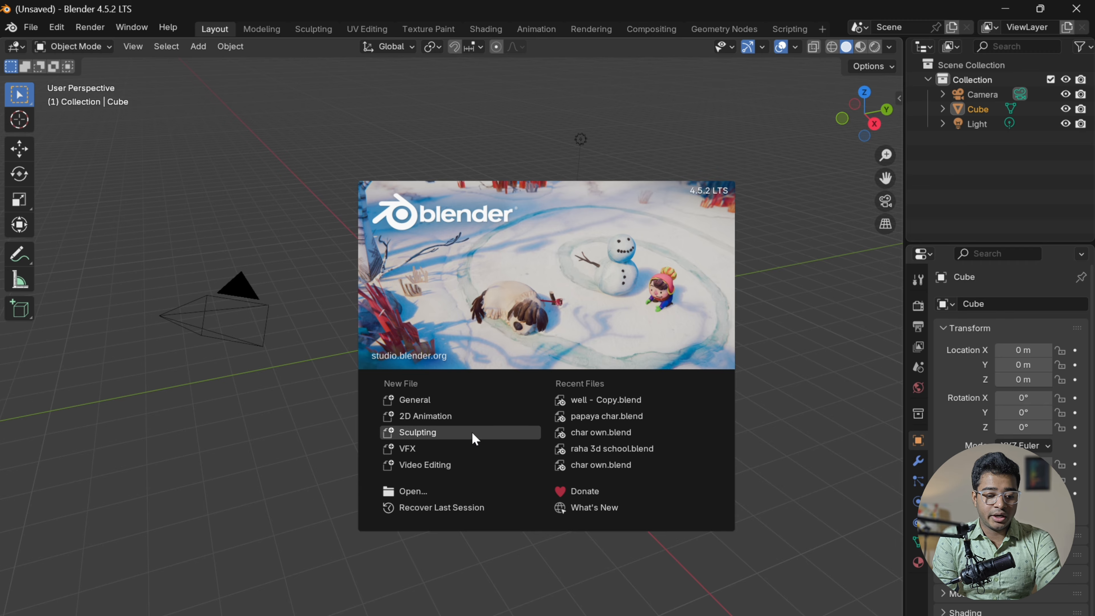
- Dismiss the splash screen and select the default cube in the viewport
click(459, 406)
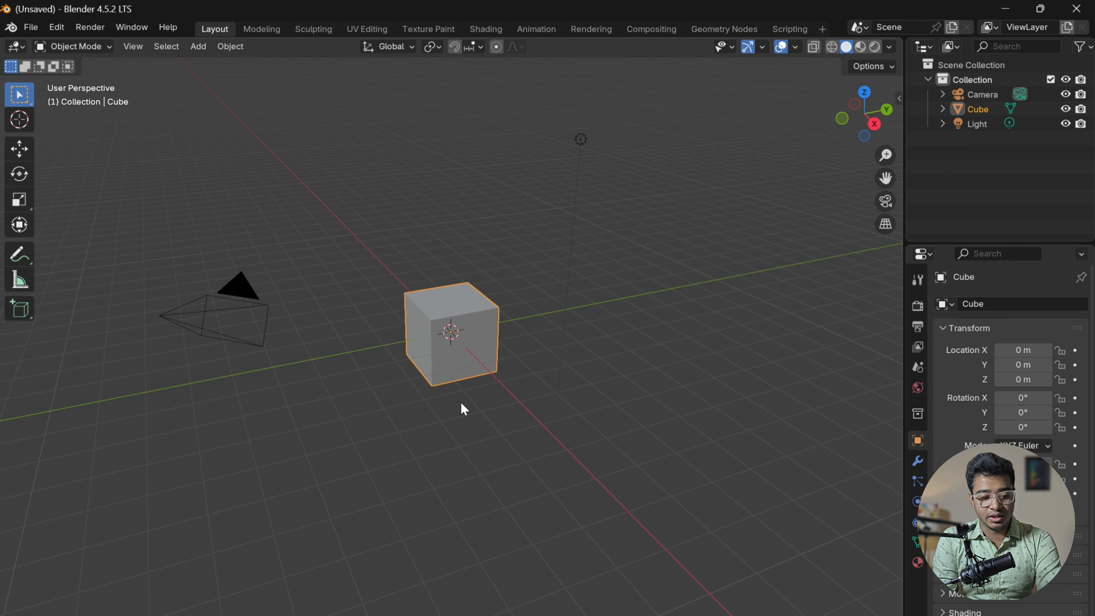
alt+drag(535, 404, 461, 341)
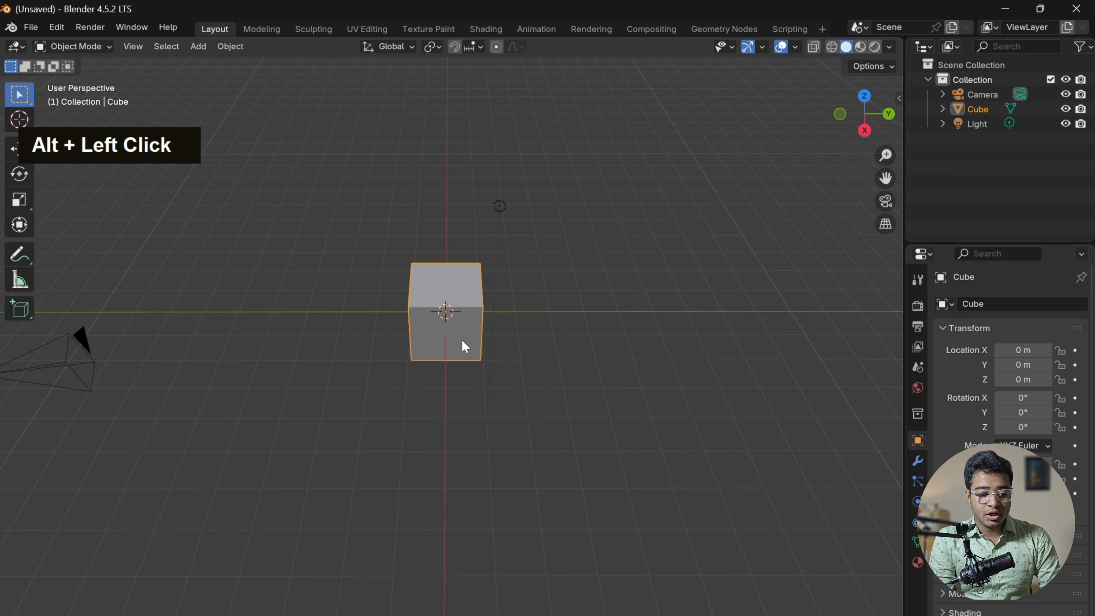
click(453, 323)
- Move the cube about -4.3 m along the global Y axis and rotate it about -61° around the global Z axis
key(g)
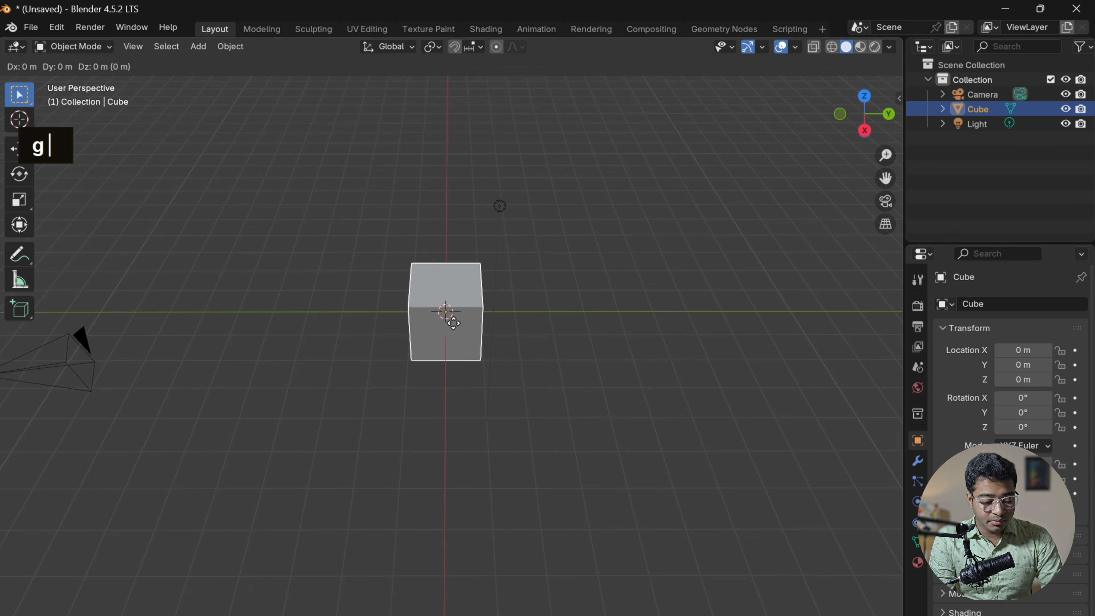
key(y)
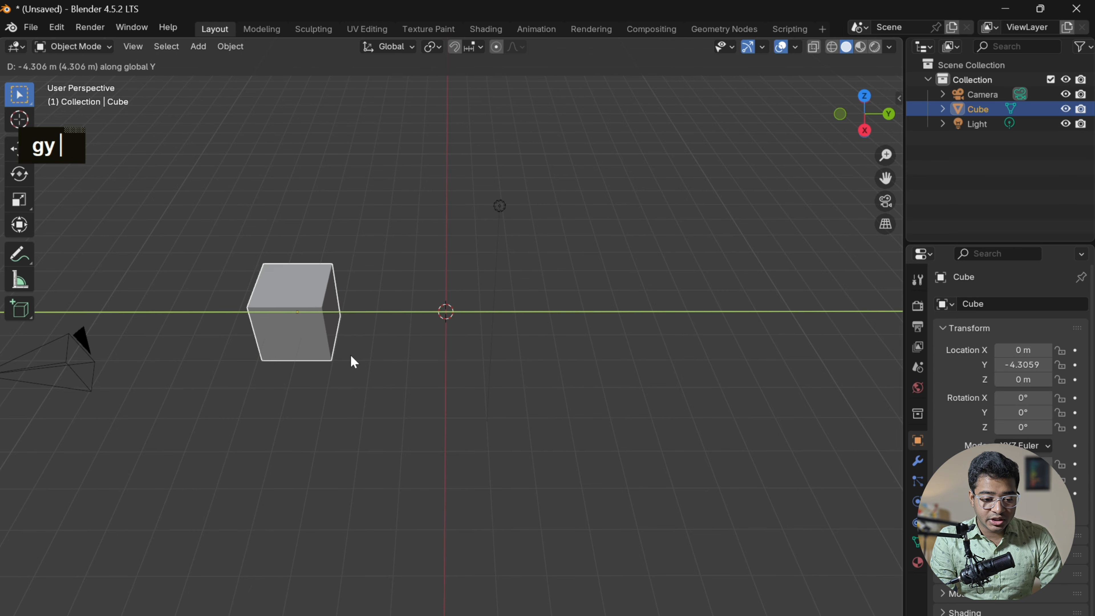
click(350, 362)
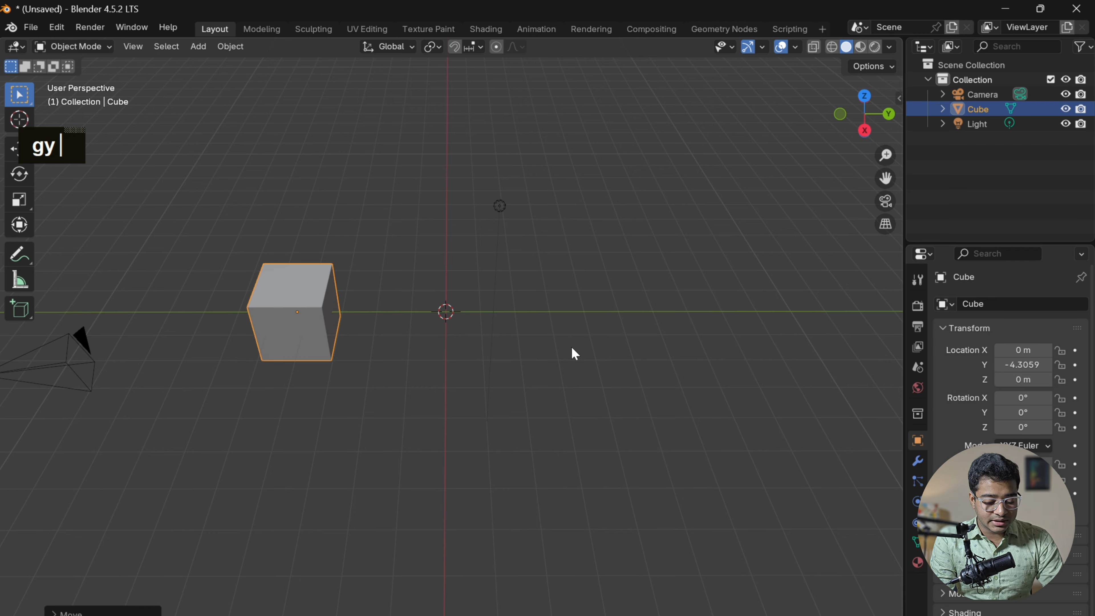
key(s)
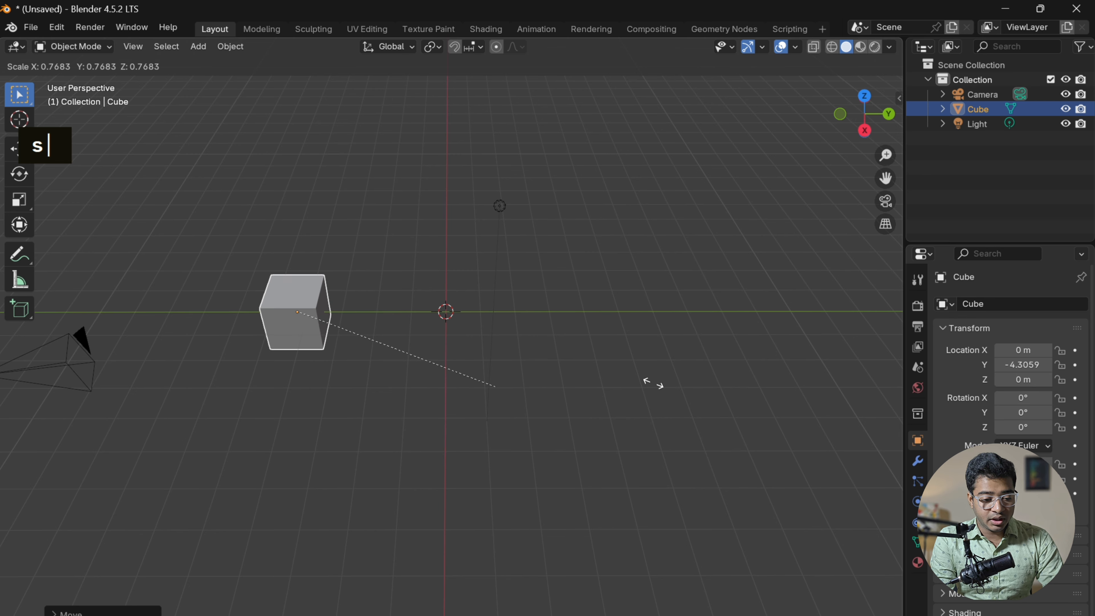
right_click(675, 338)
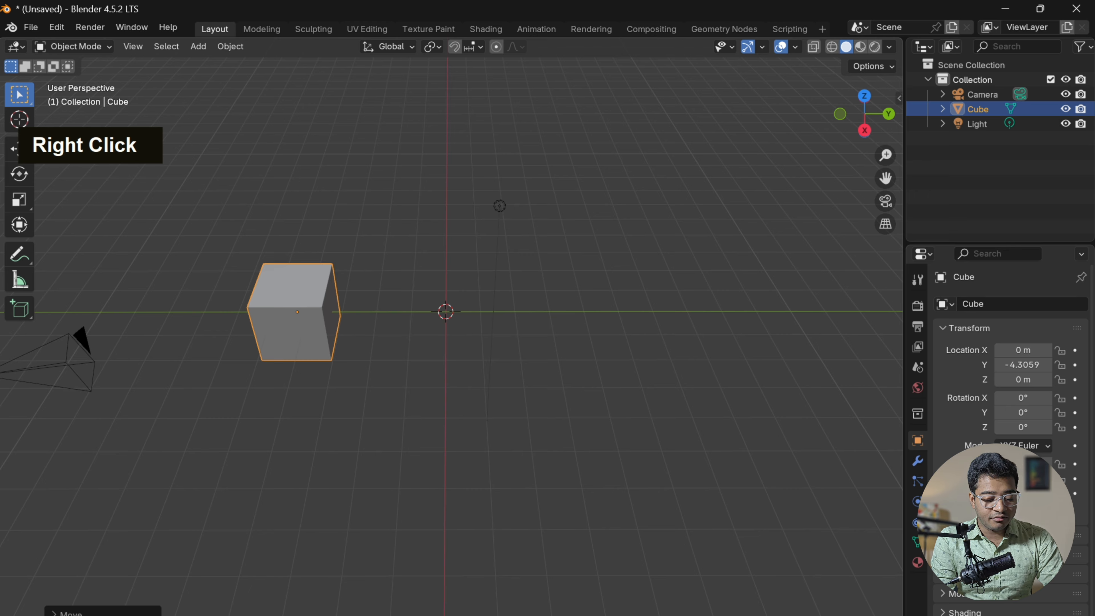
key(r)
key(z)
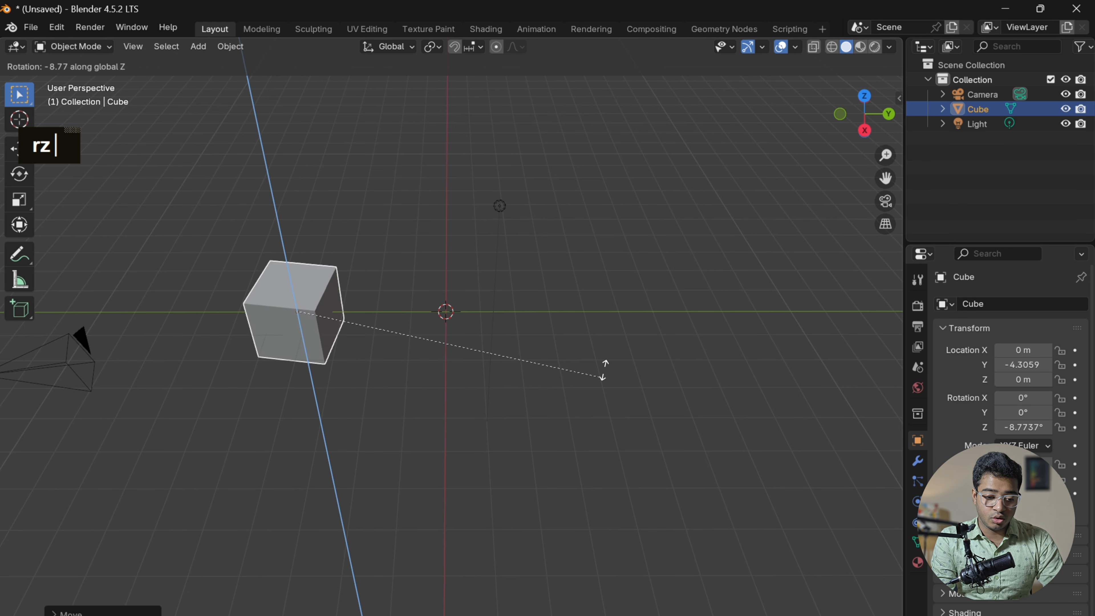
click(544, 236)
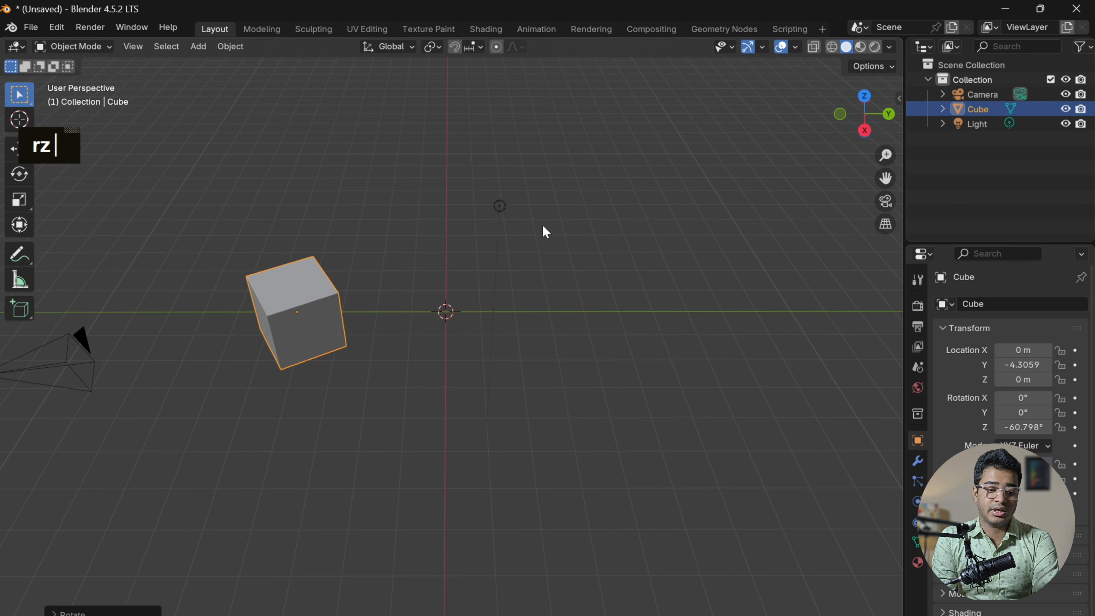
- Clear the cube's rotation and location to return it to the world origin
key(alt+r)
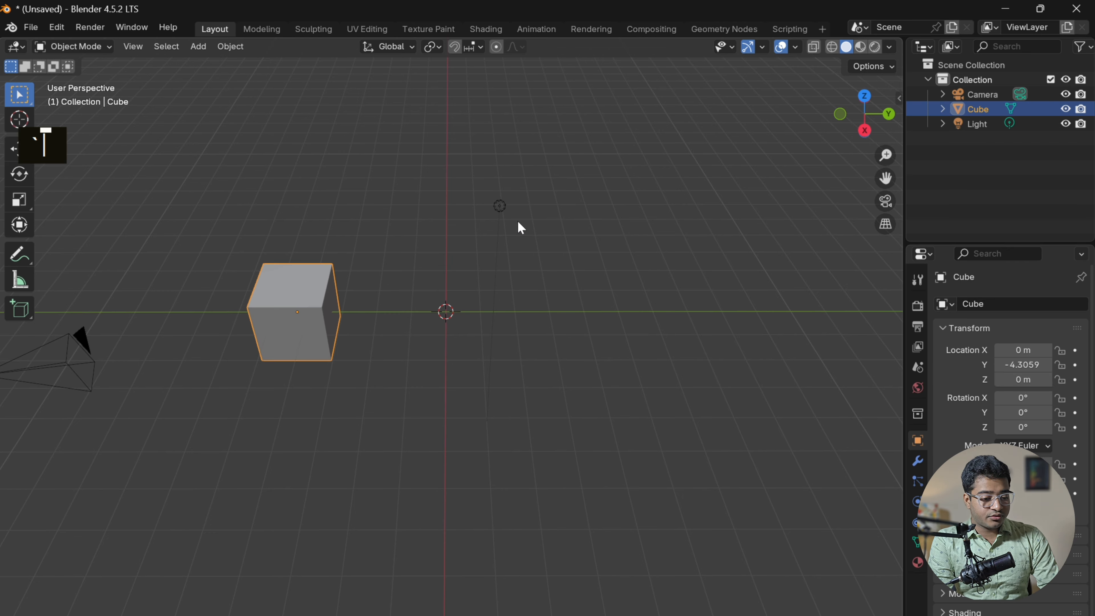
key(alt+g)
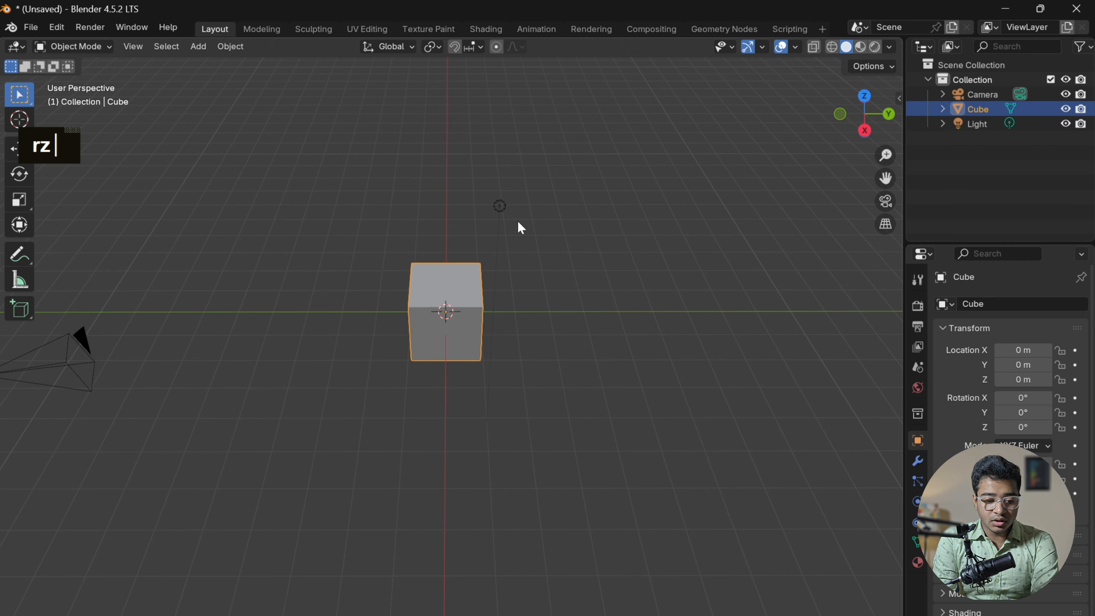
- Shift the cube about 0.06 m along the Y axis with the Move tool, and switch back to the Select Box tool
scroll(508, 303, down, 5)
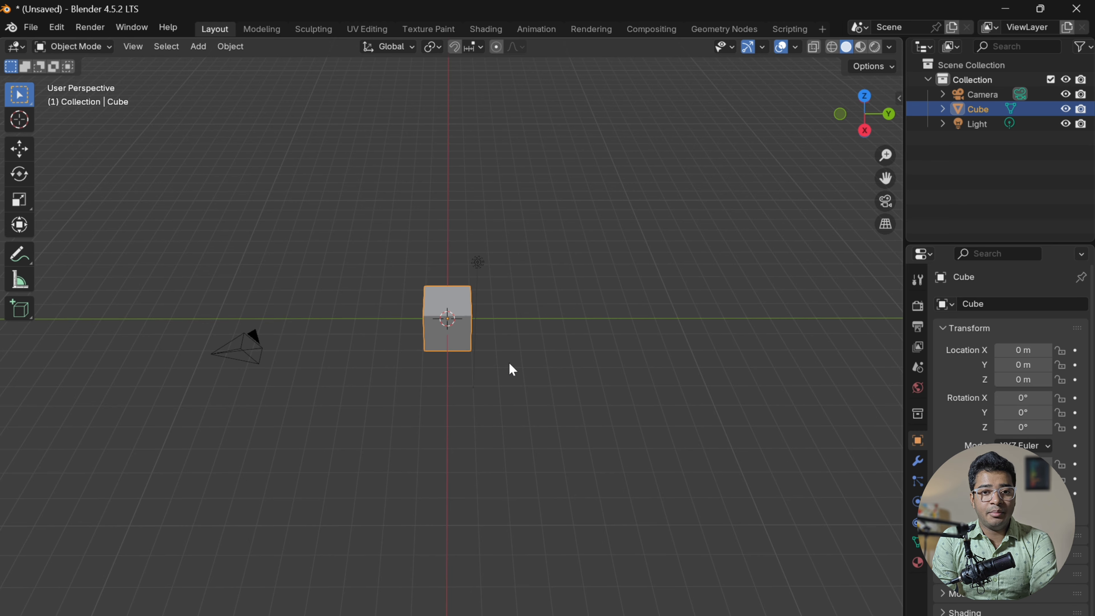
scroll(512, 371, down, 2)
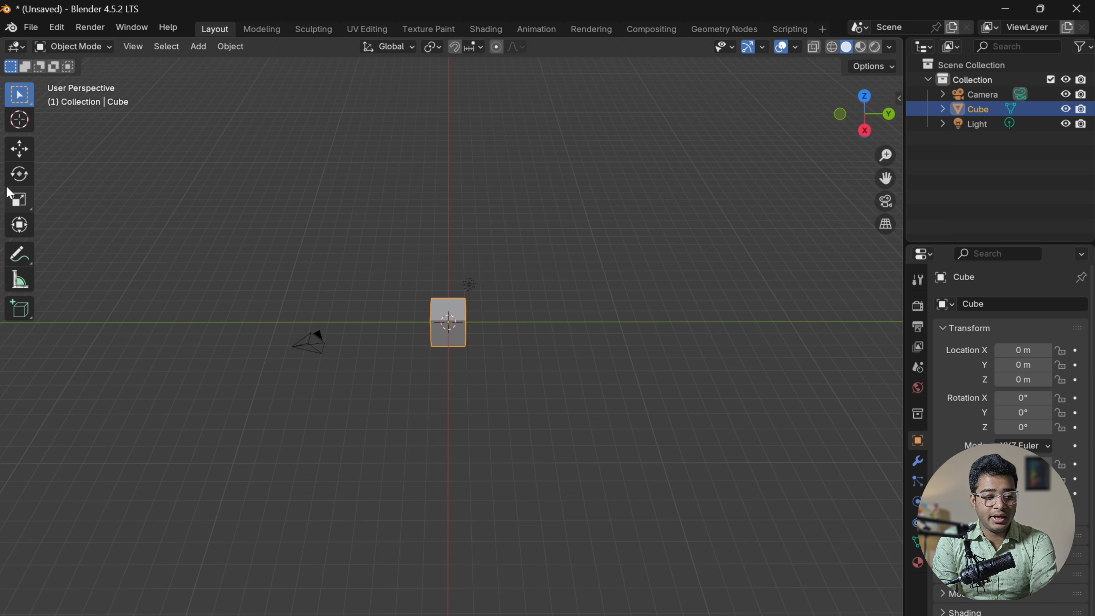
click(19, 151)
drag(507, 326, 479, 345)
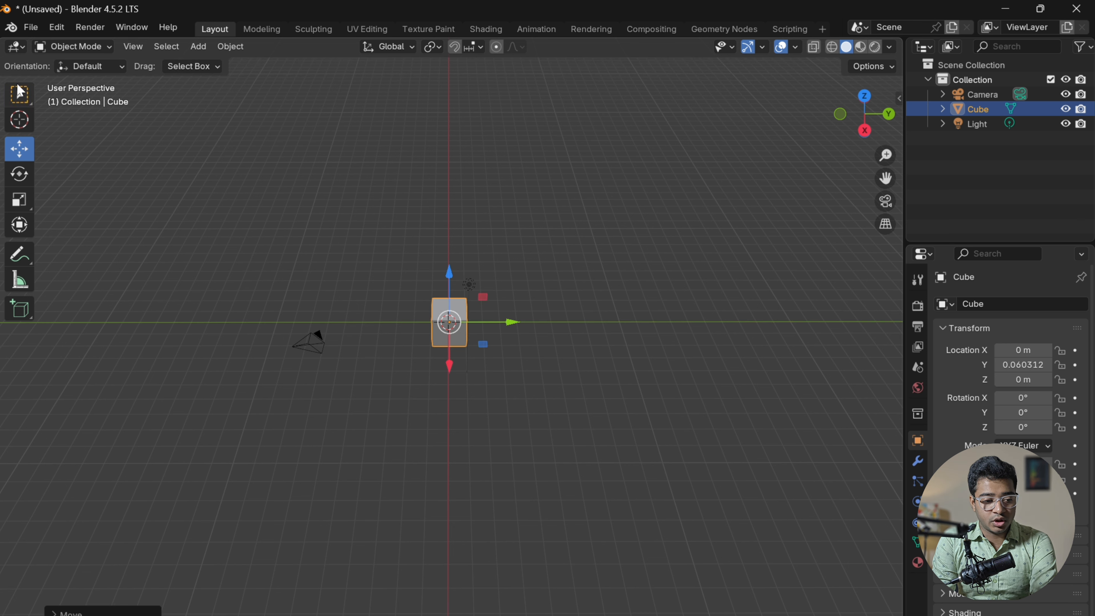
click(19, 94)
scroll(520, 432, up, 3)
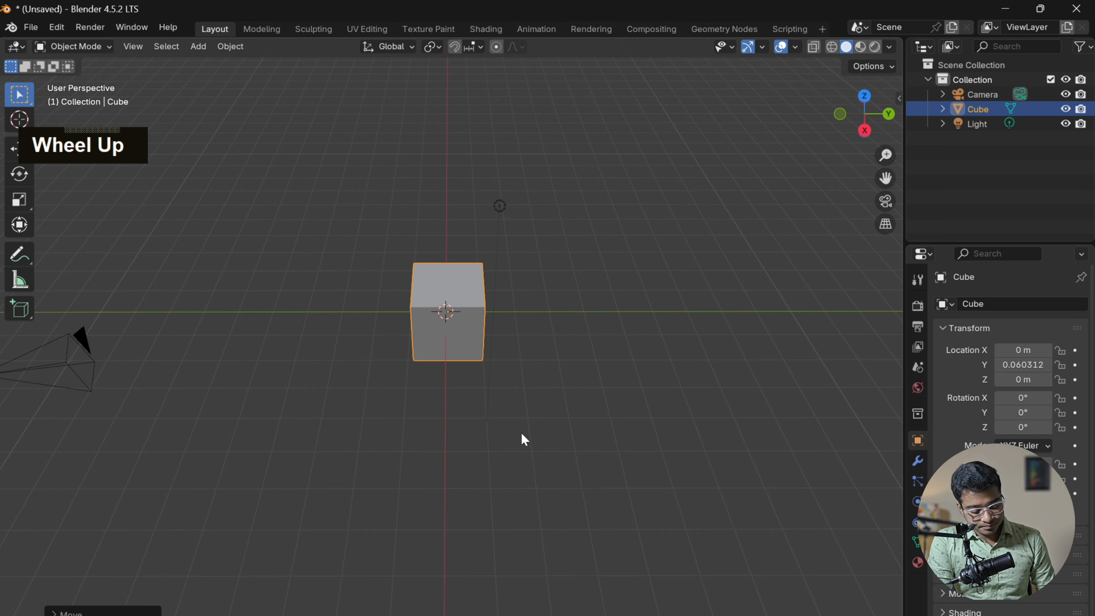
alt+shift+drag(524, 439, 537, 412)
scroll(537, 412, down, 3)
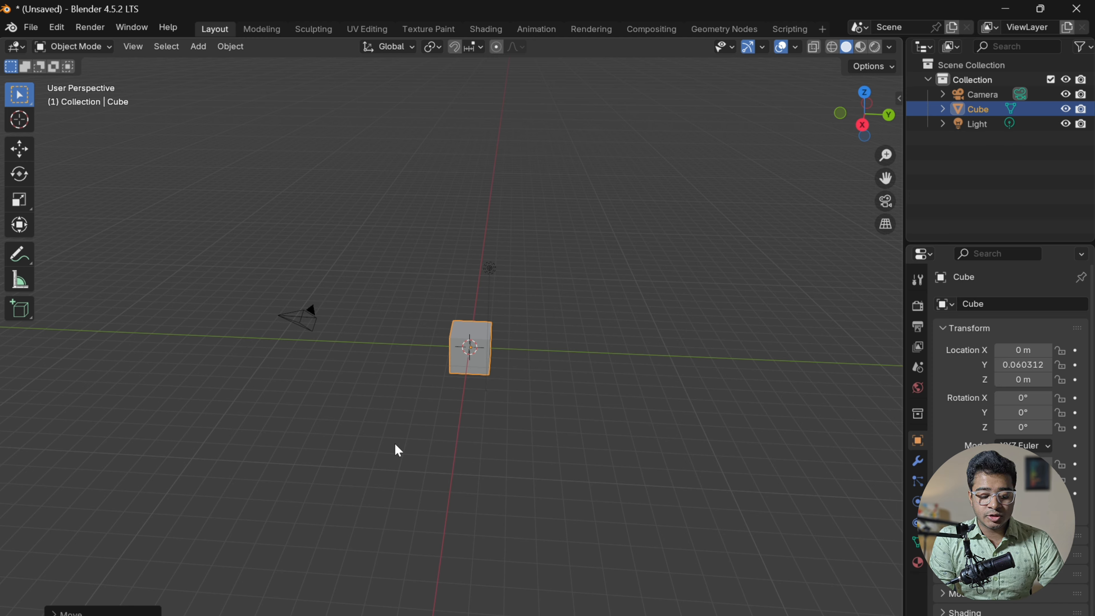
key(g)
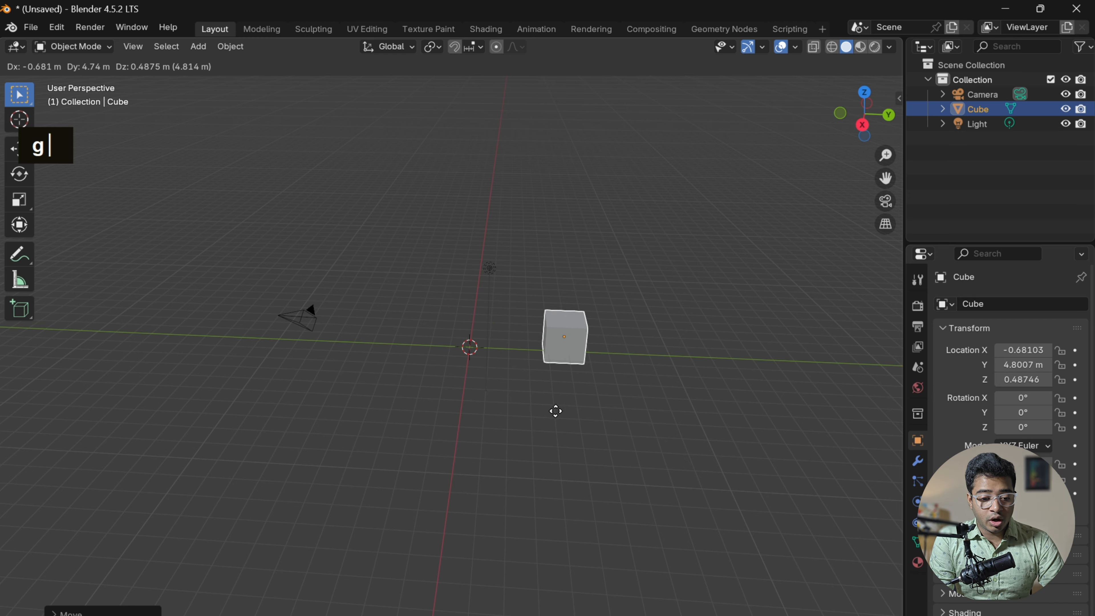
right_click(530, 402)
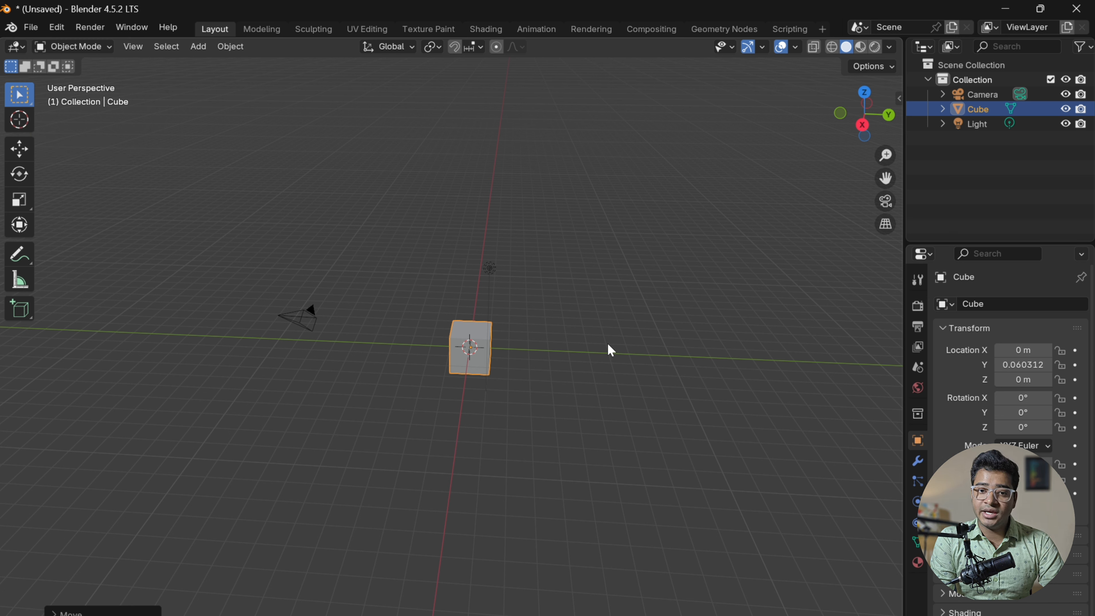
key(g)
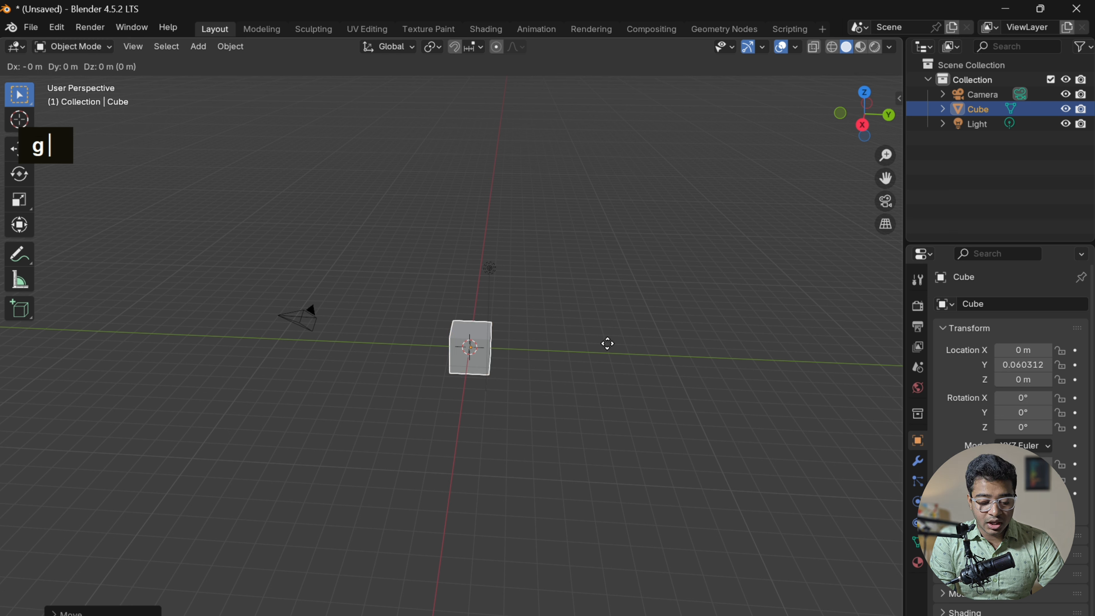
key(y)
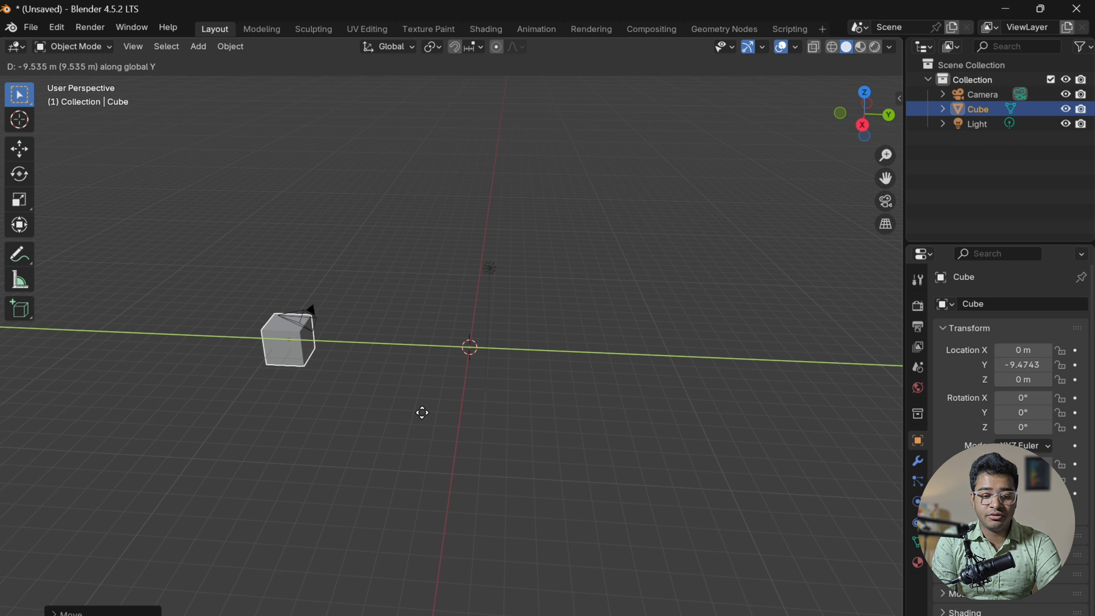
right_click(422, 413)
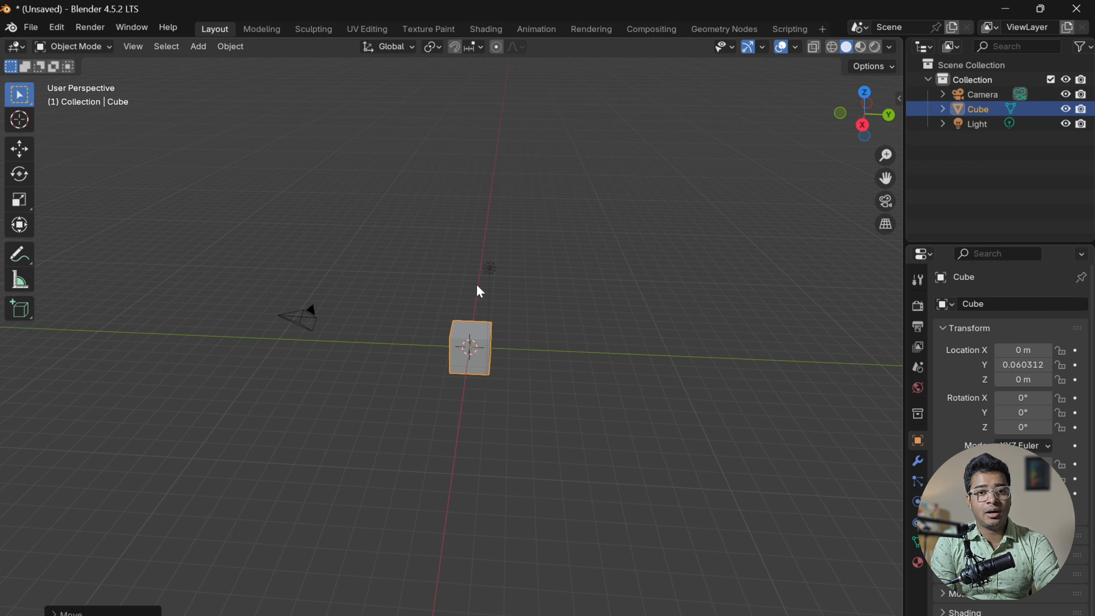
- Move the cube about -9.1 m along the global Y axis and about -32.3 m along the global X axis
key(g)
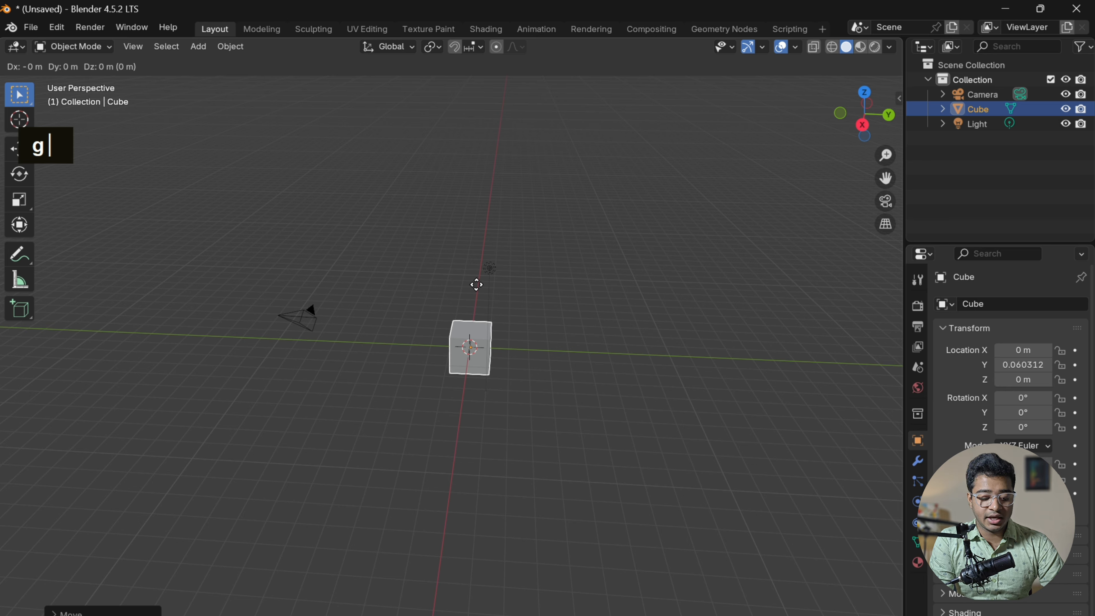
key(y)
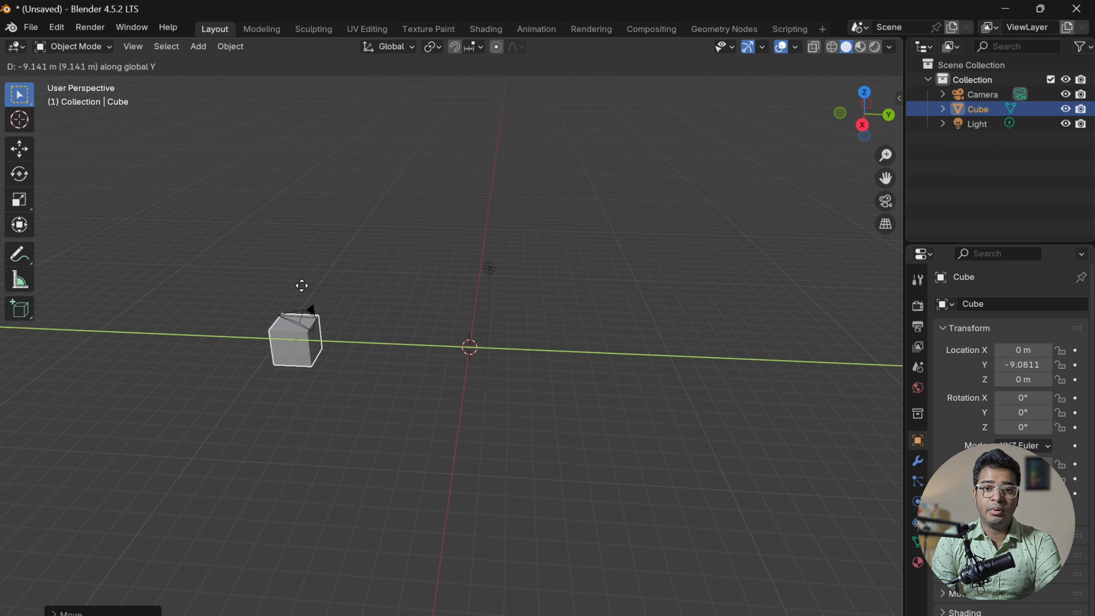
click(302, 285)
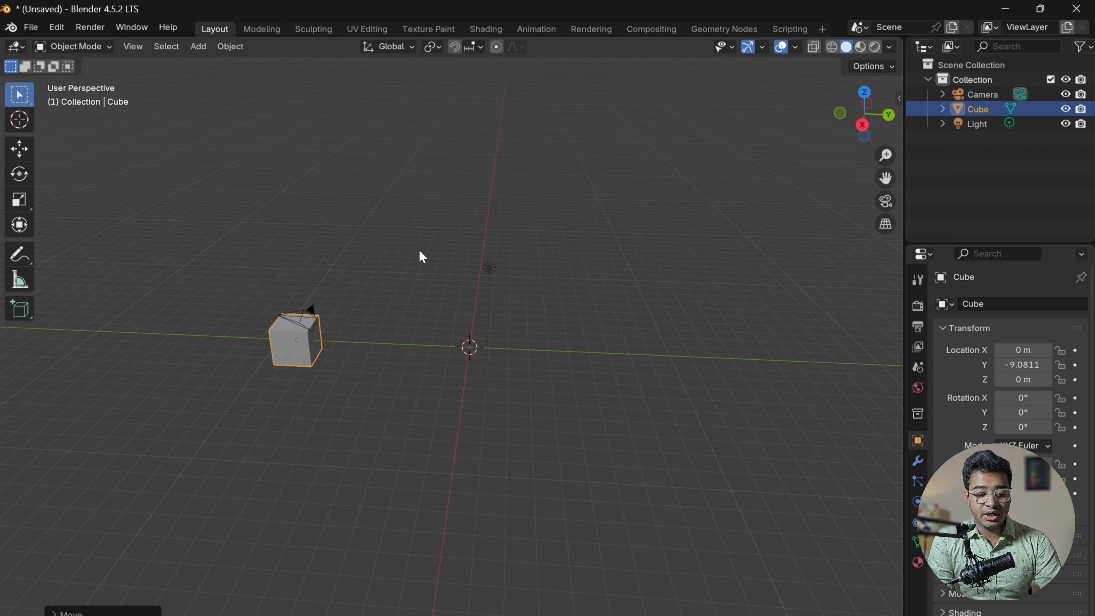
key(g)
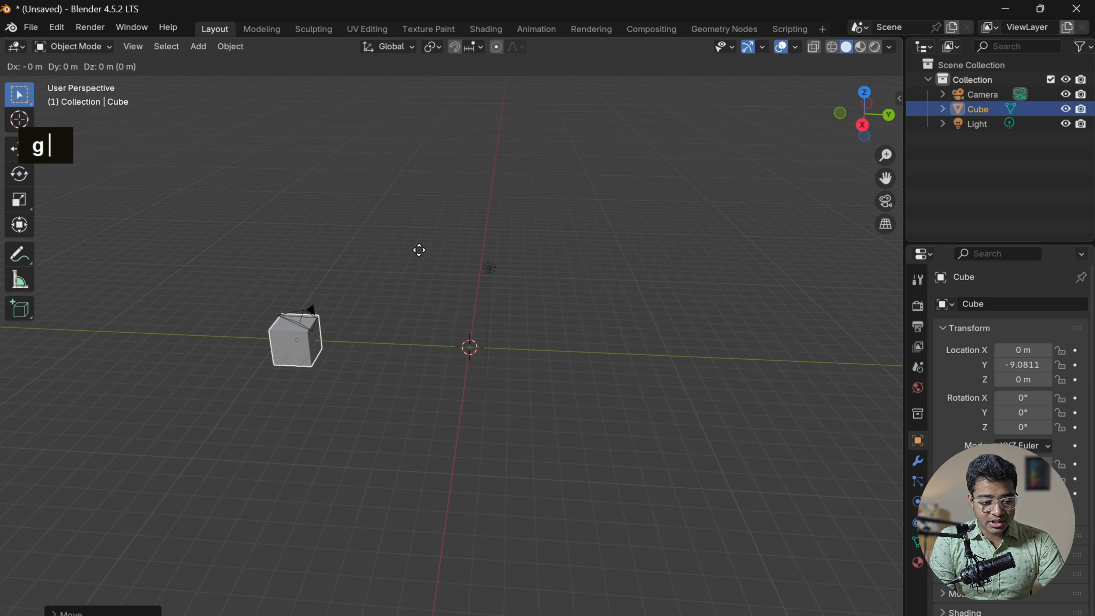
key(x)
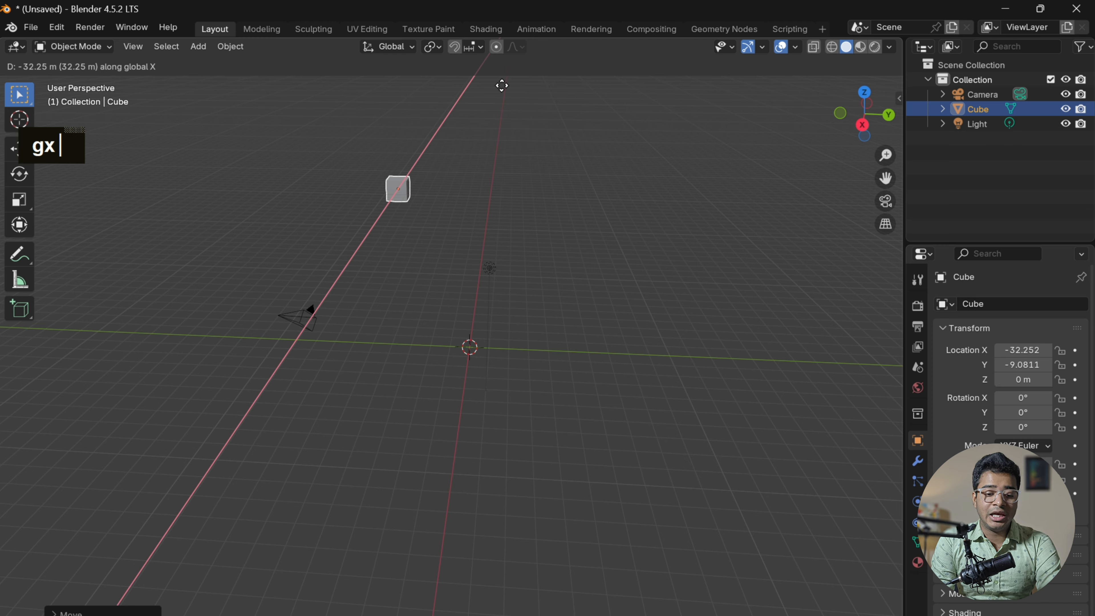
click(502, 85)
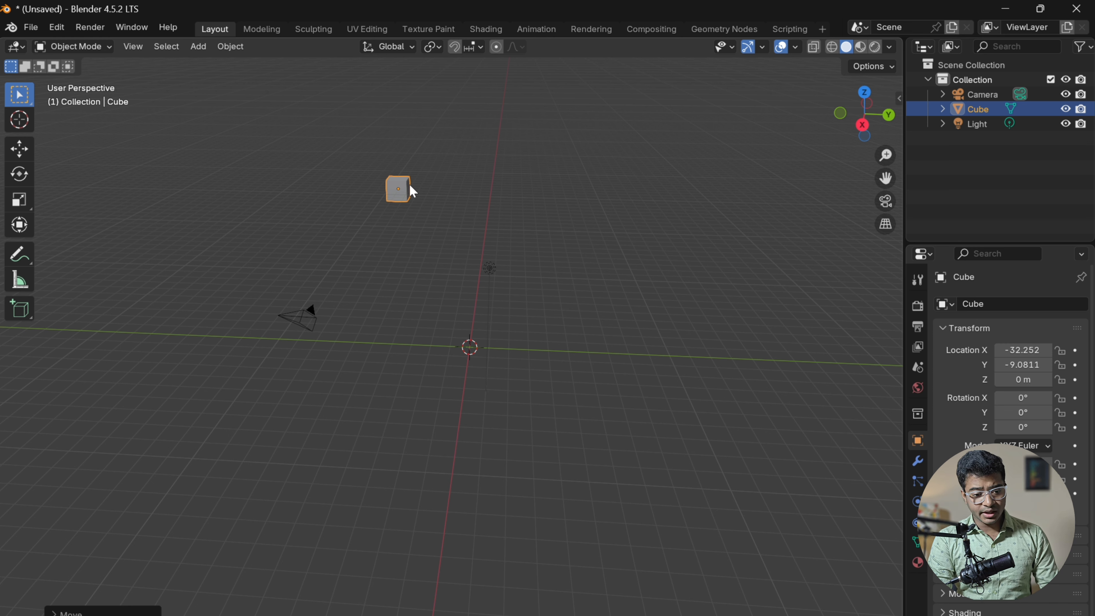
alt+shift+drag(409, 184, 417, 245)
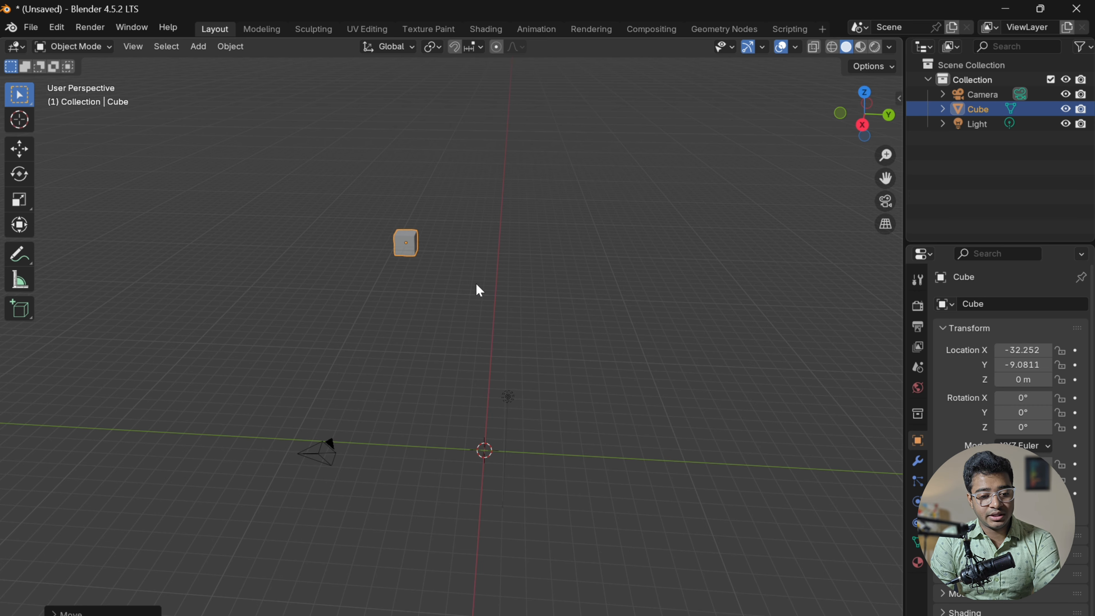
scroll(477, 285, down, 2)
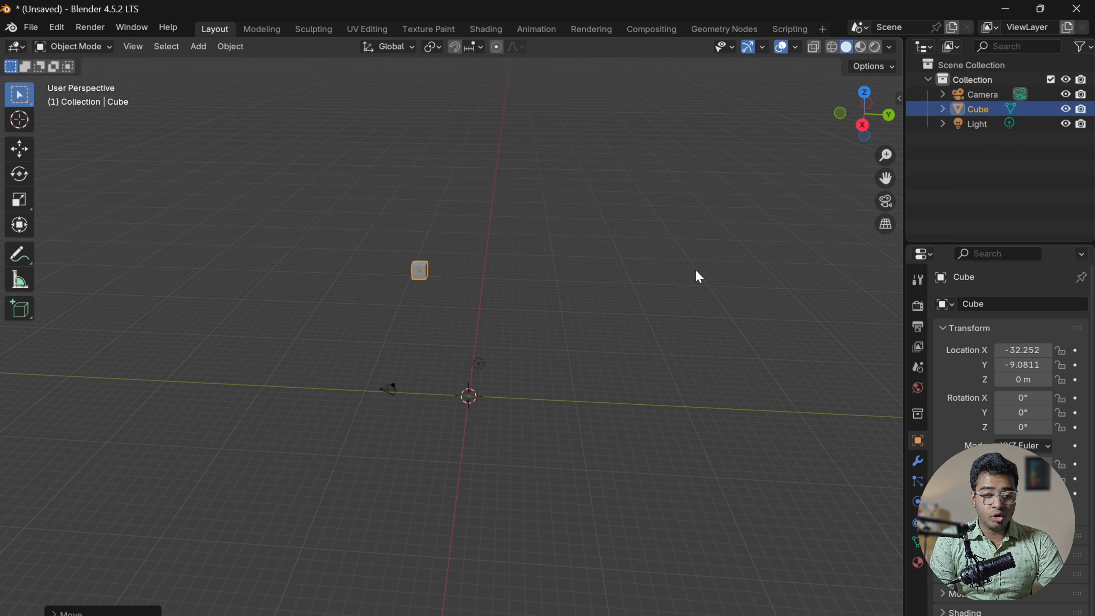
key(g)
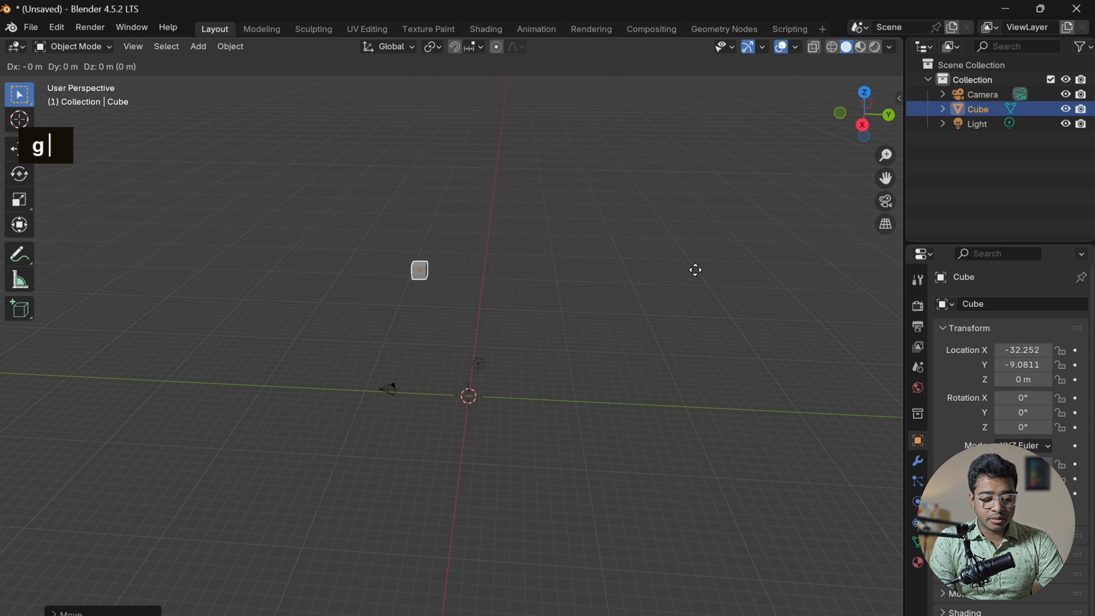
key(y)
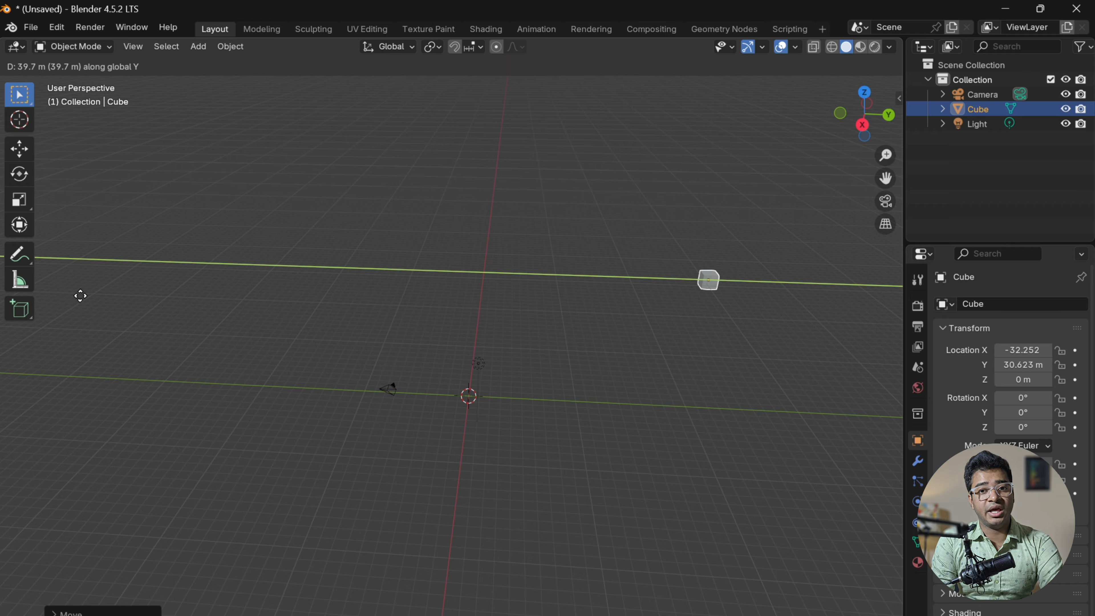
right_click(82, 298)
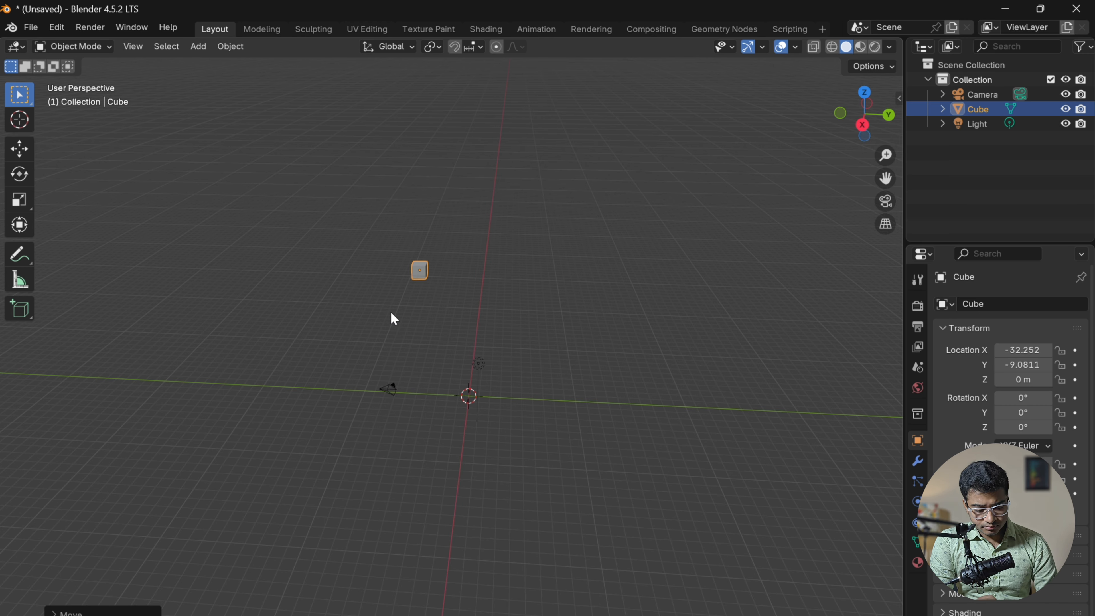
alt+shift+drag(390, 315, 433, 382)
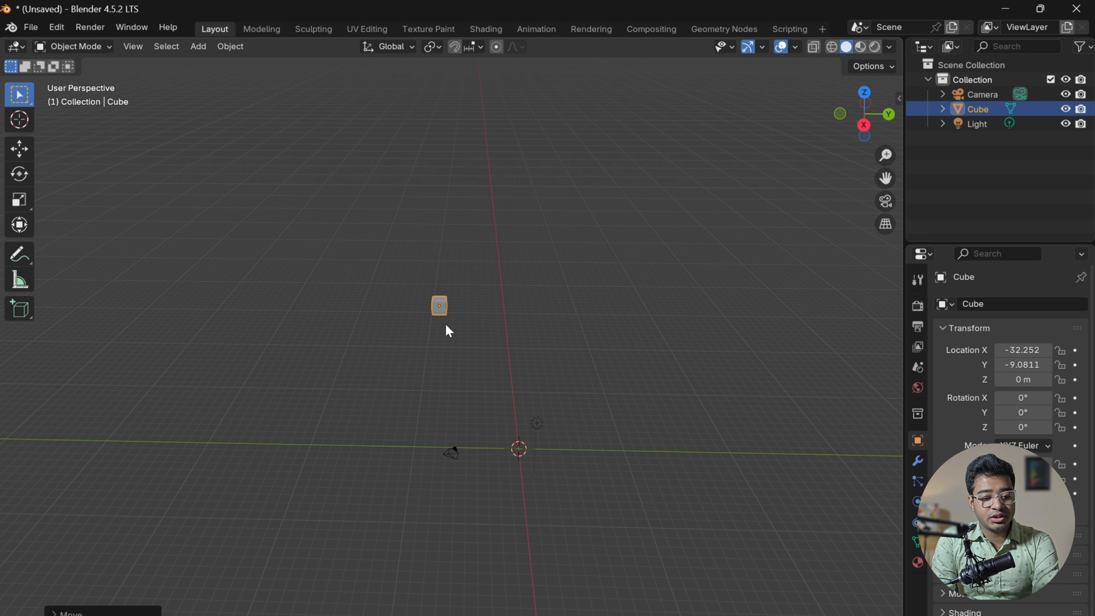
scroll(445, 323, up, 4)
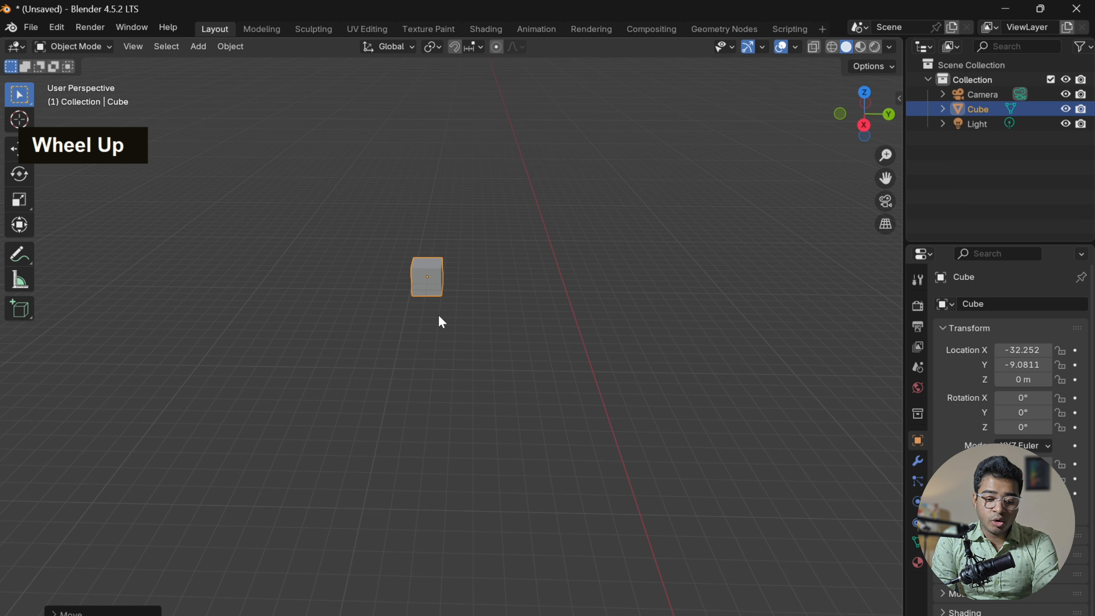
scroll(442, 321, down, 4)
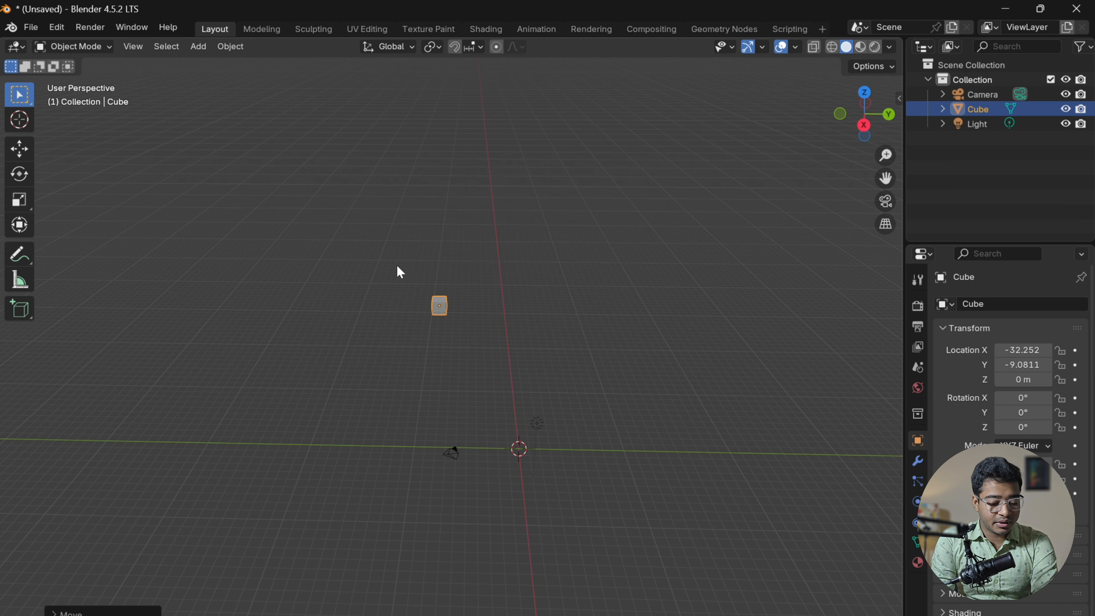
- Hide and show the viewport toolbar twice
key(t)
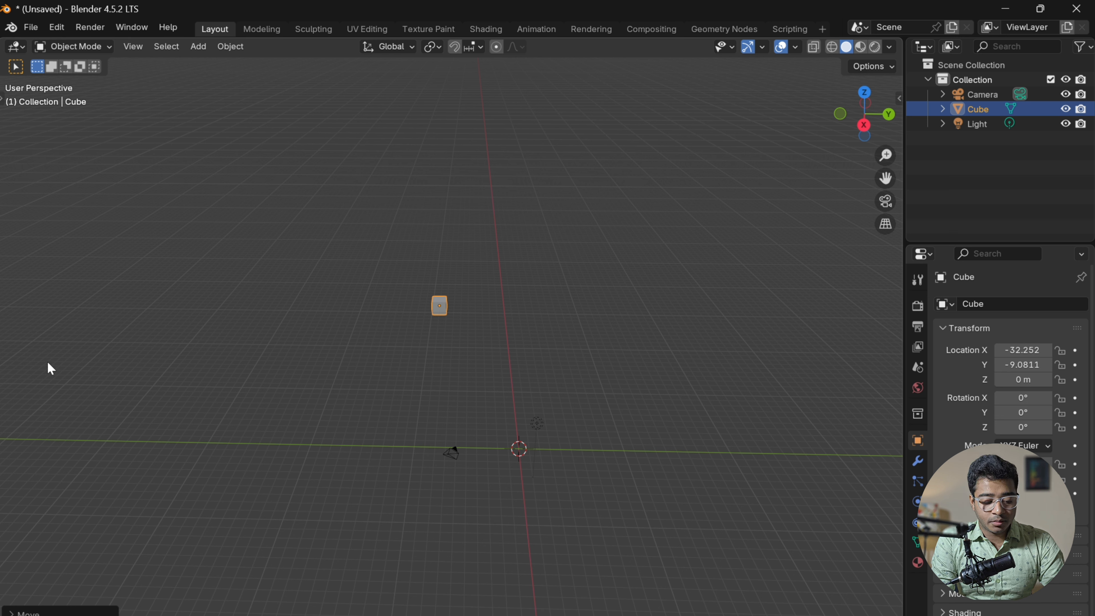
key(t)
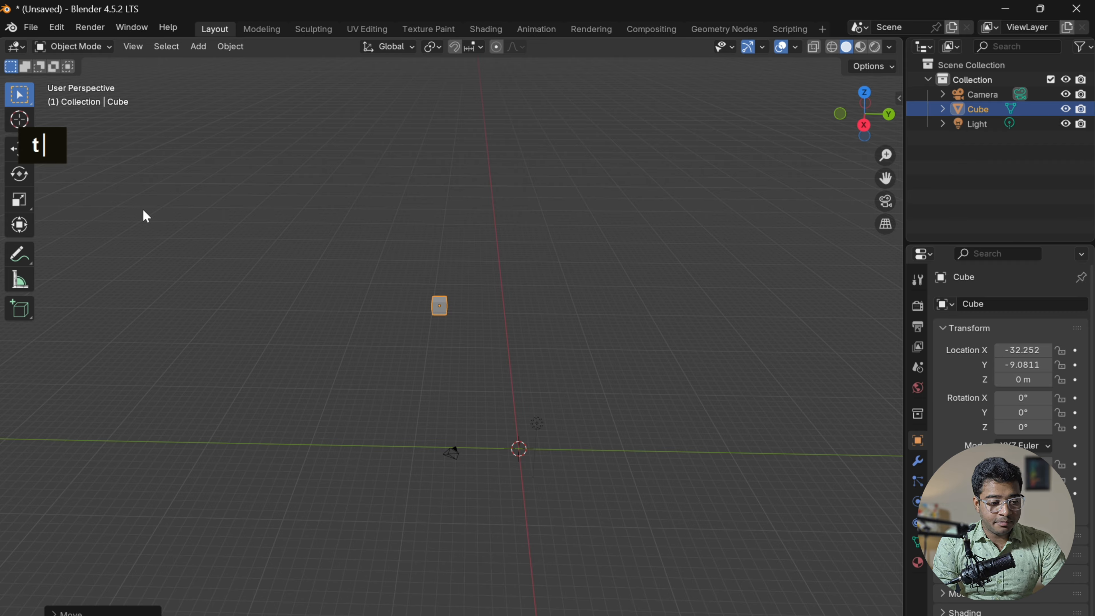
key(t)
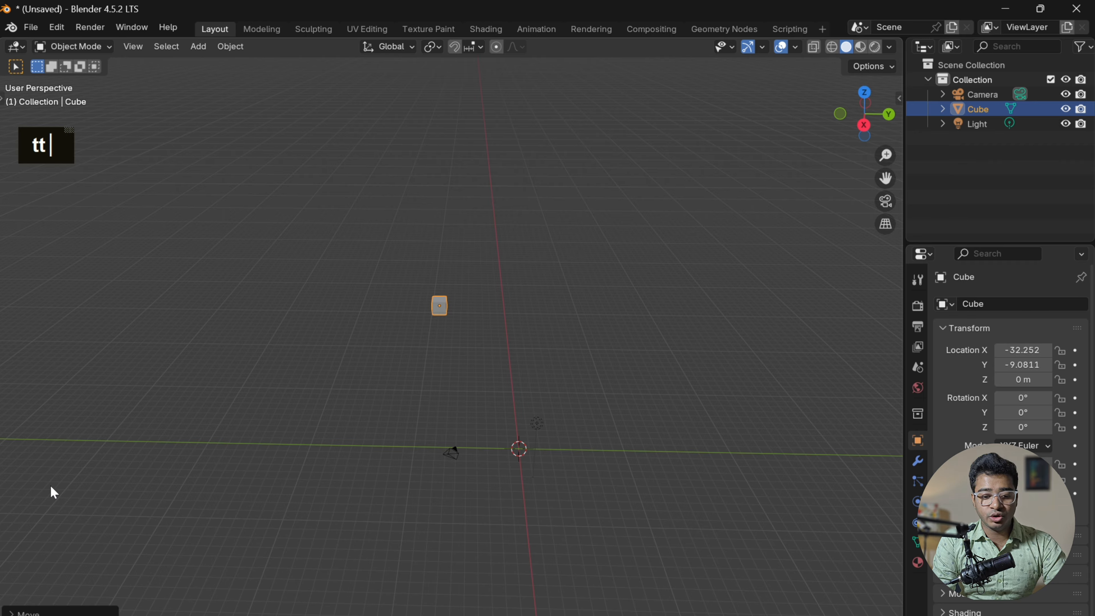
key(t)
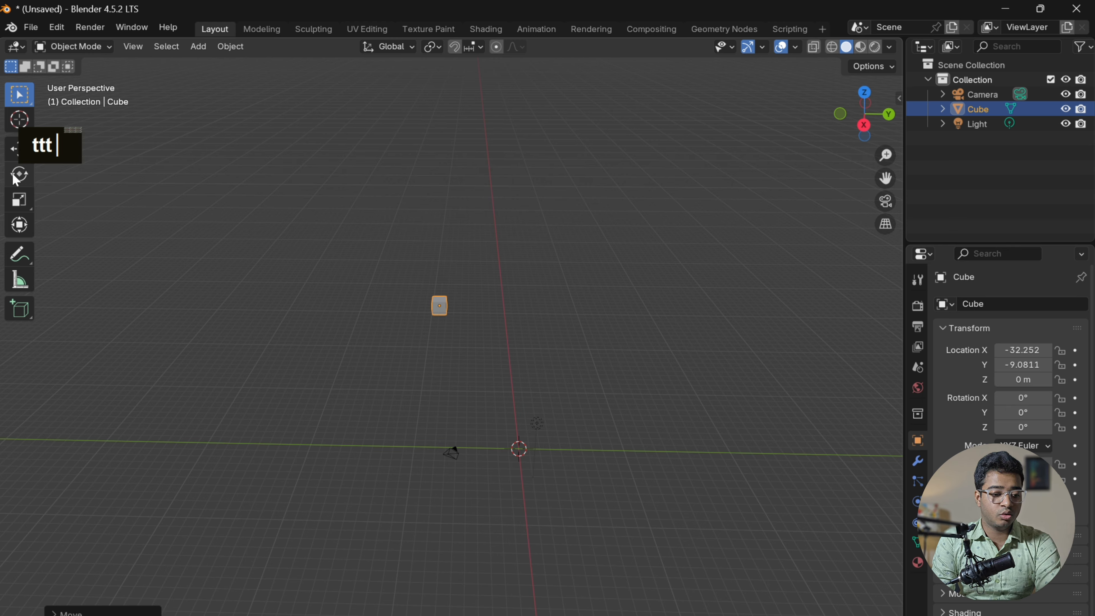
- Using the Move tool's axis handles, shift the cube about -4.3 m along the Y axis and about -10.3 m along the X axis
click(17, 151)
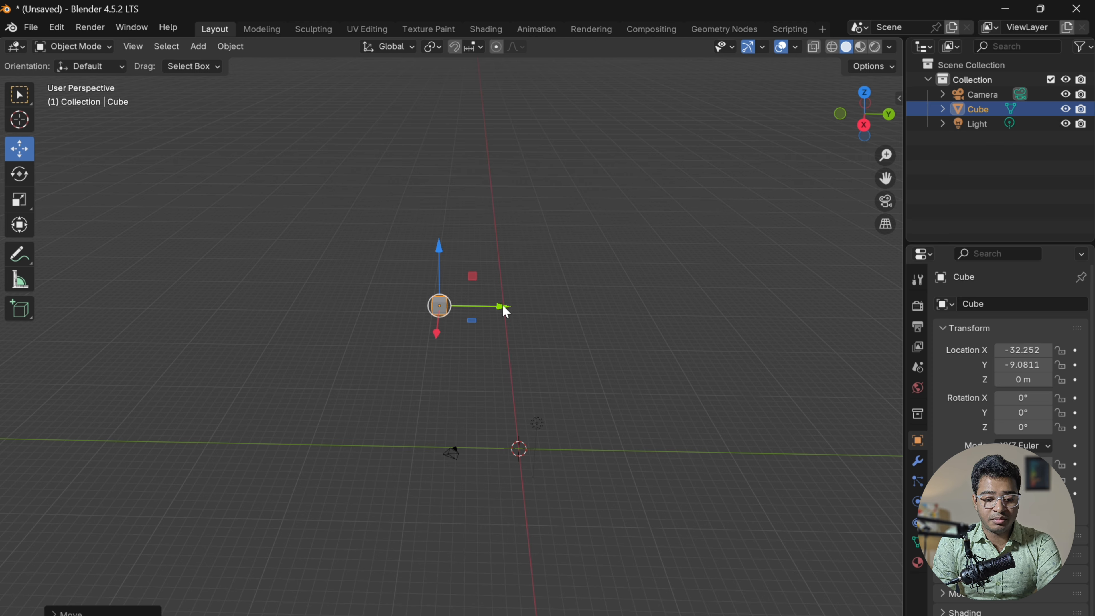
drag(515, 306, 476, 330)
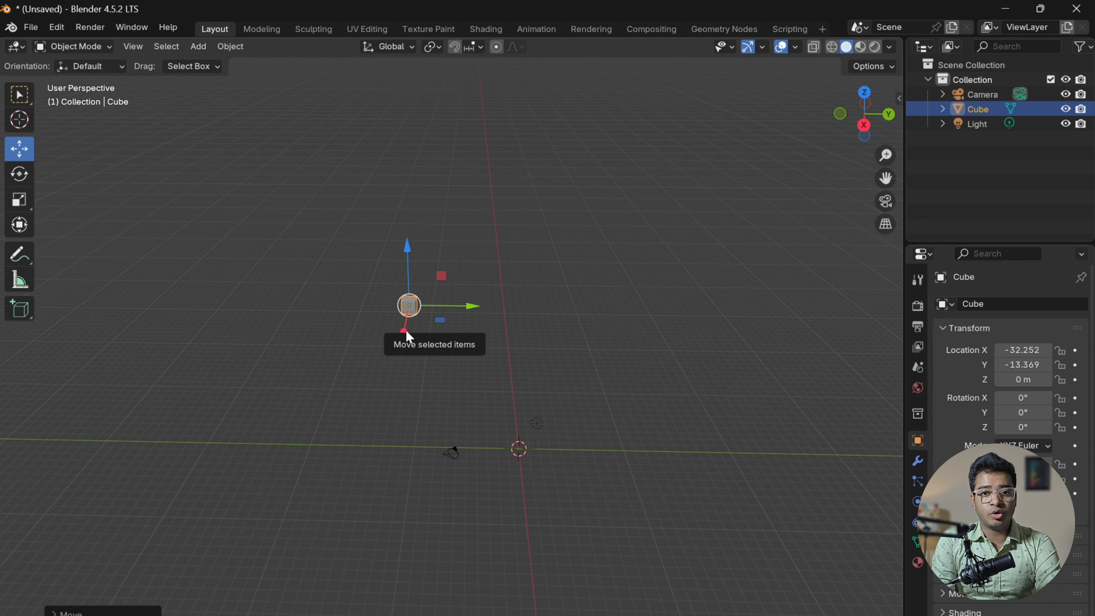
drag(409, 337, 404, 310)
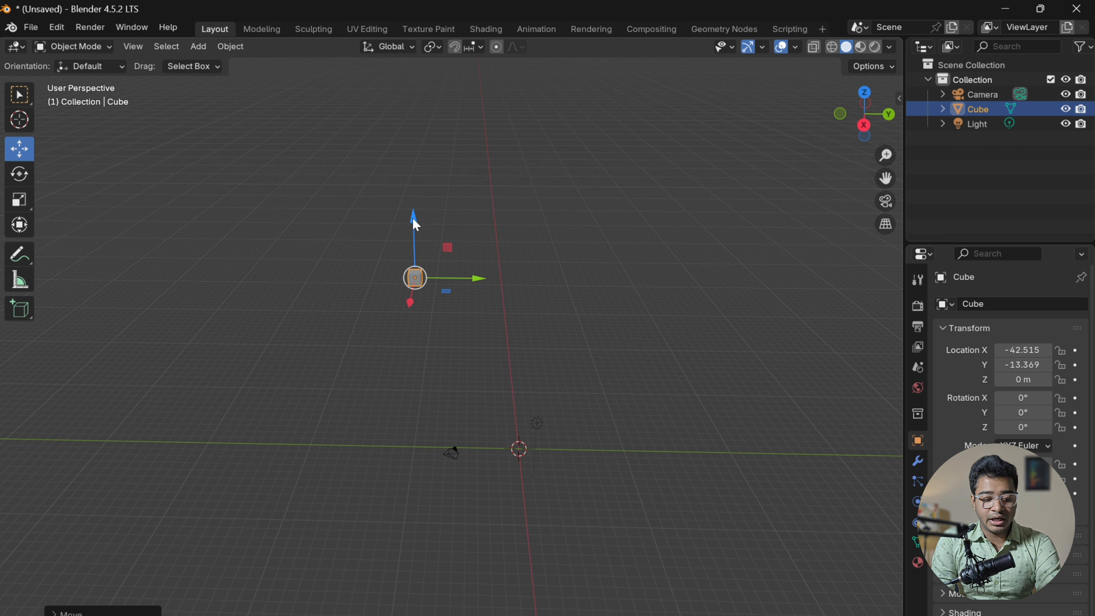
- Raise the cube about 9.5 m along the global Z axis with the Move gizmo, and deselect it
mouse_move(412, 199)
mouse_down()
mouse_move(410, 129)
mouse_move(426, 318)
mouse_move(411, 174)
mouse_move(413, 207)
mouse_up()
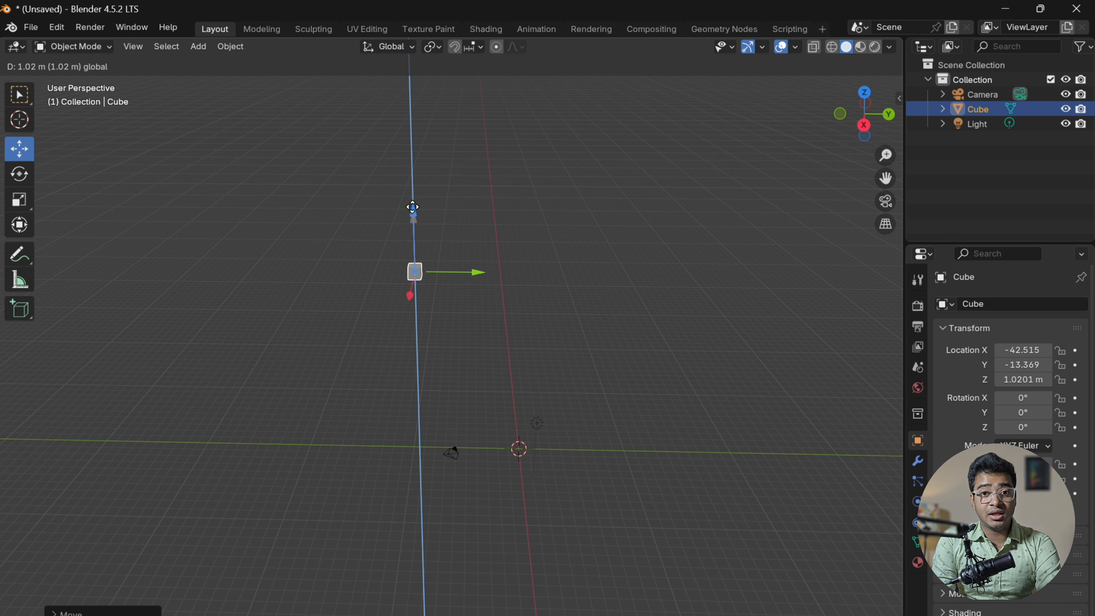
drag(413, 207, 410, 157)
double_click(410, 158)
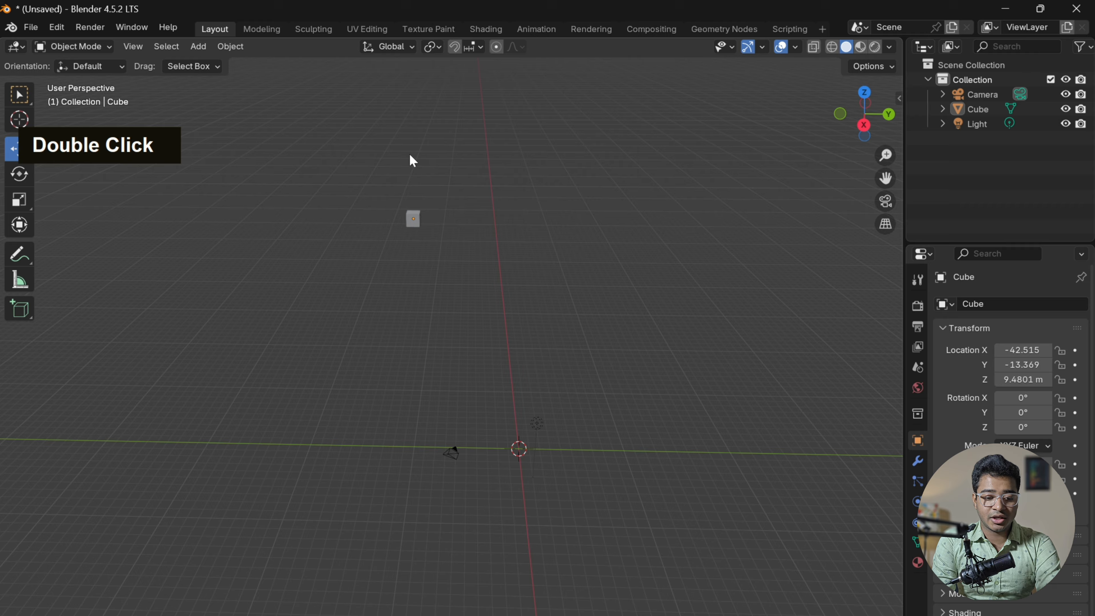
- Reselect the cube and lower it about 5.2 m along the Z axis with the Move gizmo
double_click(410, 219)
scroll(408, 213, up, 3)
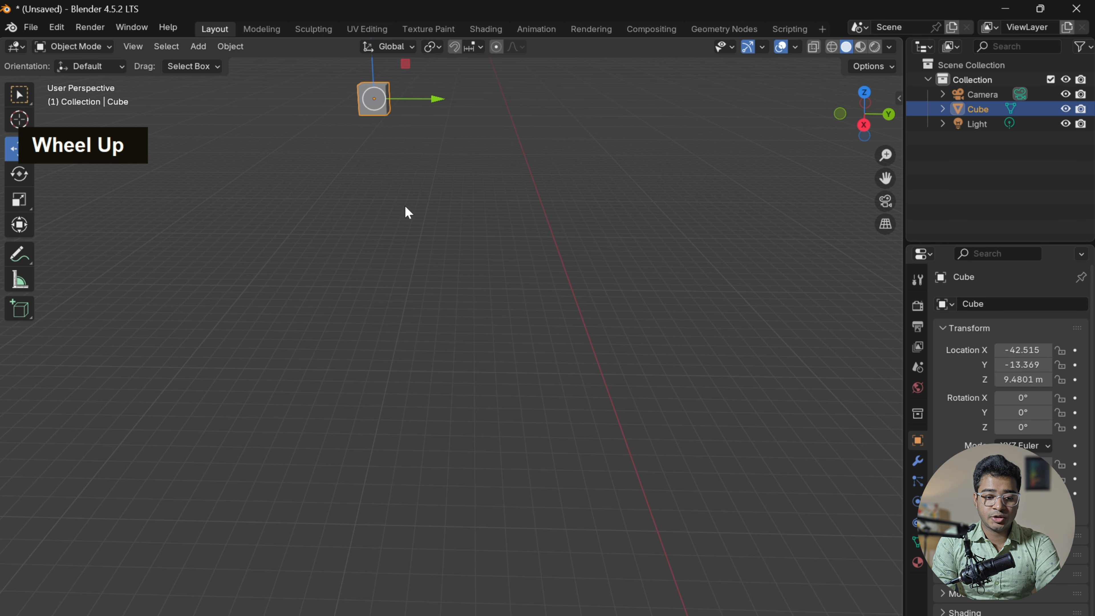
click(408, 211)
scroll(409, 217, down, 4)
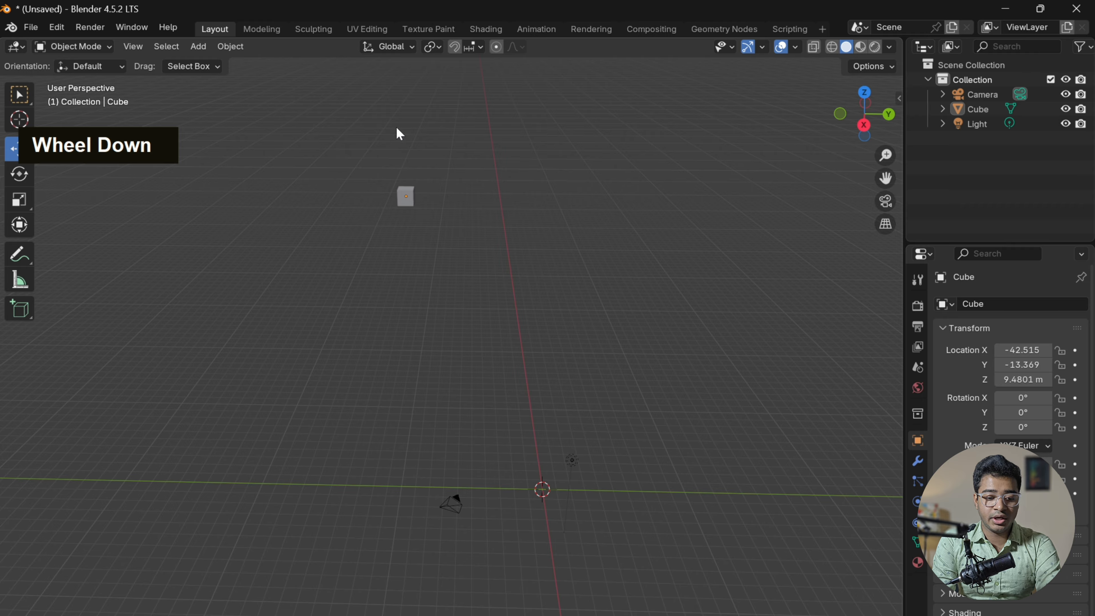
click(410, 196)
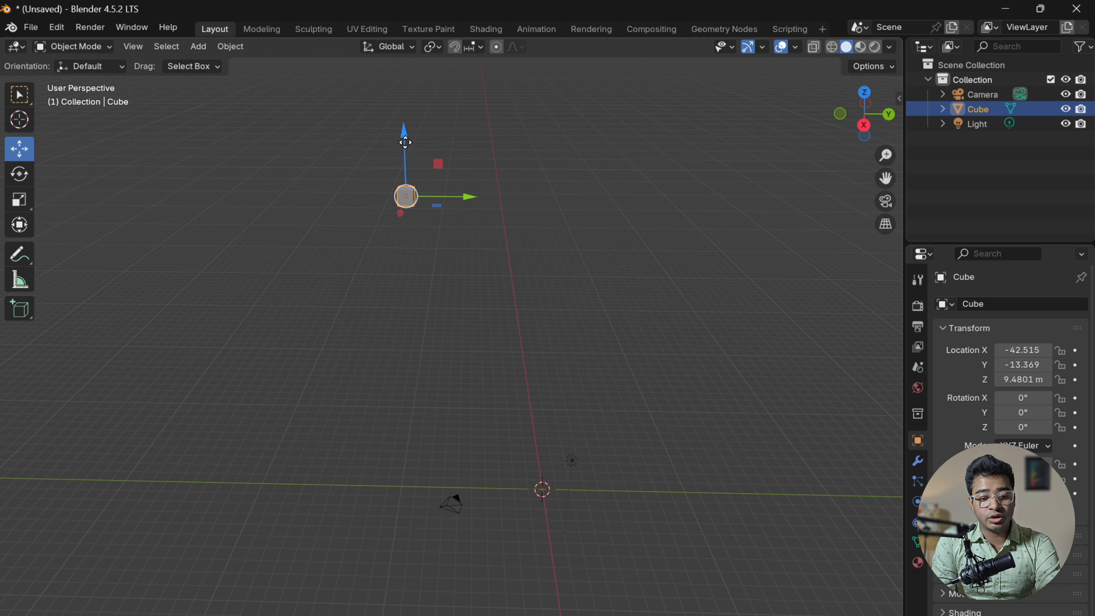
drag(408, 139, 451, 182)
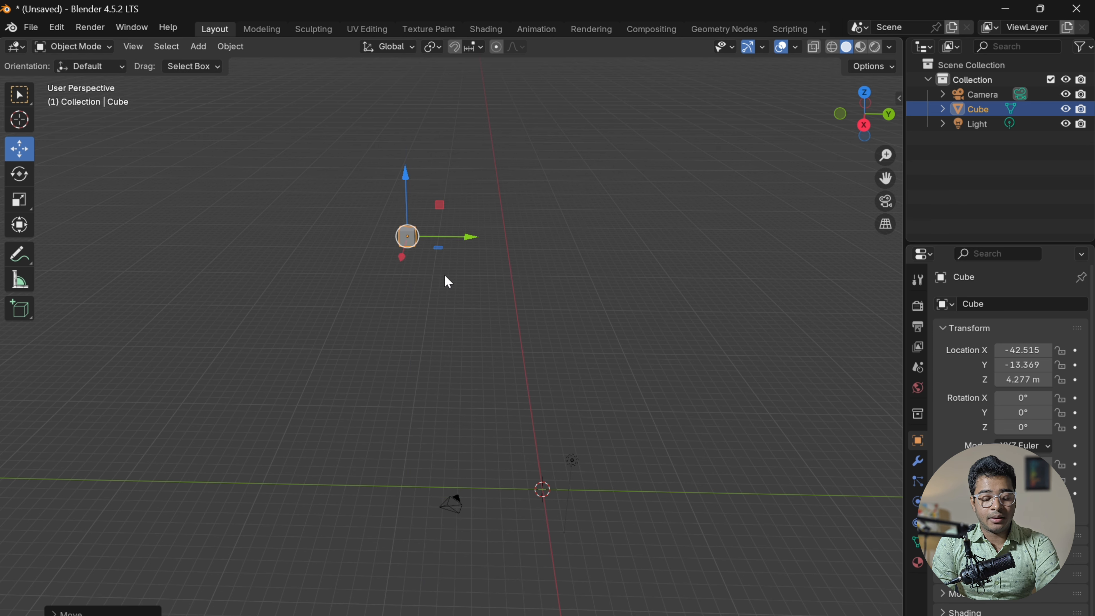
- In top view, move the cube freely about 42.3 m in X and 13.6 m in Y, close to the world origin
scroll(449, 282, down, 2)
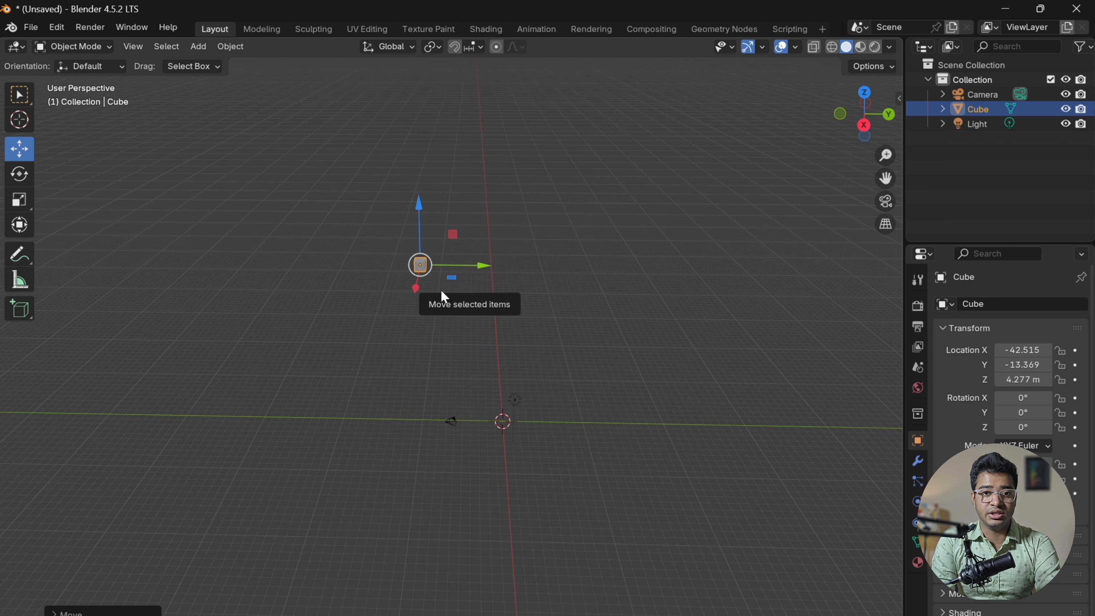
scroll(445, 298, up, 3)
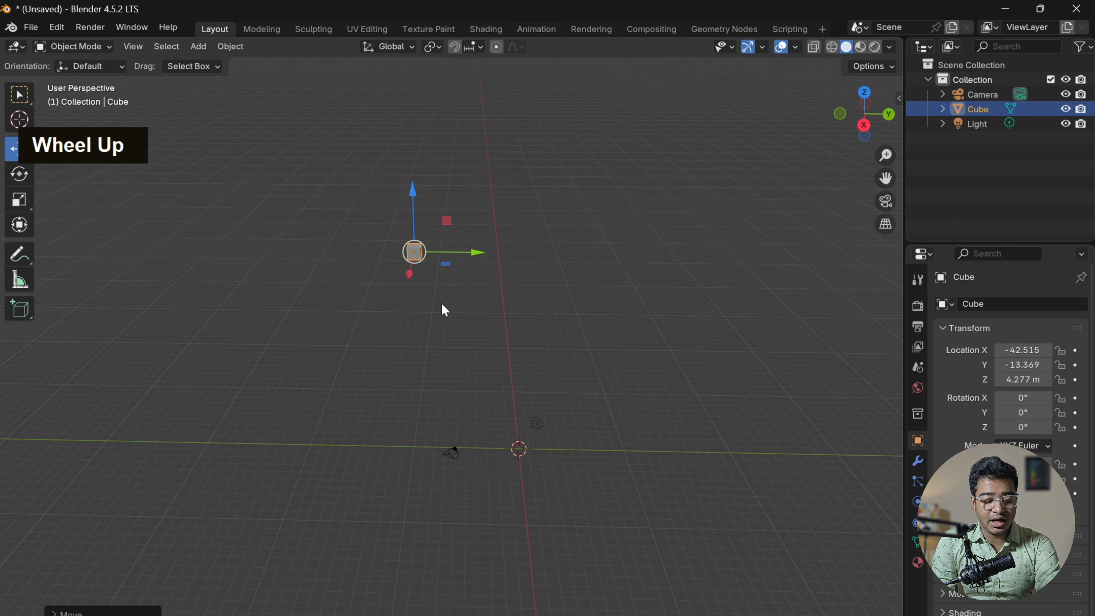
alt+shift+drag(442, 307, 449, 344)
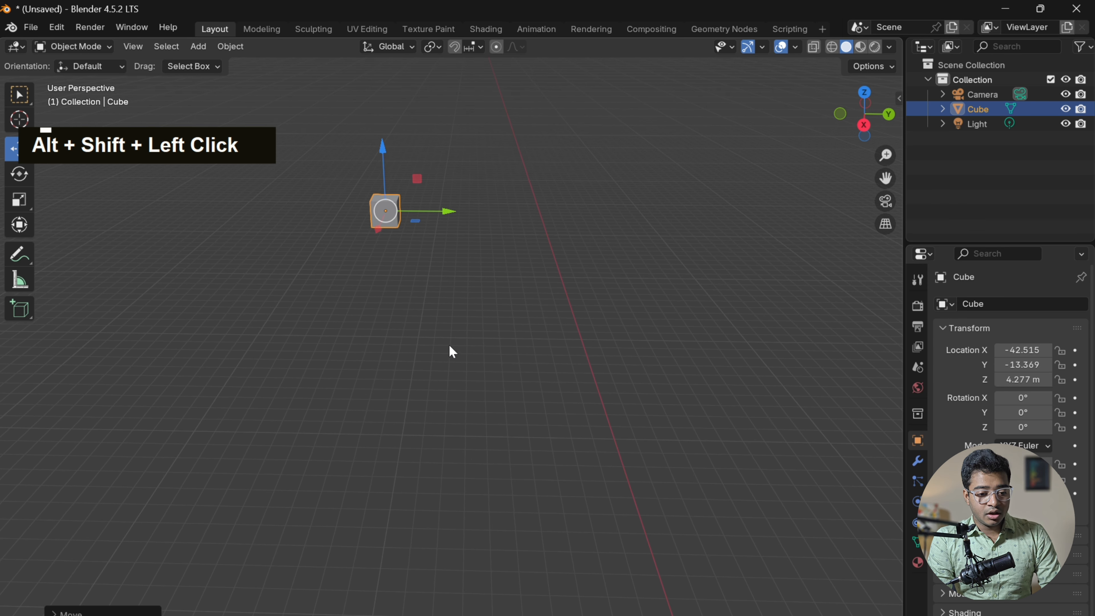
scroll(448, 344, down, 4)
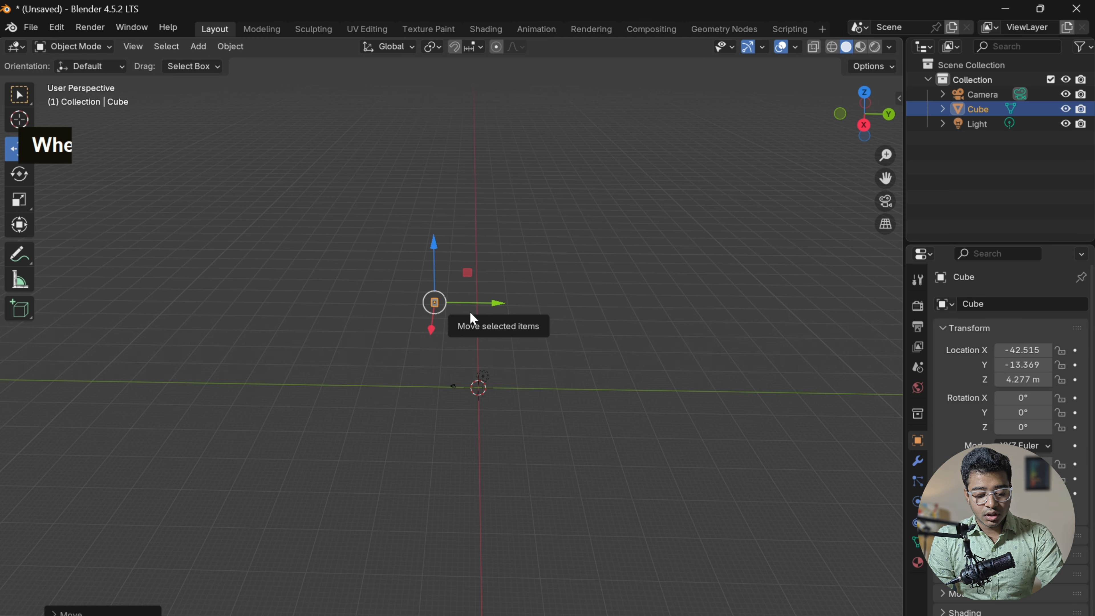
key(KP_7)
key(g)
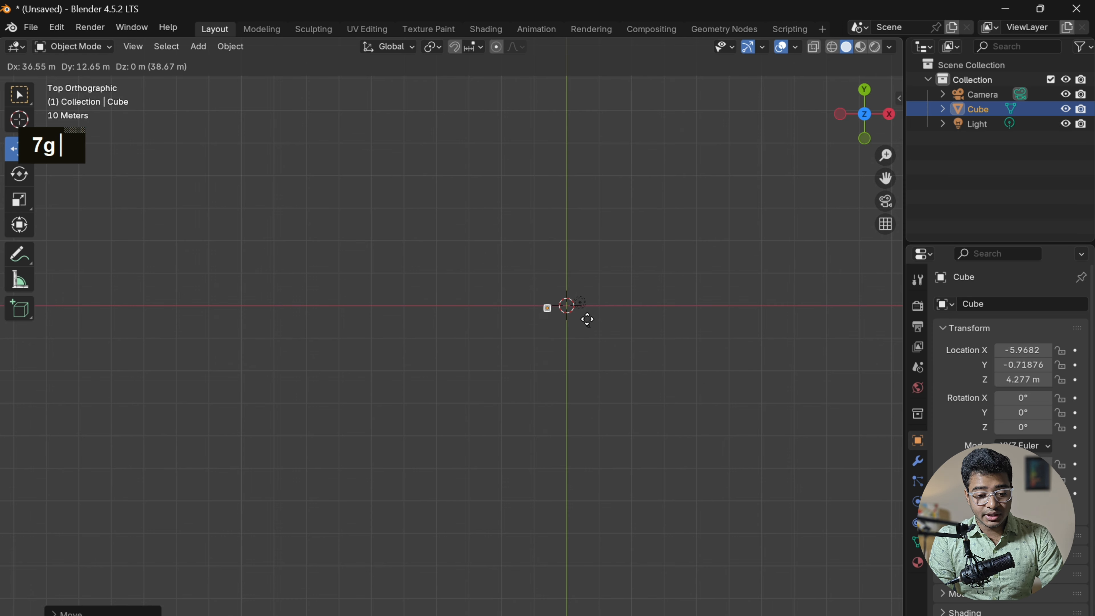
click(597, 319)
- Return to a perspective view of the cube and rotate it about -414.7° around the global Z axis
scroll(632, 375, up, 4)
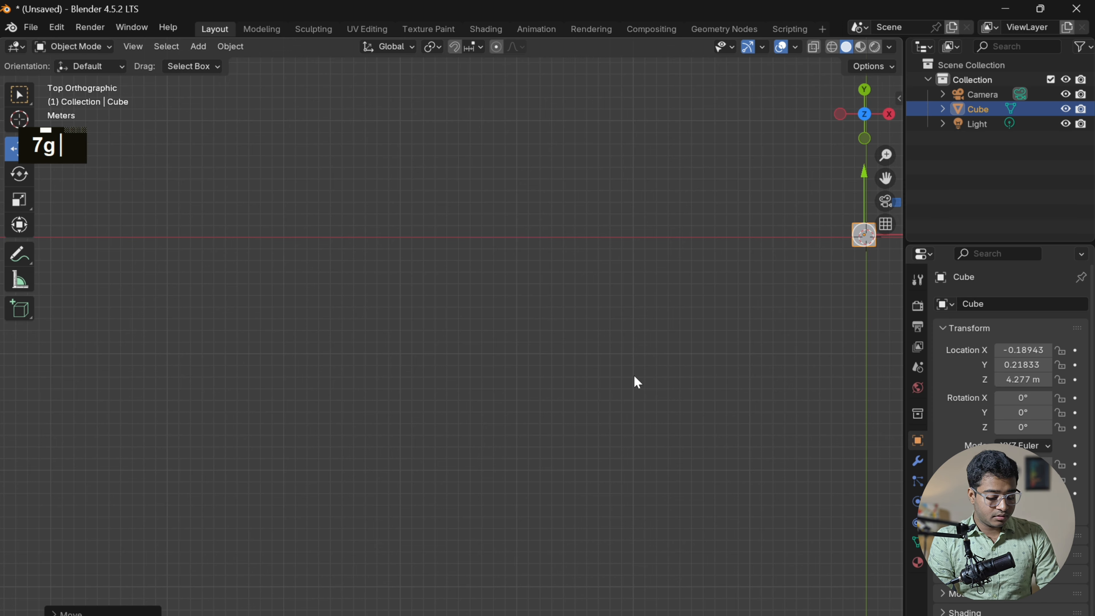
alt+shift+drag(633, 379, 357, 513)
alt+shift+drag(559, 481, 479, 465)
scroll(347, 496, up, 3)
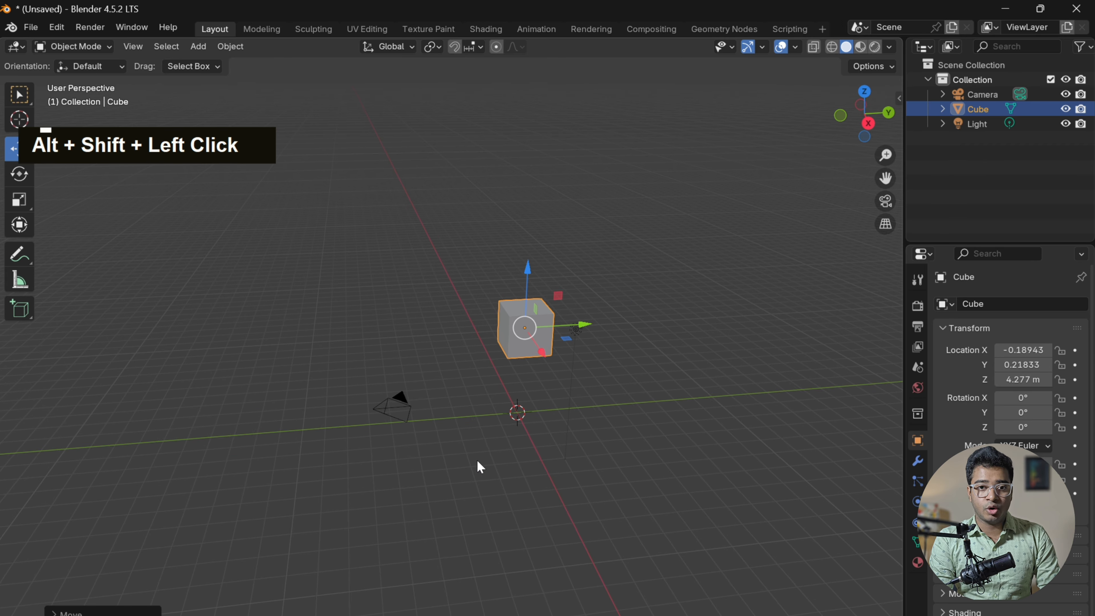
scroll(479, 464, up, 4)
alt+shift+drag(544, 466, 480, 427)
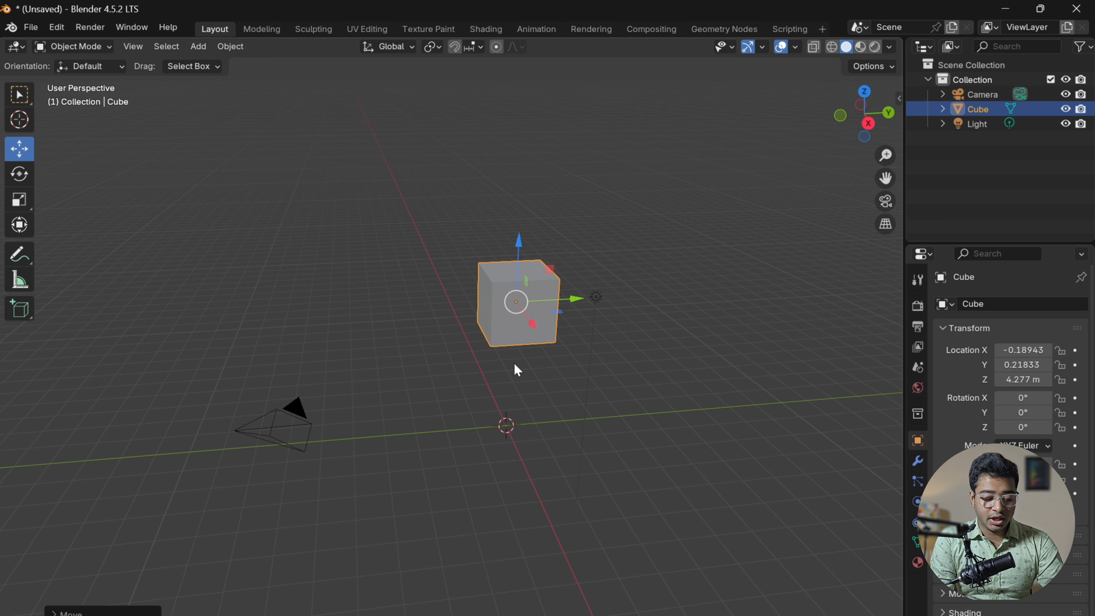
key(r)
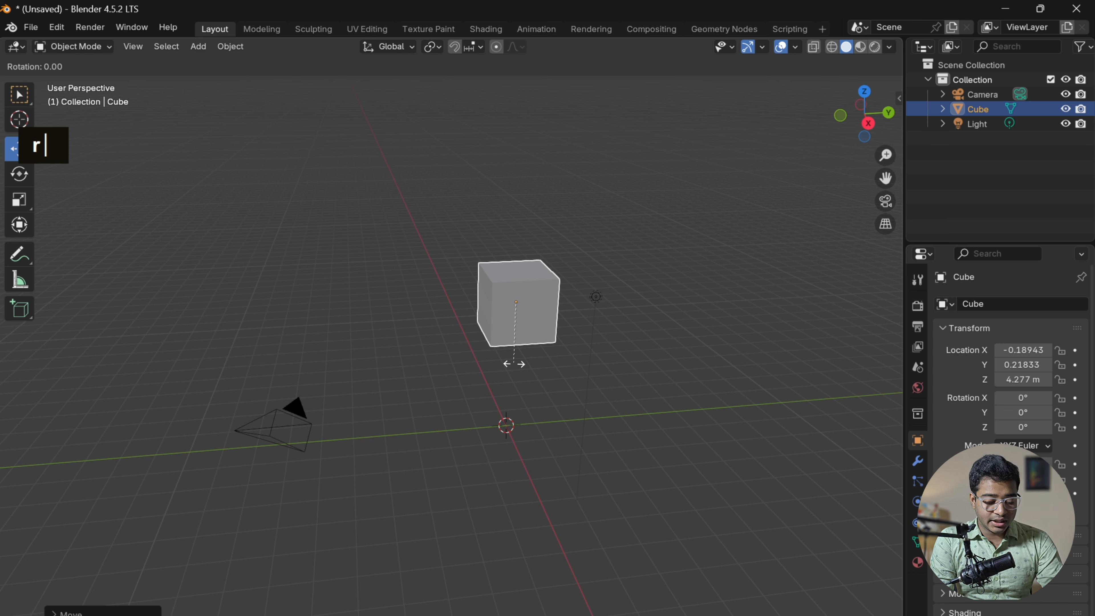
key(z)
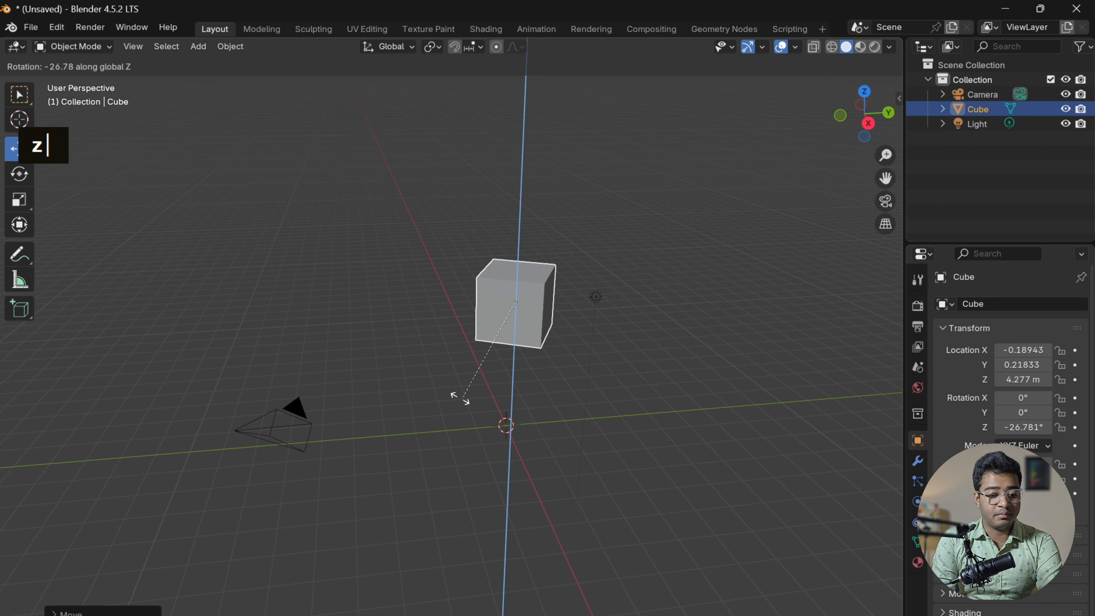
click(446, 347)
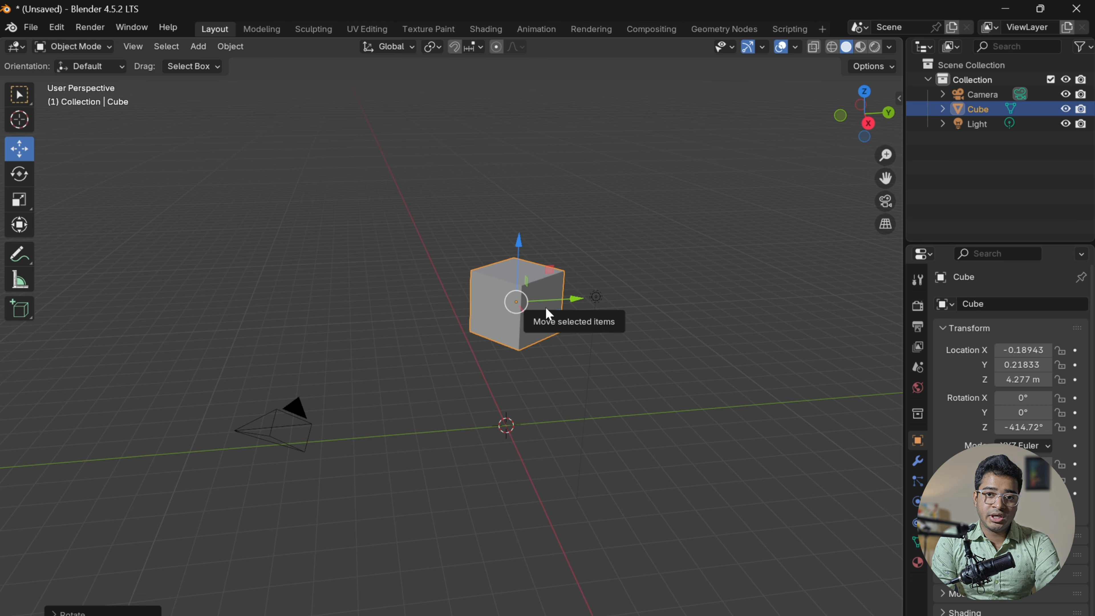
- Preview rotating the cube around the global Y axis and around the global X axis, discarding each rotation
key(r)
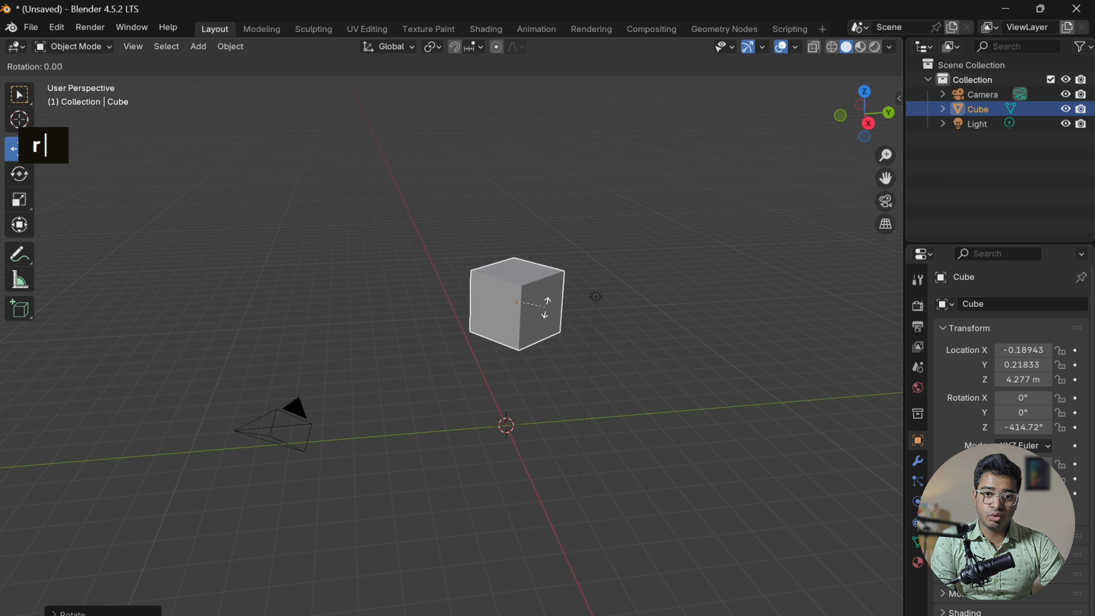
key(y)
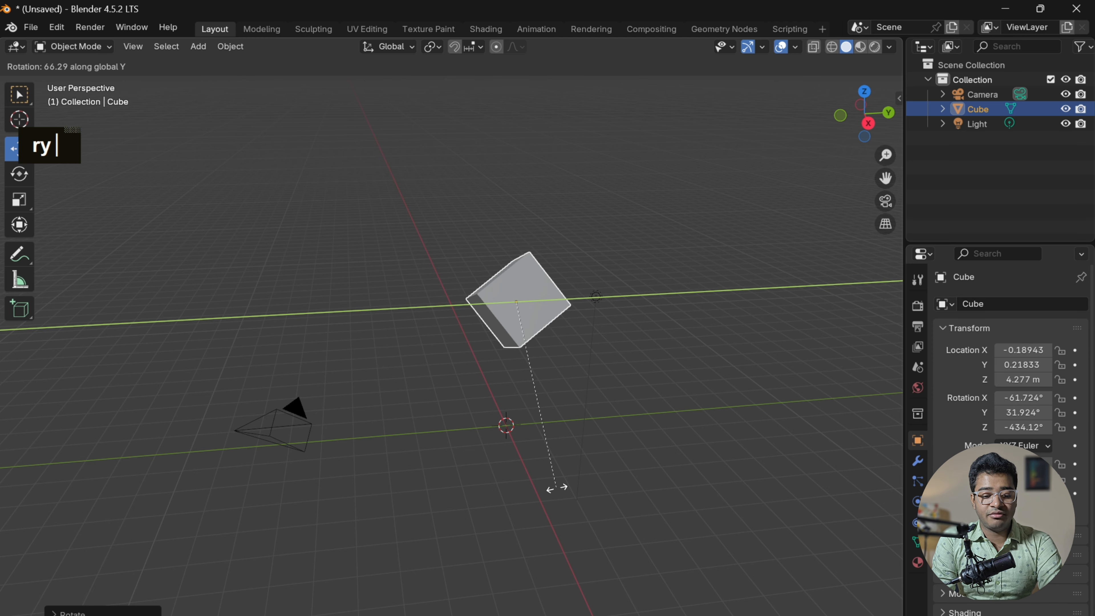
right_click(460, 457)
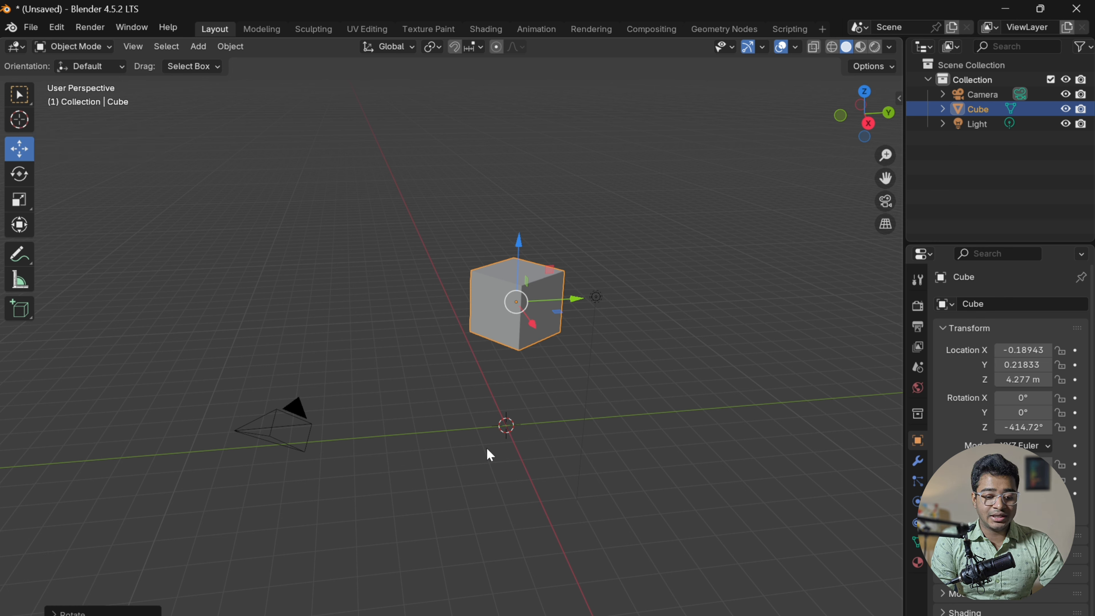
key(r)
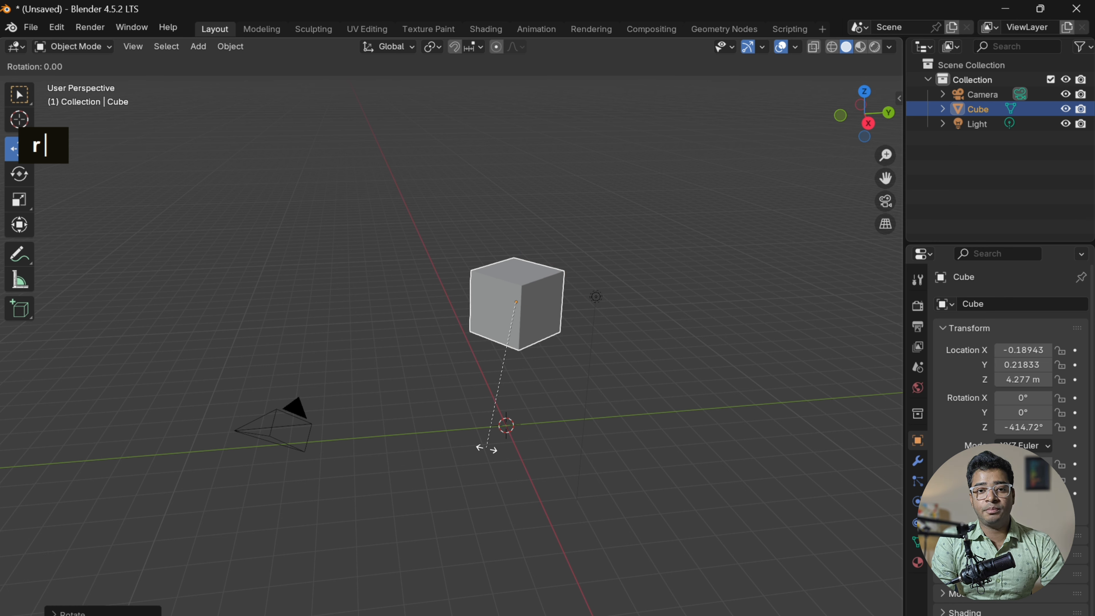
key(x)
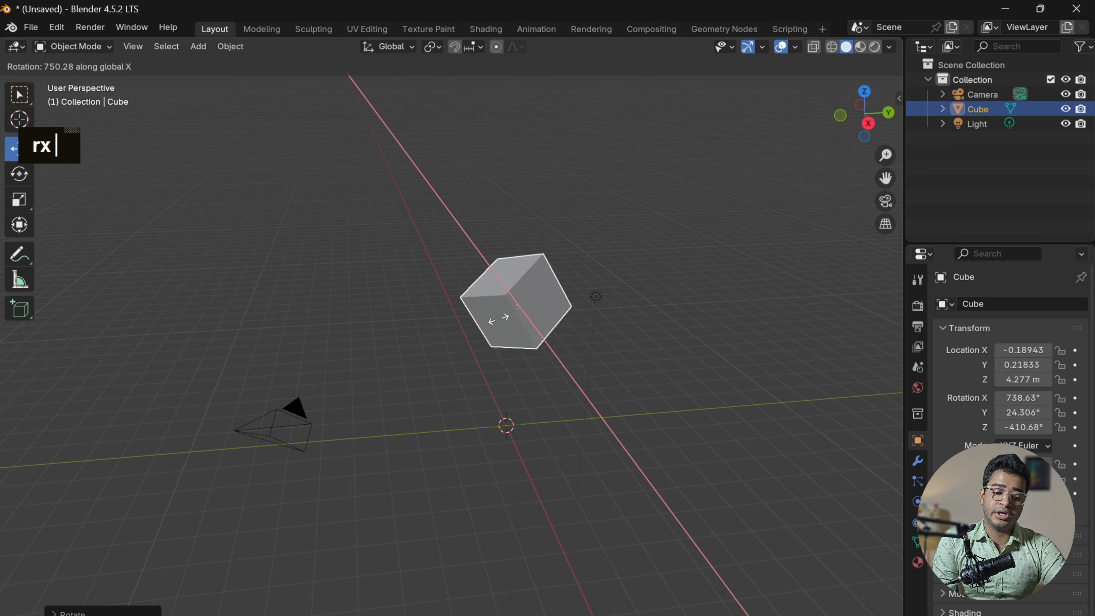
right_click(431, 399)
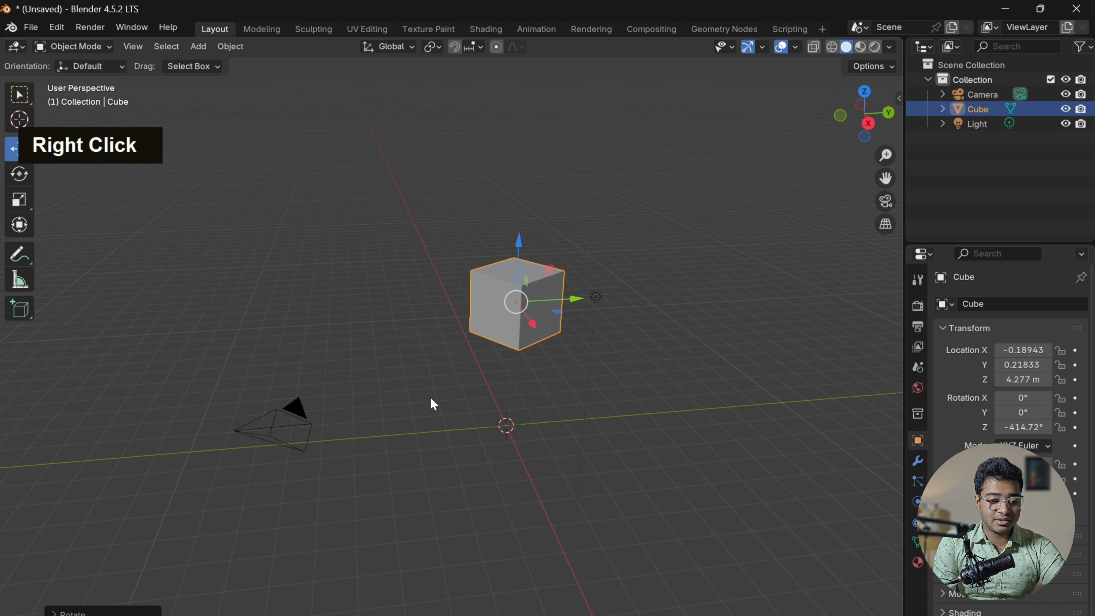
- Rotate the cube around the X, Y and Z axes with the Rotate gizmo, reaching about 381.8°, 189.8° and -1125.1°
scroll(431, 398, down, 1)
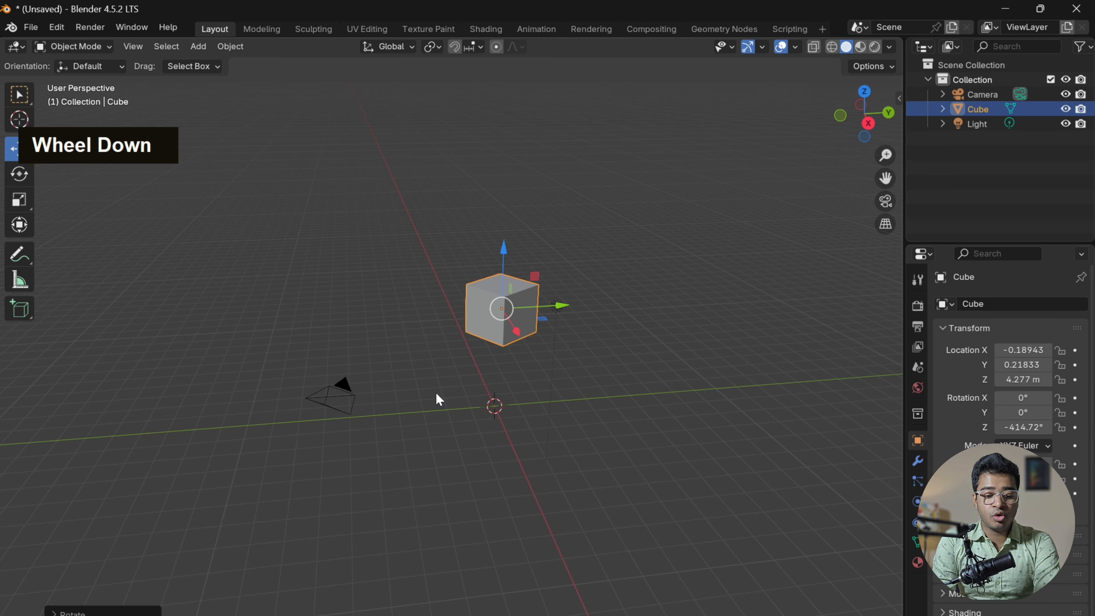
scroll(435, 393, down, 1)
alt+drag(488, 396, 479, 440)
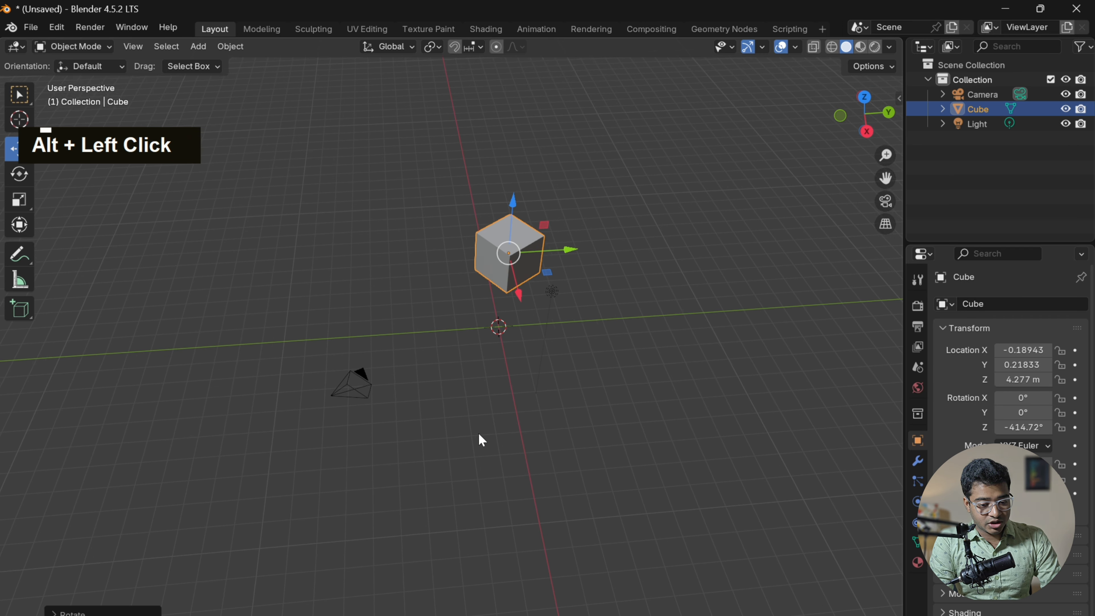
alt+shift+drag(491, 399, 446, 465)
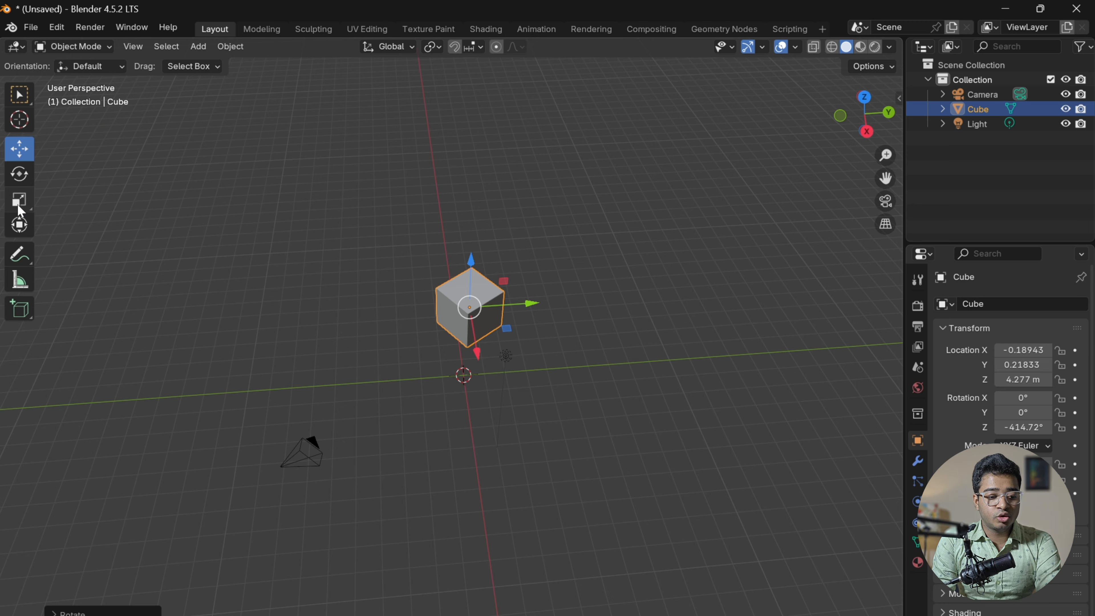
click(19, 175)
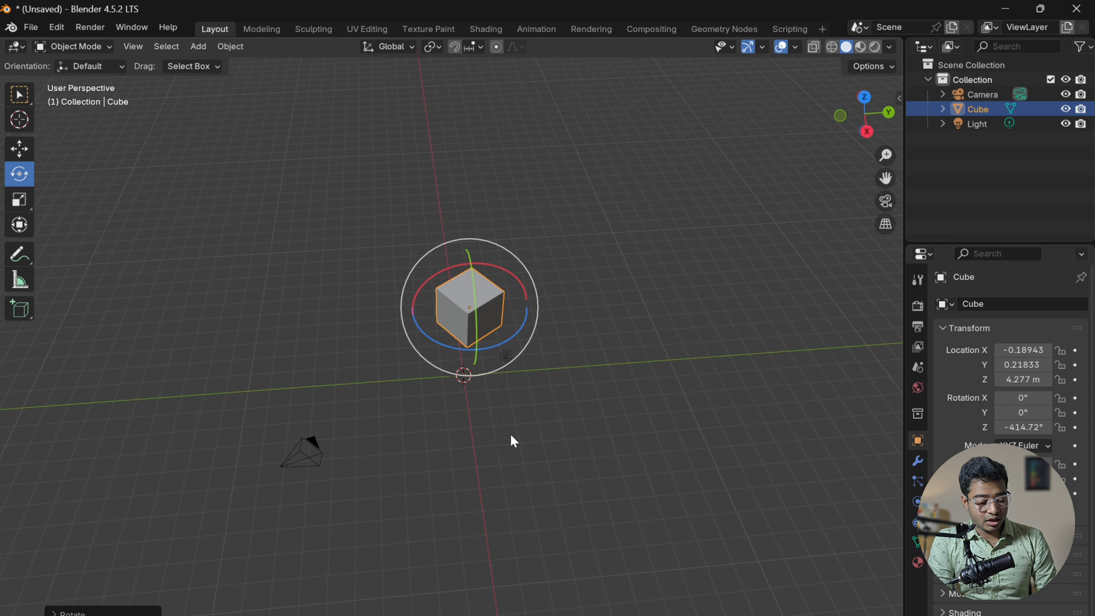
alt+drag(509, 434, 514, 335)
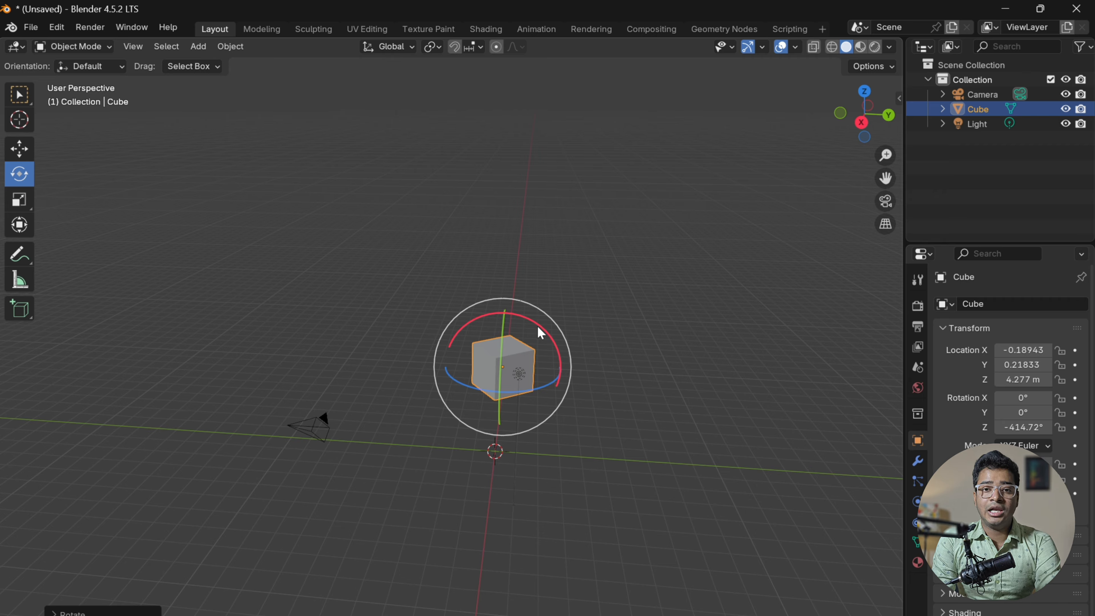
drag(539, 333, 515, 343)
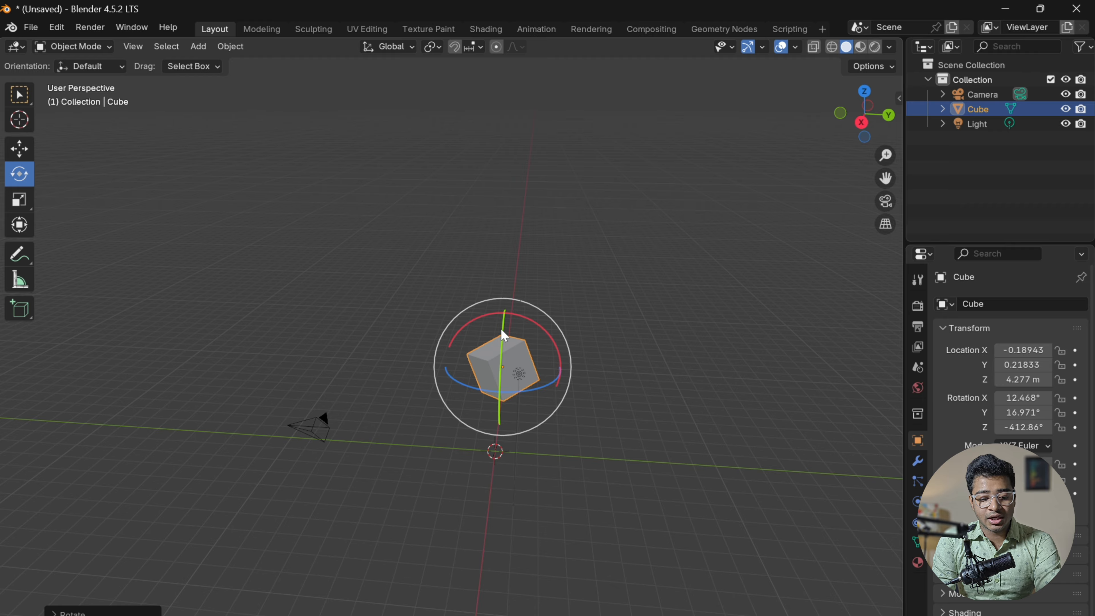
drag(501, 329, 491, 410)
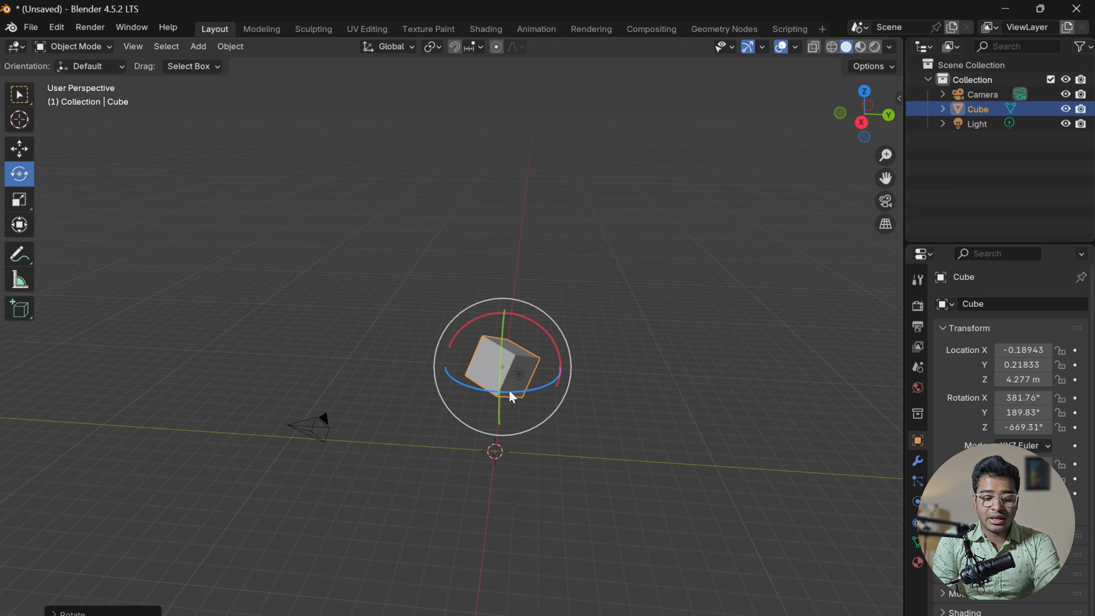
drag(509, 389, 268, 428)
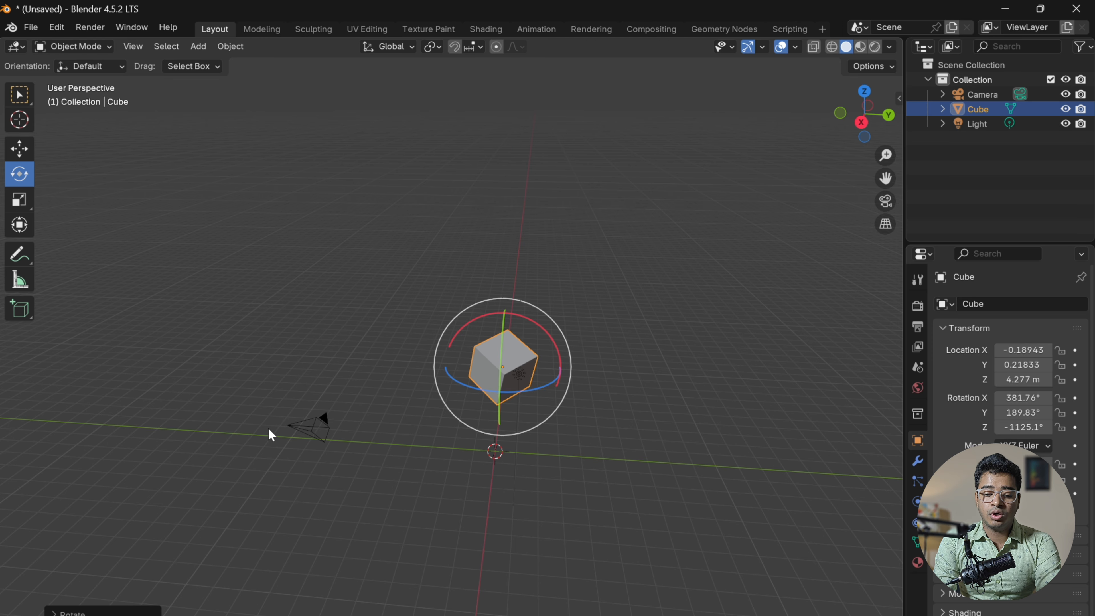
- Switch back to the box selection tool and enlarge the cube uniformly with the Scale command
scroll(349, 479, down, 2)
scroll(349, 479, up, 2)
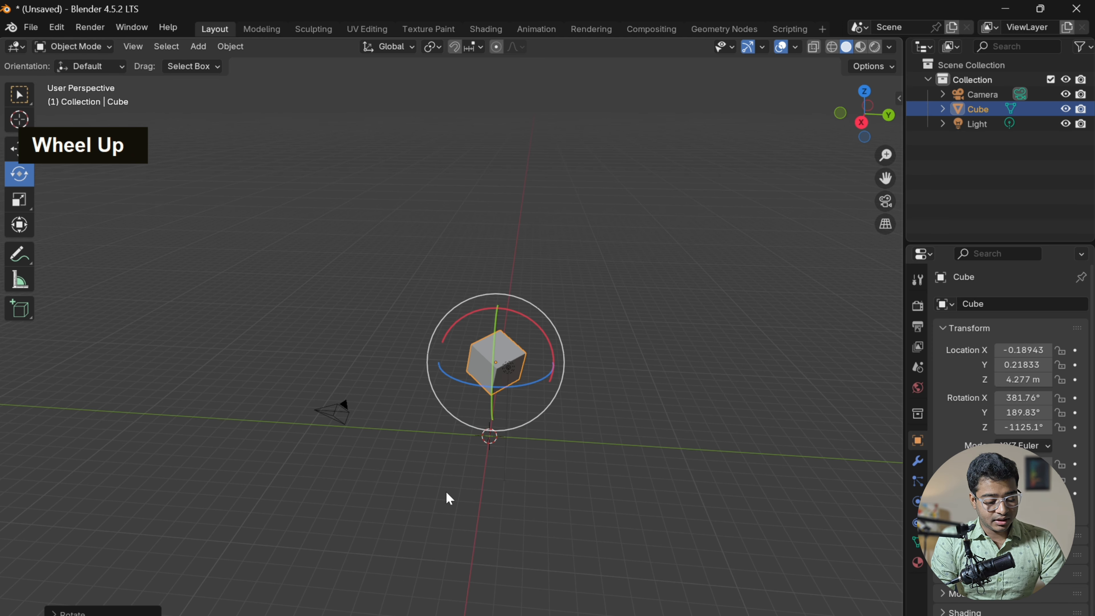
click(9, 96)
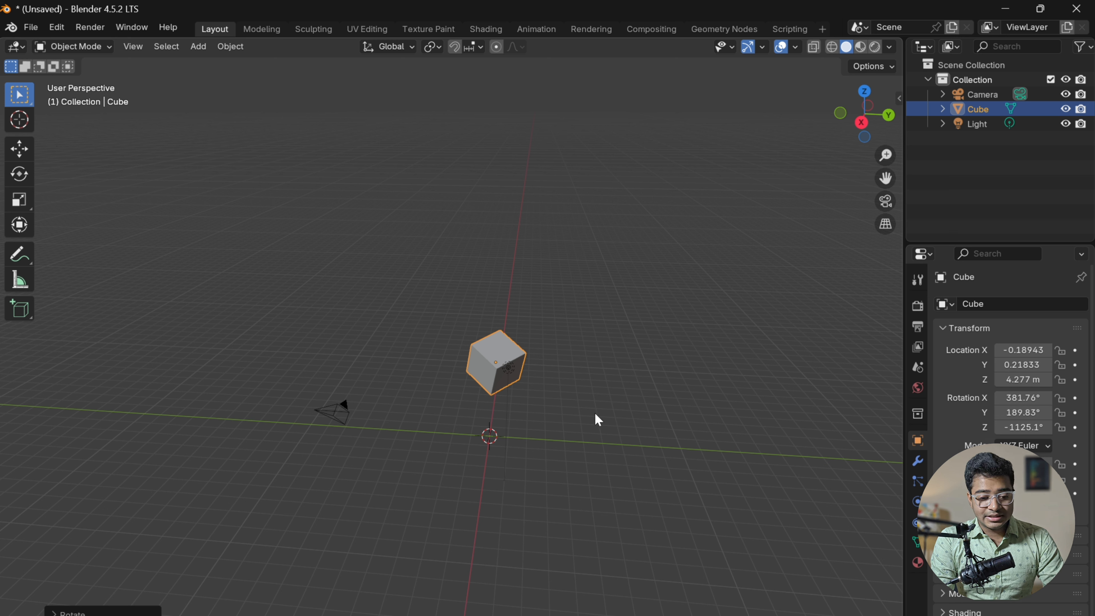
key(s)
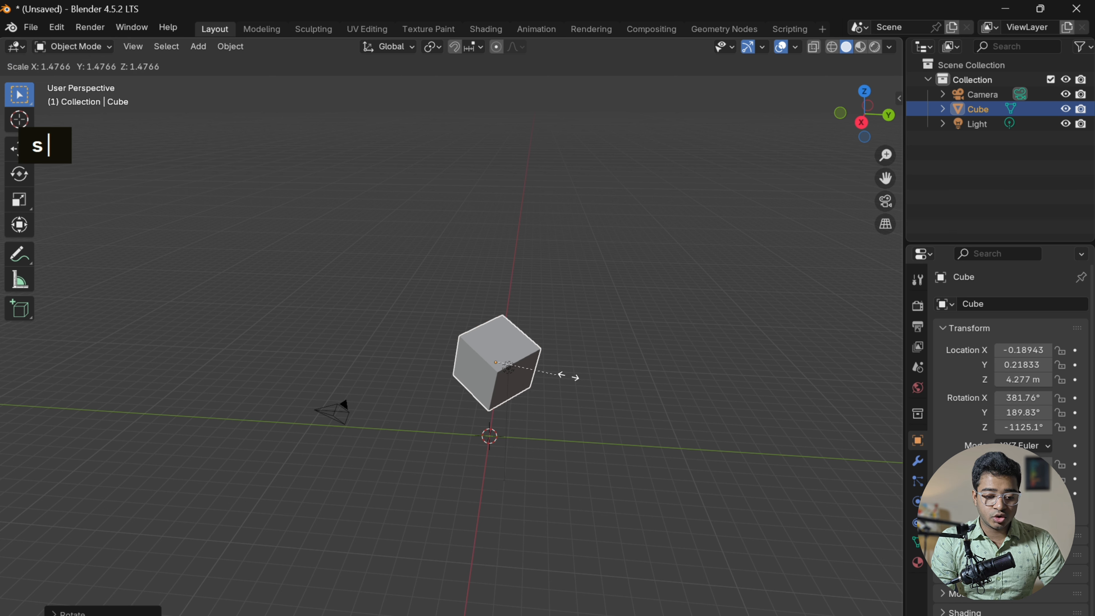
click(565, 349)
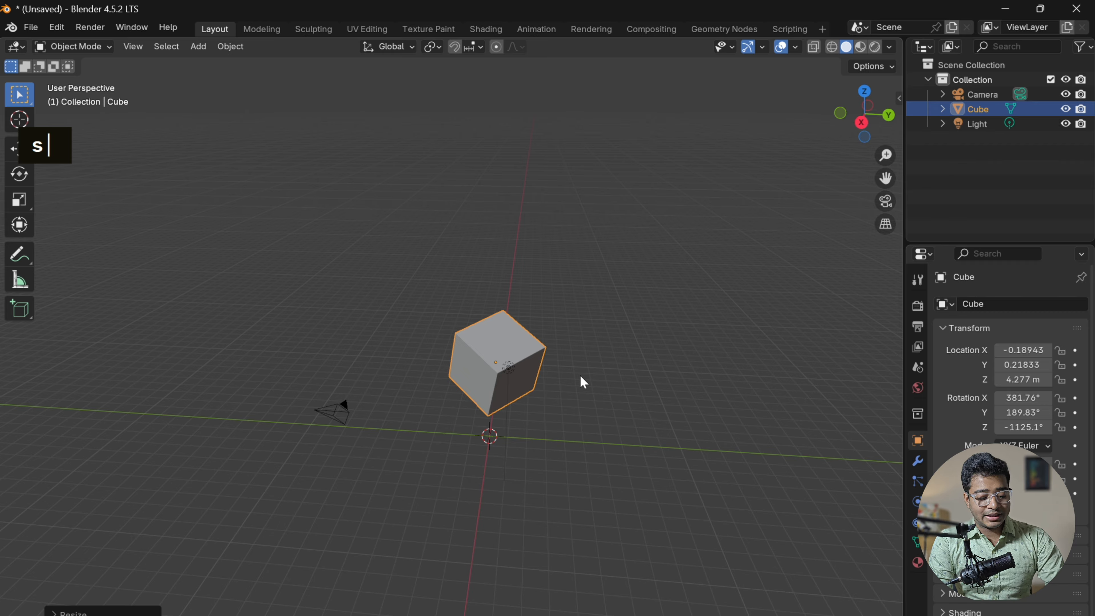
- Preview stretching the cube along the global Y axis to about 2.86 times its size, and discard the scaling
key(s)
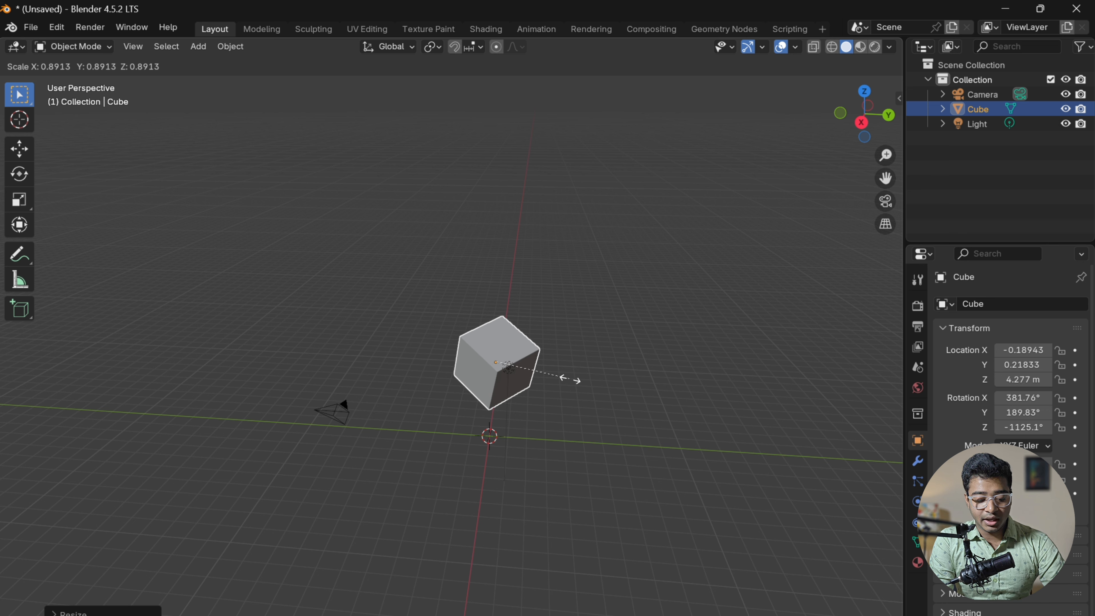
key(y)
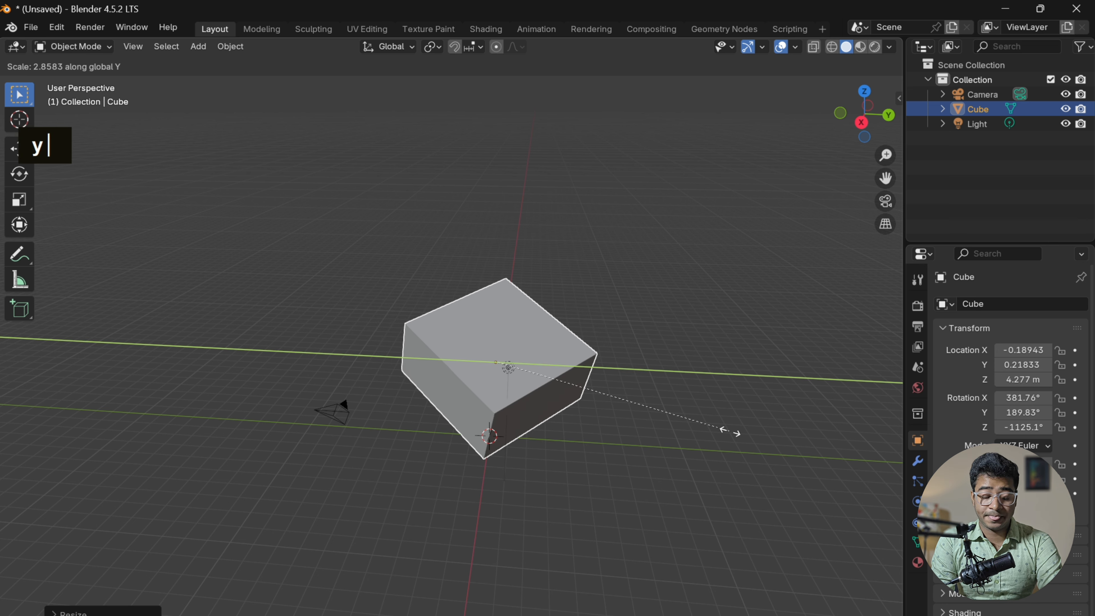
right_click(606, 414)
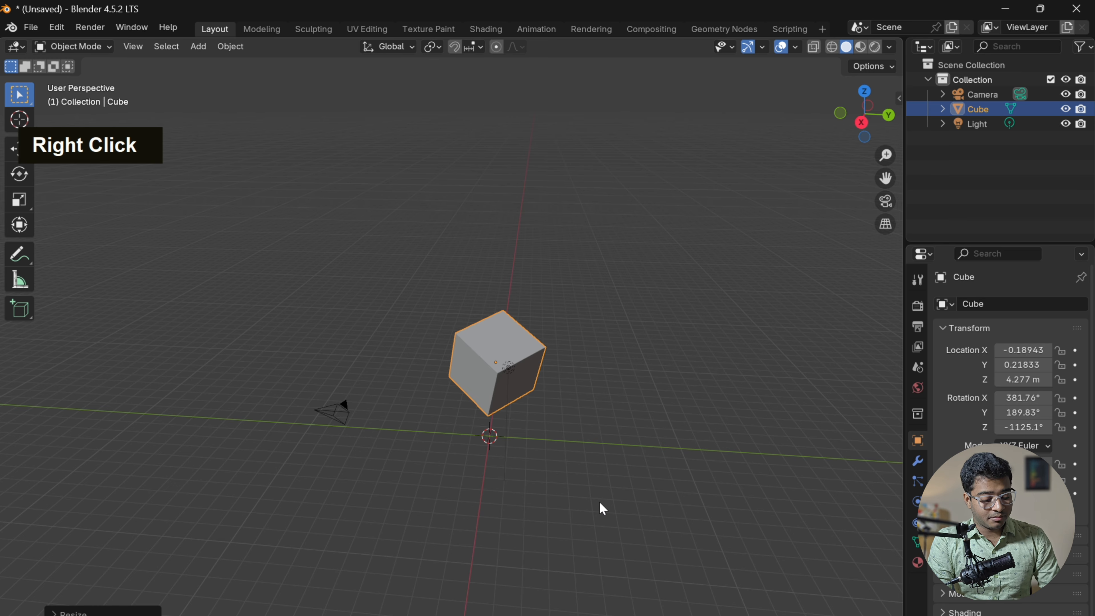
- Delete every object in the scene and add a new cube mesh at the world origin
key(a)
key(Delete)
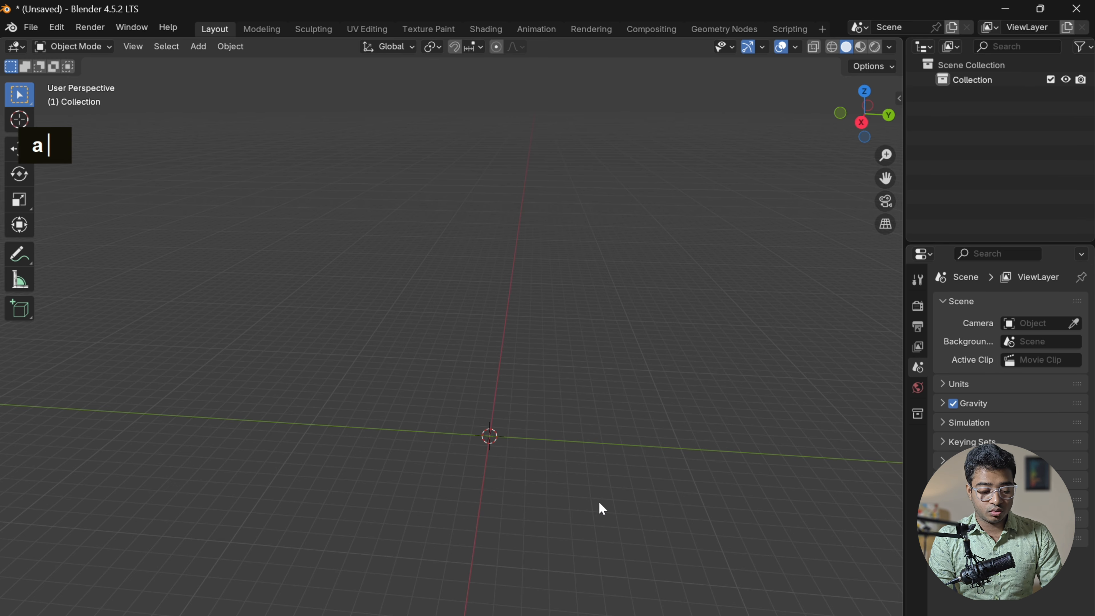
key(q)
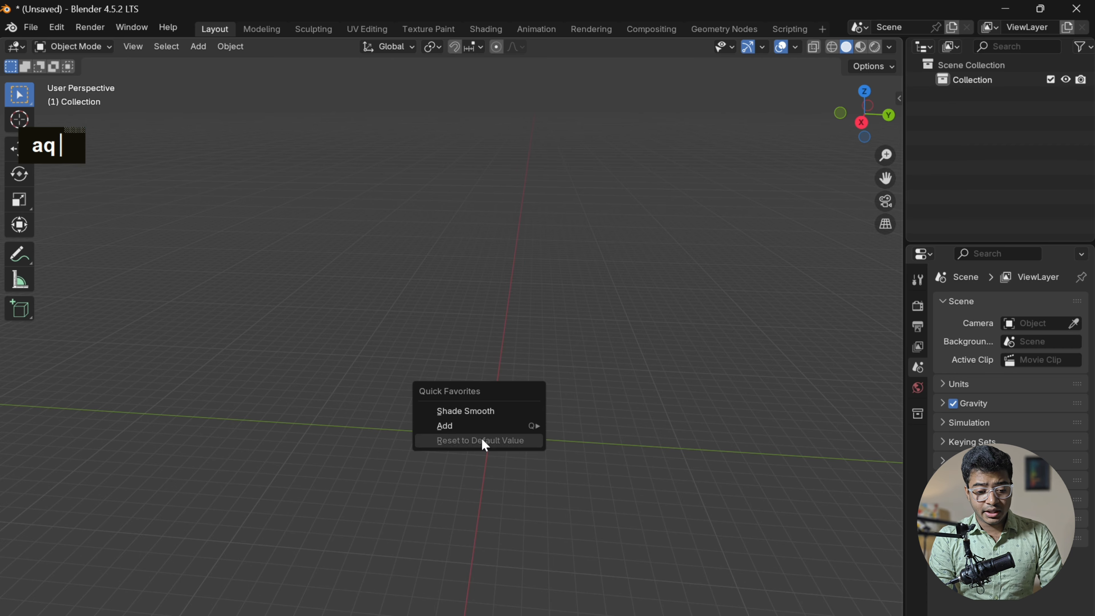
mouse_move(497, 429)
mouse_move(655, 141)
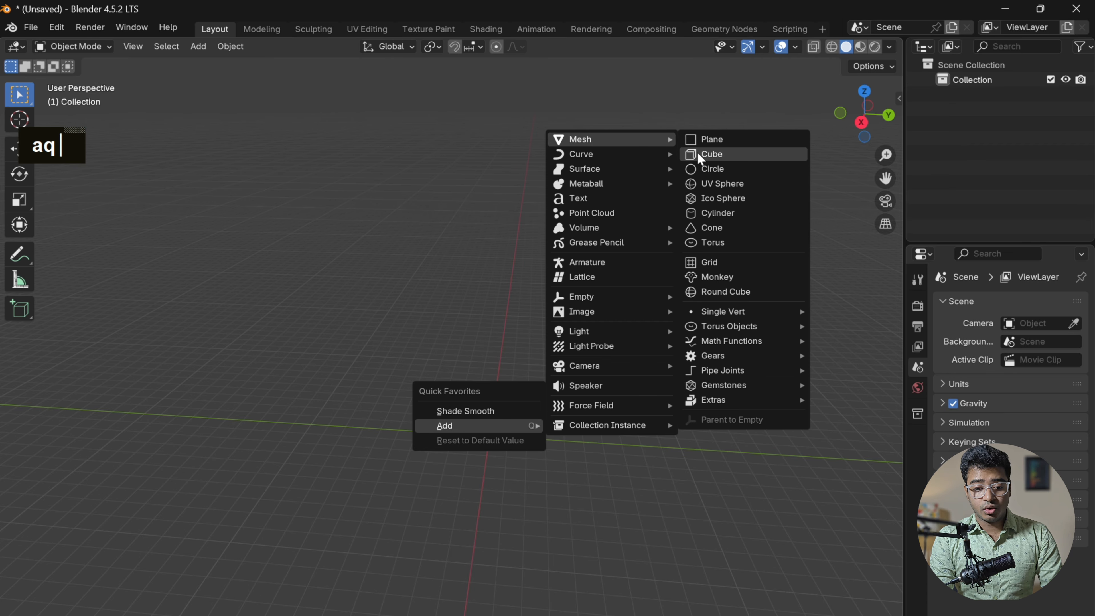
click(697, 152)
- In front view, move the cube freely to about 1.9 m in Z and 0.05 m in X
key(1)
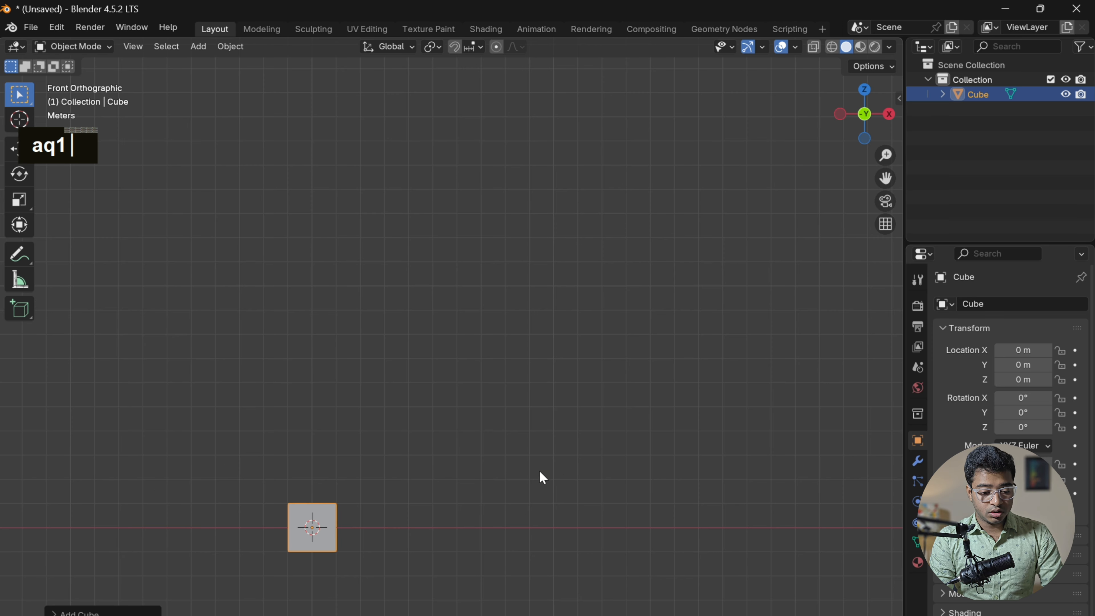
scroll(538, 474, up, 5)
alt+shift+click(529, 431)
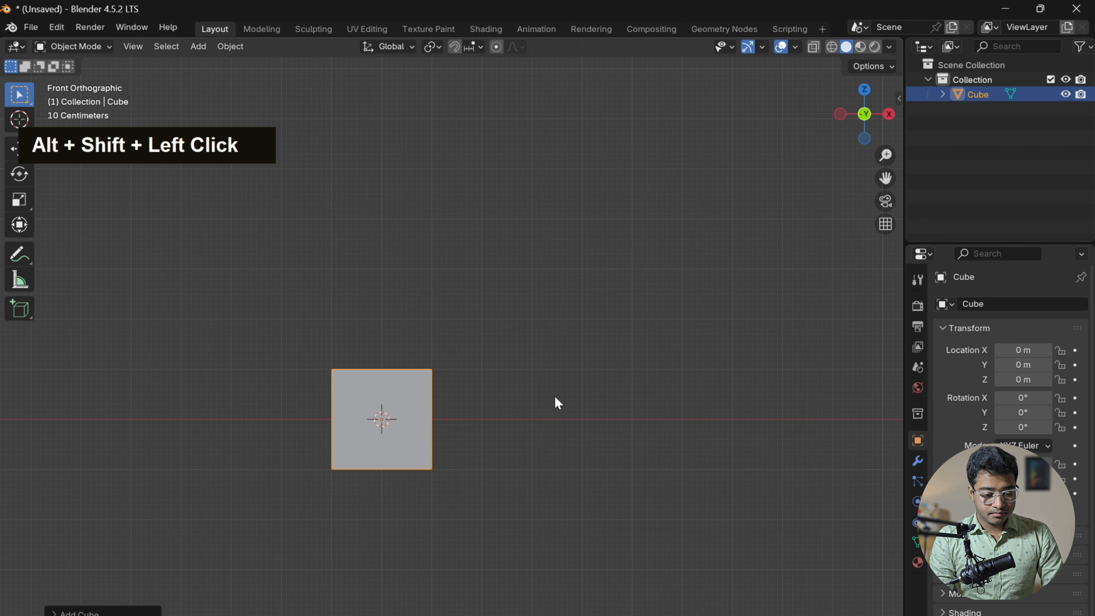
key(g)
click(558, 300)
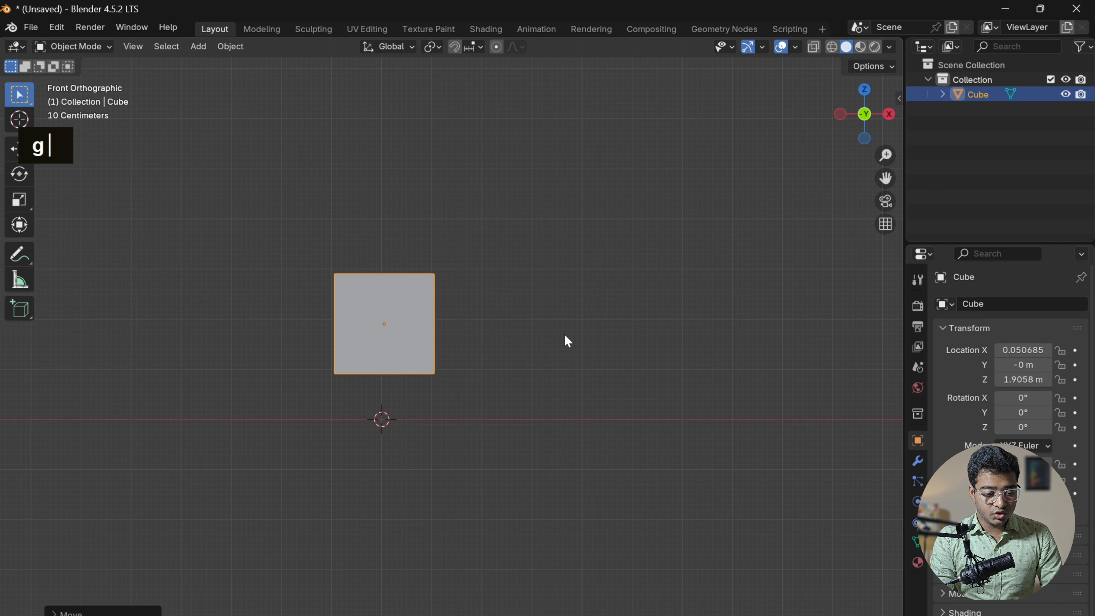
- Return to a perspective view and scale the cube by about 2.22 along the global X axis
alt+drag(564, 334, 547, 423)
scroll(547, 423, down, 5)
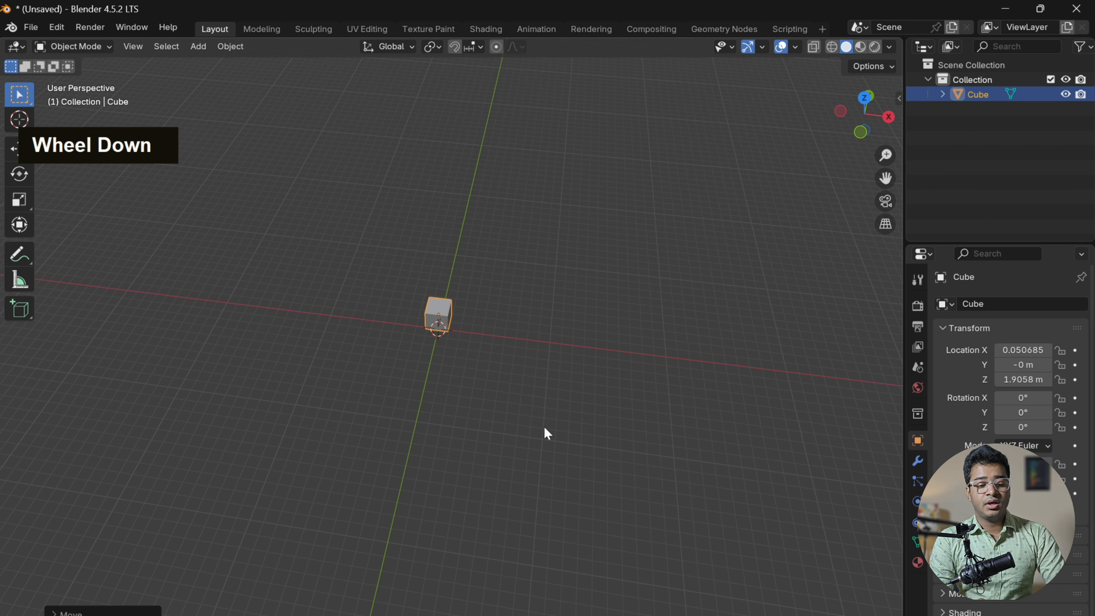
scroll(544, 426, up, 2)
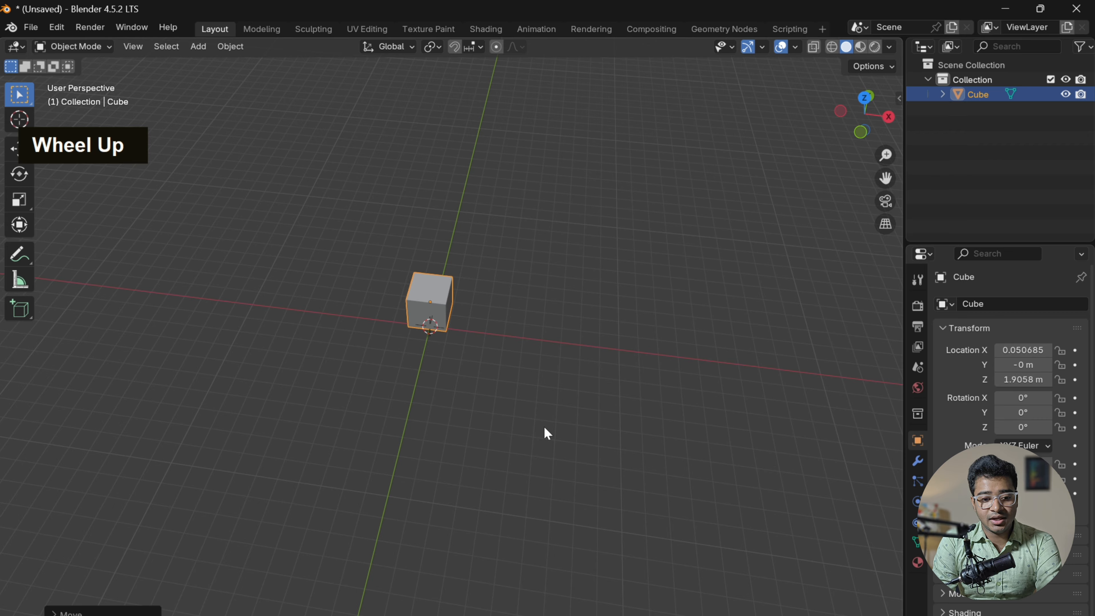
key(s)
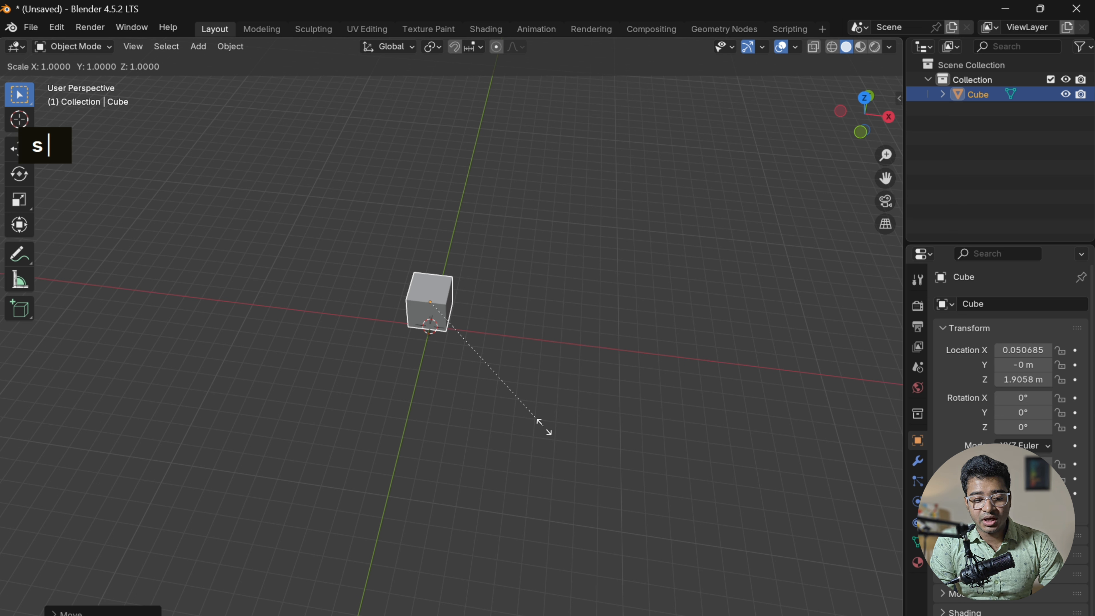
key(x)
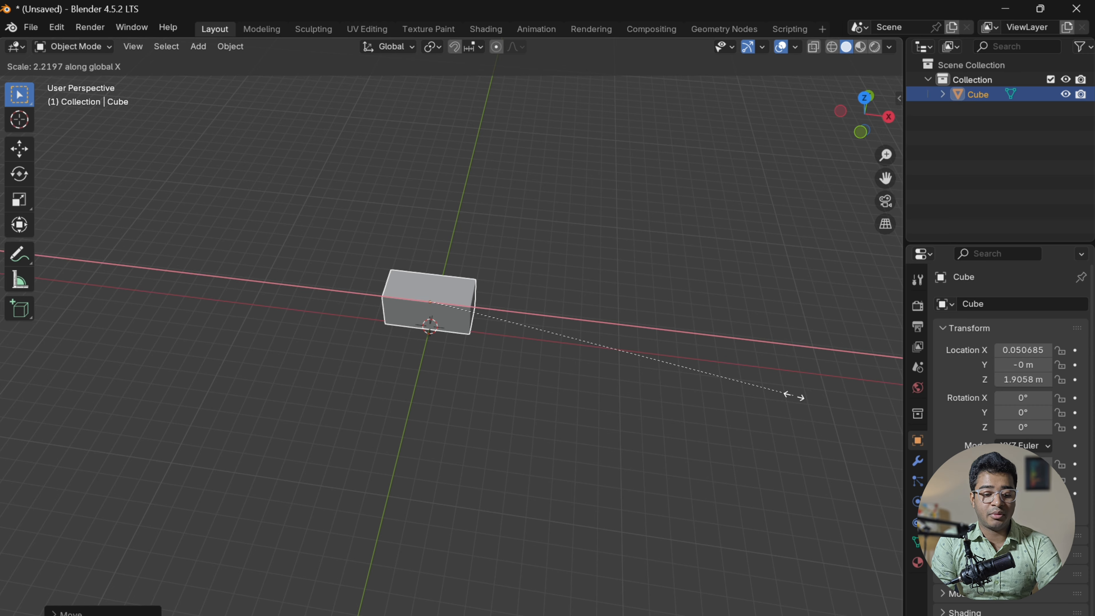
click(794, 396)
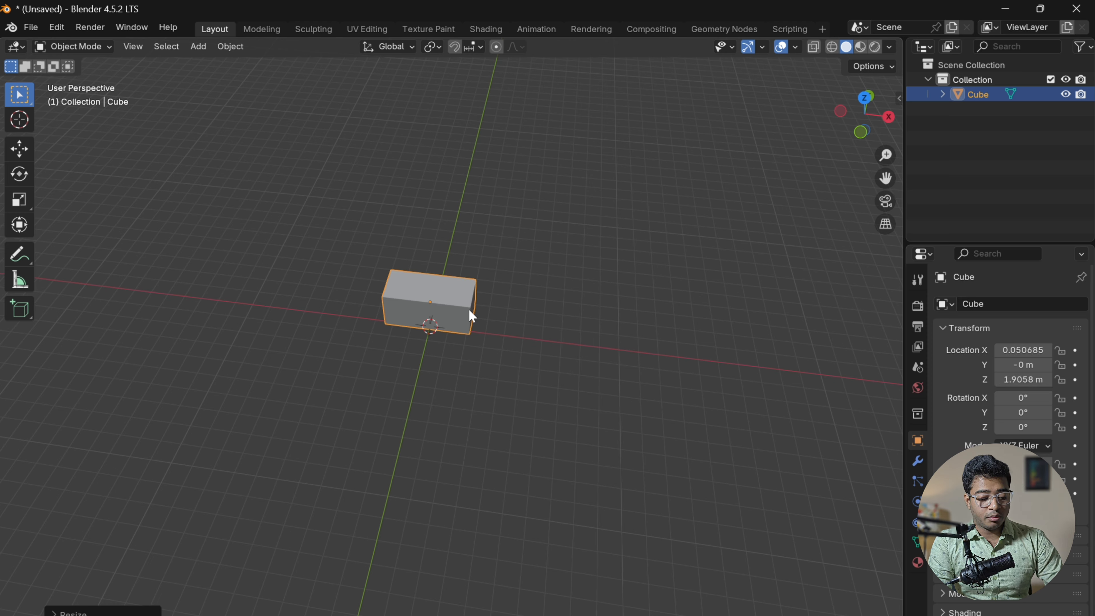
- Stretch the block along the global Y axis until it is clearly longer than it is wide
key(s)
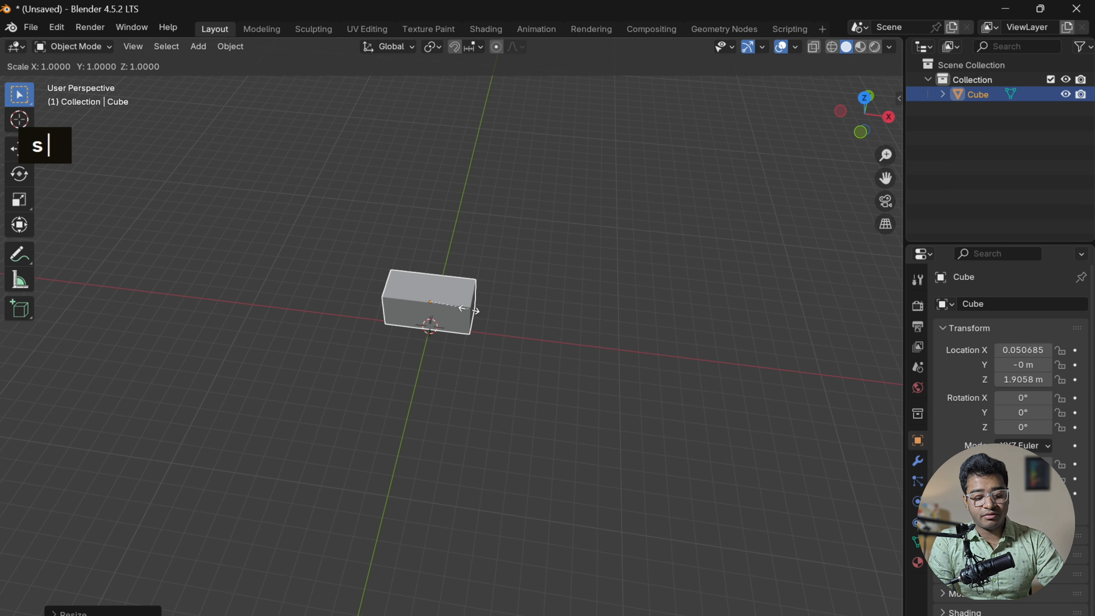
key(y)
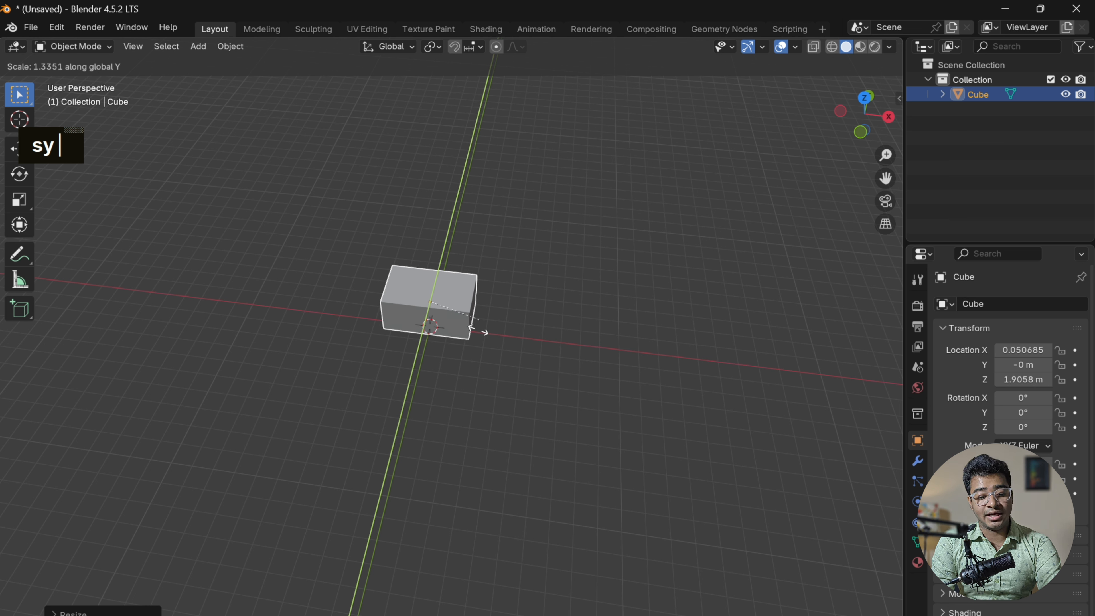
click(486, 512)
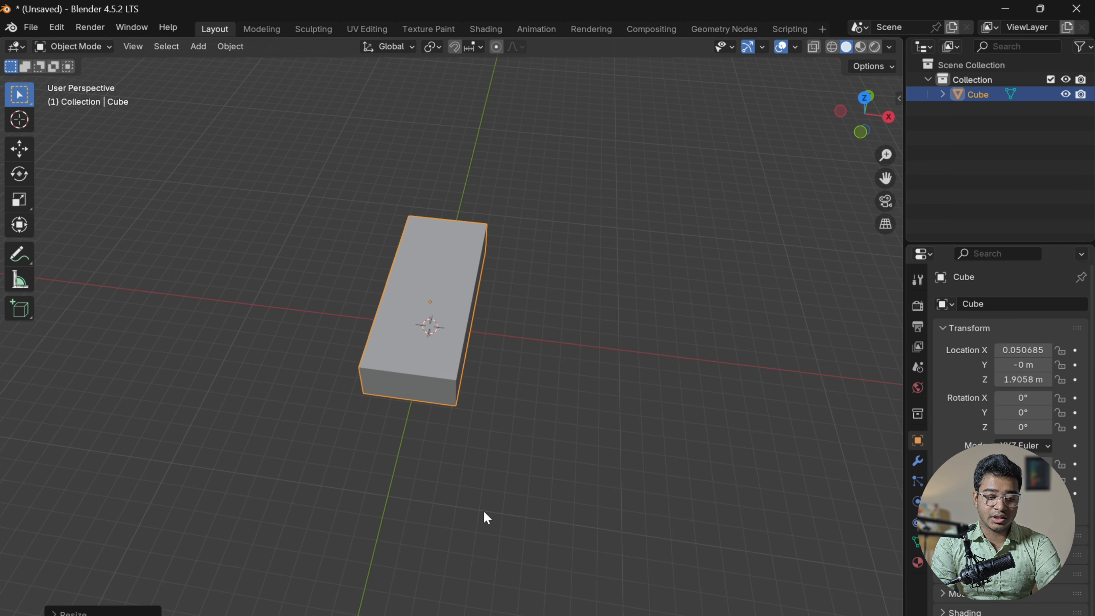
- With the Scale gizmo, make the block taller along the Z axis and wider along the X axis
alt+shift+drag(492, 476, 538, 509)
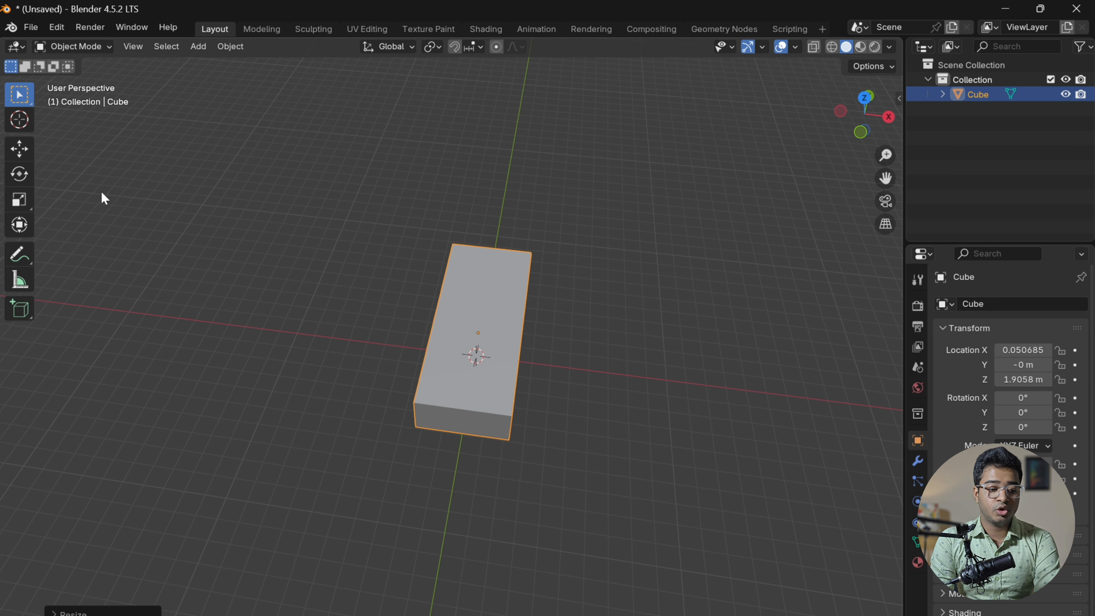
click(19, 200)
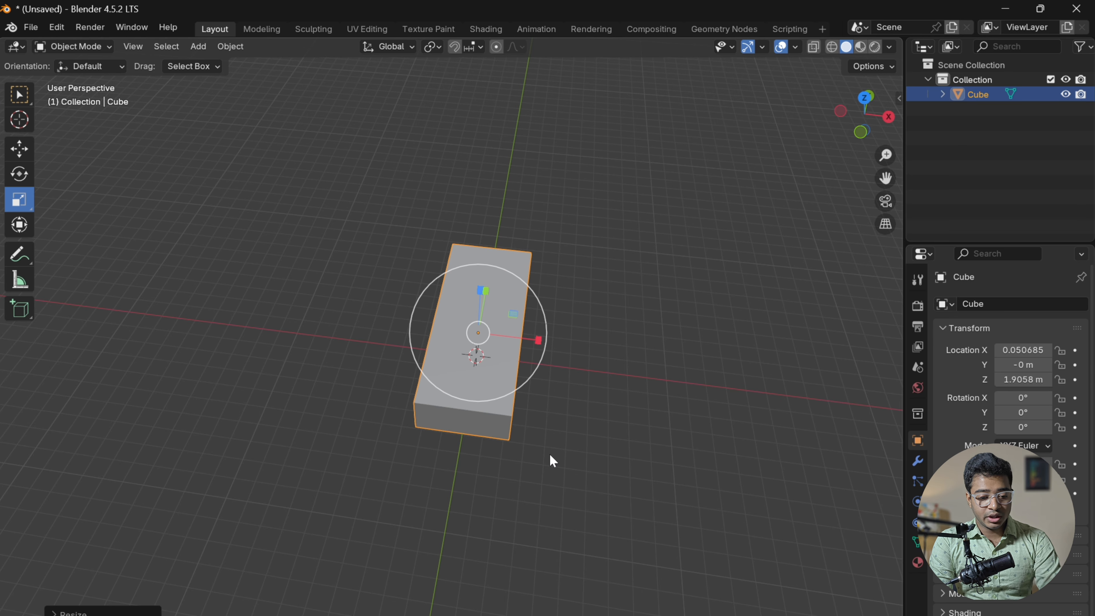
alt+drag(550, 455, 491, 435)
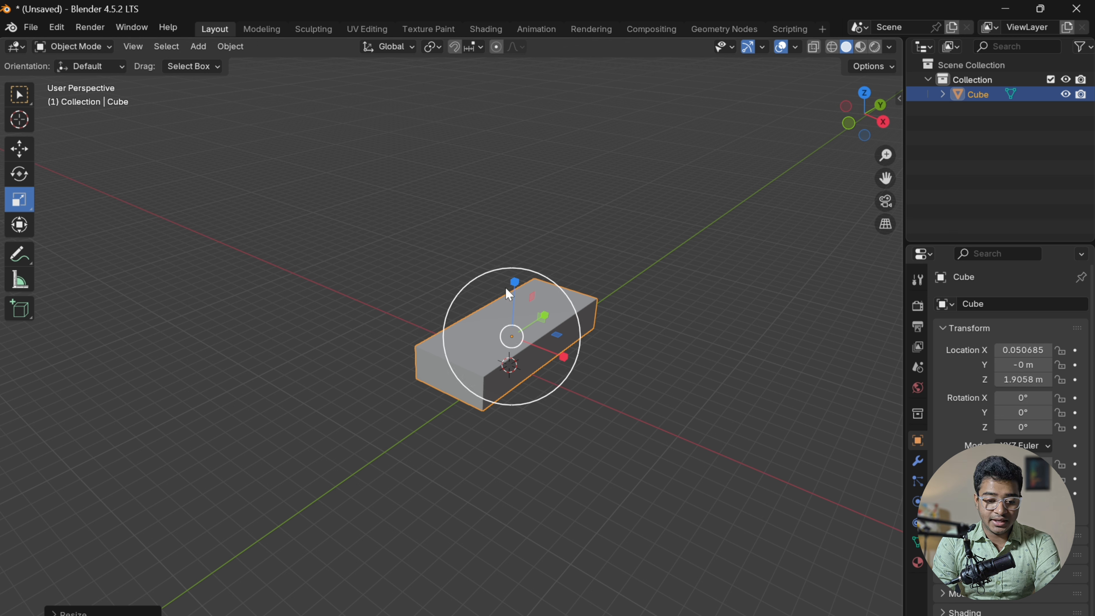
mouse_move(514, 281)
mouse_down()
mouse_move(500, 183)
mouse_move(513, 267)
mouse_up()
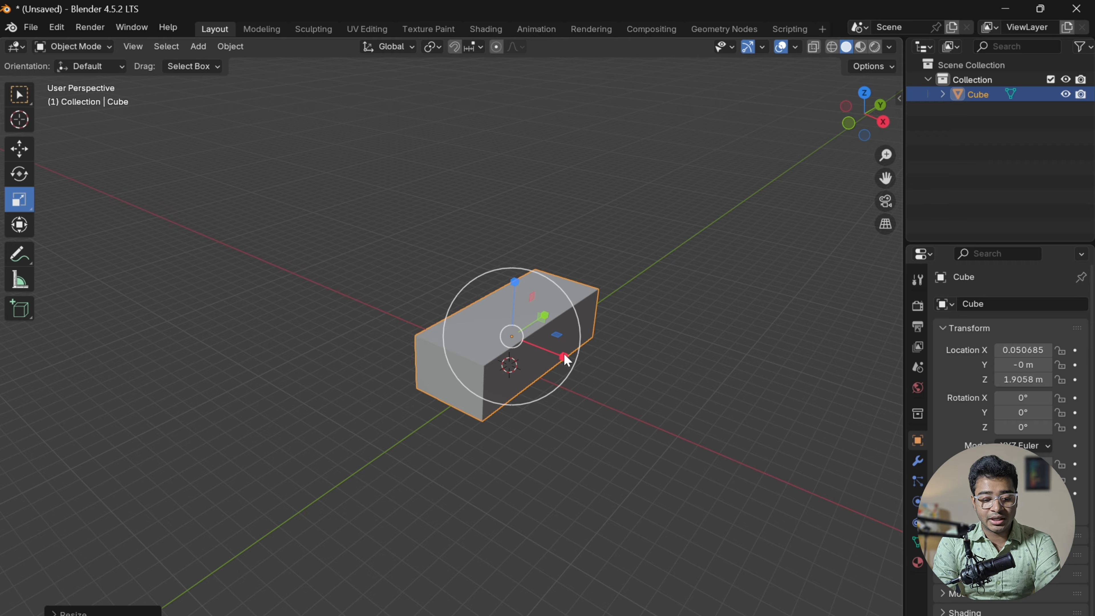
drag(563, 354, 602, 433)
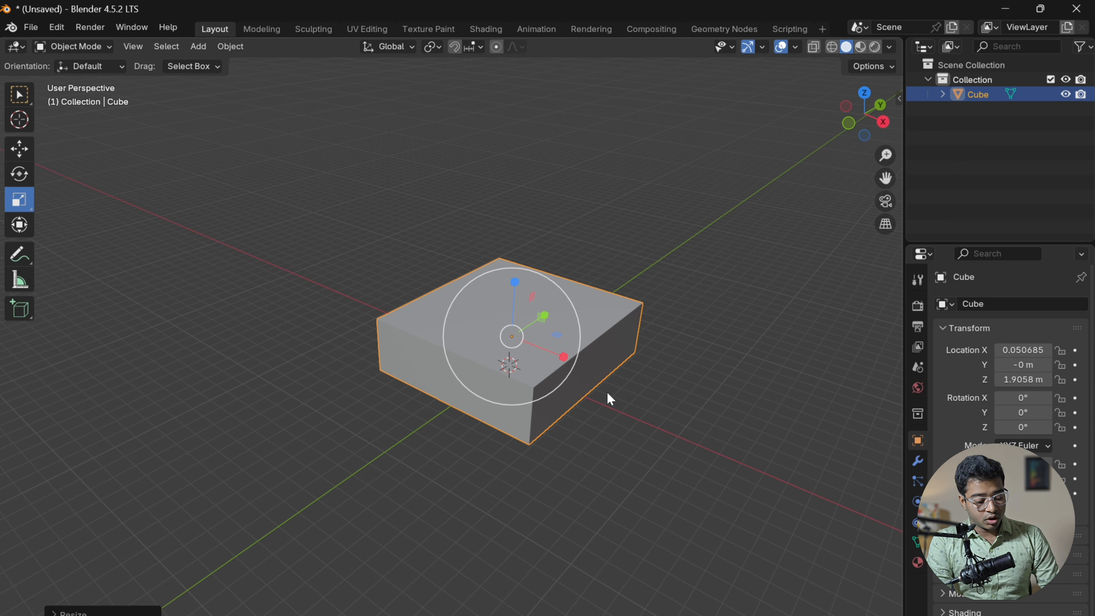
alt+drag(607, 392, 508, 442)
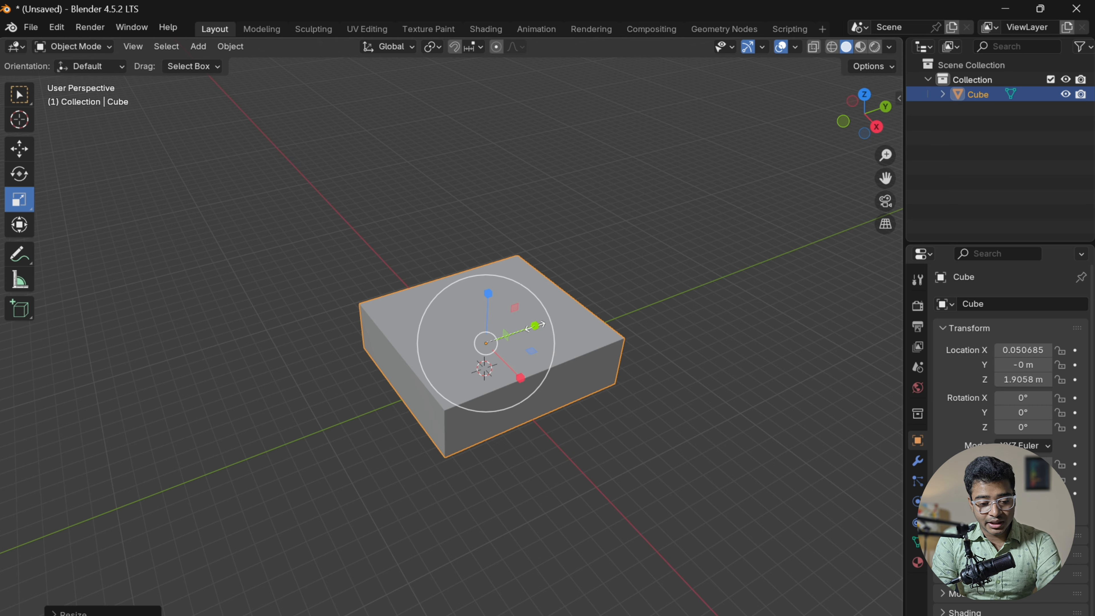
- Narrow the block along the Y axis, and with the combined Transform gizmo rotate it about 8.4° around the X axis
drag(535, 334, 513, 370)
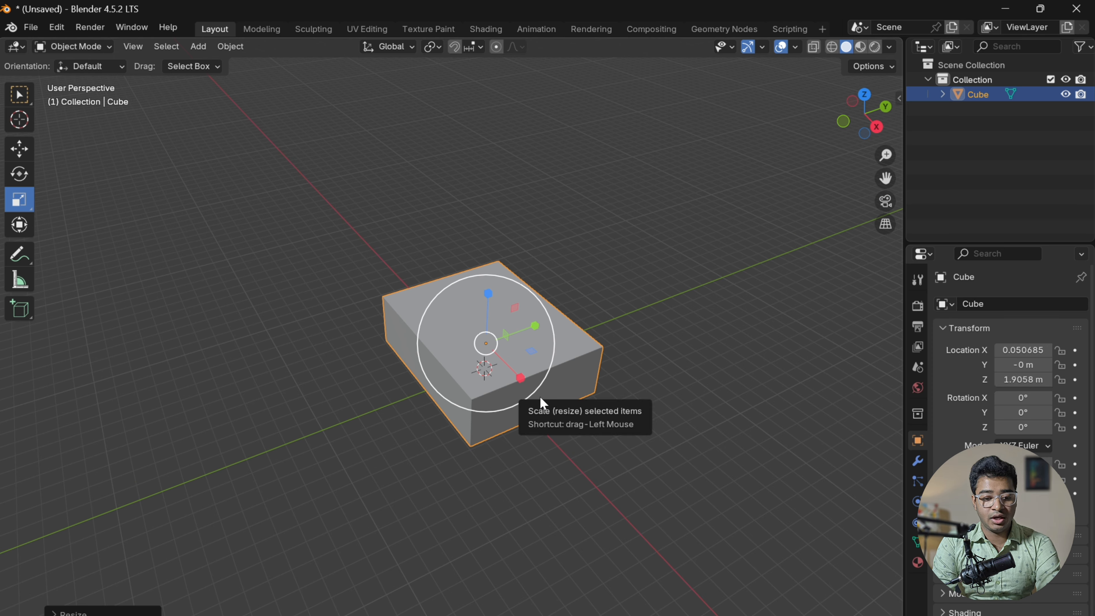
click(25, 230)
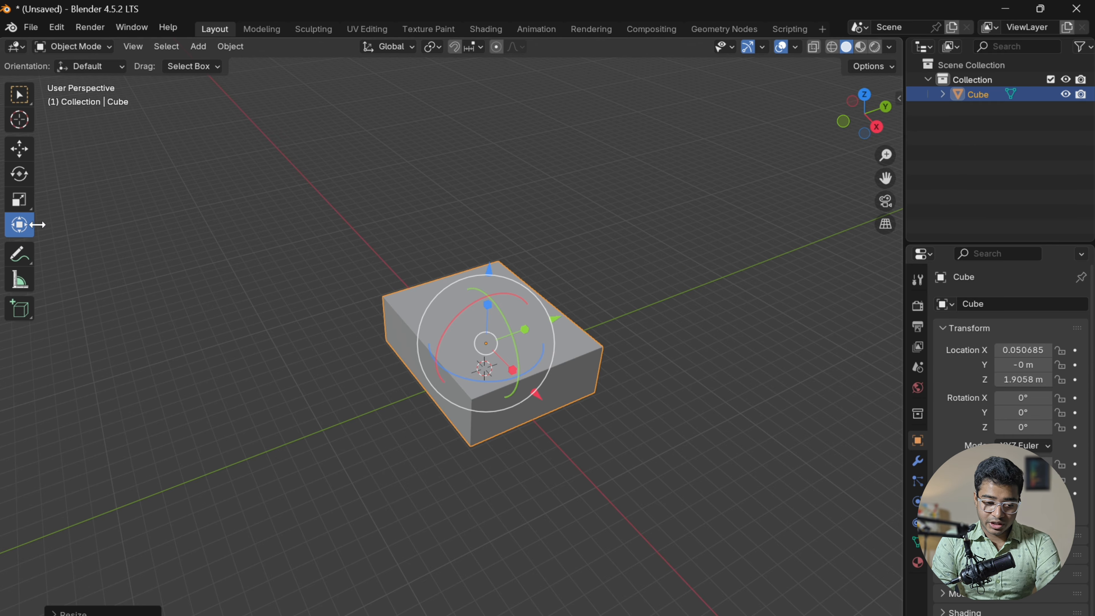
scroll(358, 393, up, 2)
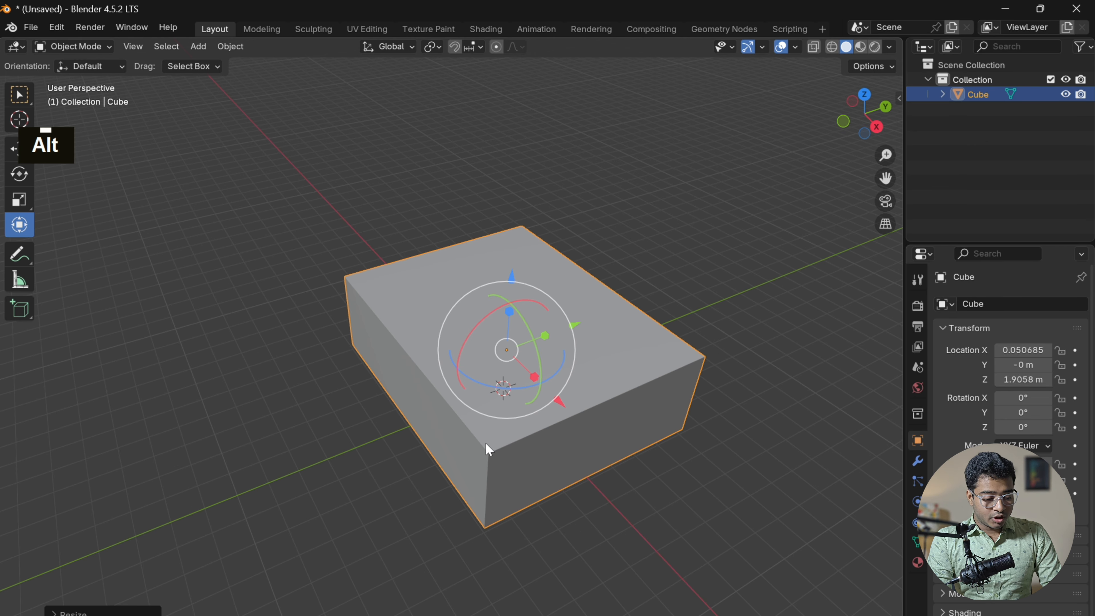
alt+shift+drag(487, 445, 414, 405)
alt+drag(524, 316, 503, 301)
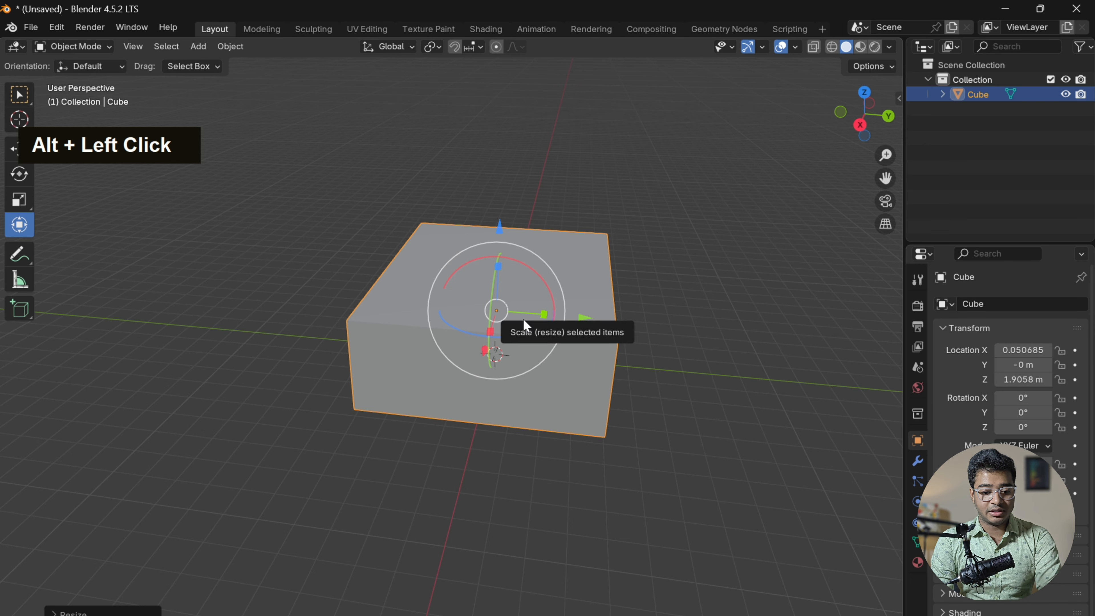
alt+drag(529, 336, 538, 401)
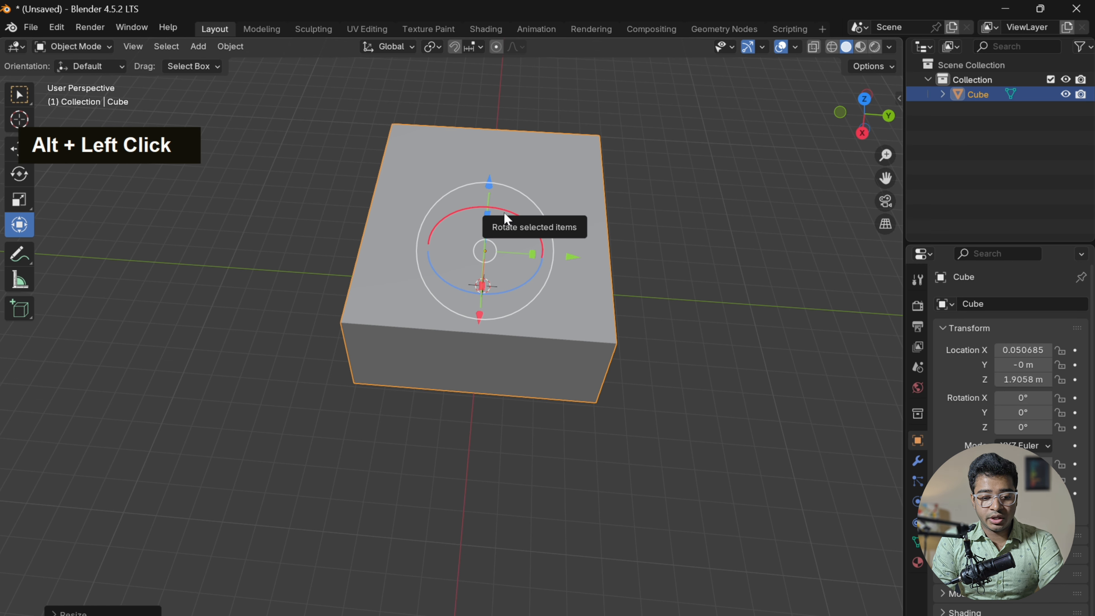
drag(503, 211, 496, 234)
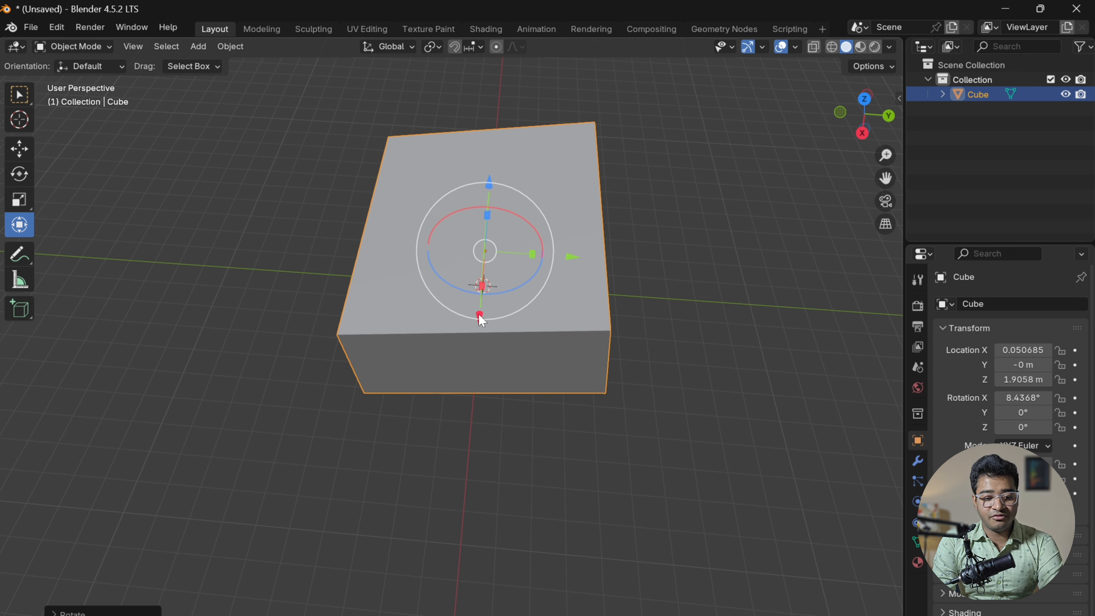
- With the Transform gizmo, move the block along X to about 1.78 m and stretch it along the X axis
drag(482, 320, 461, 351)
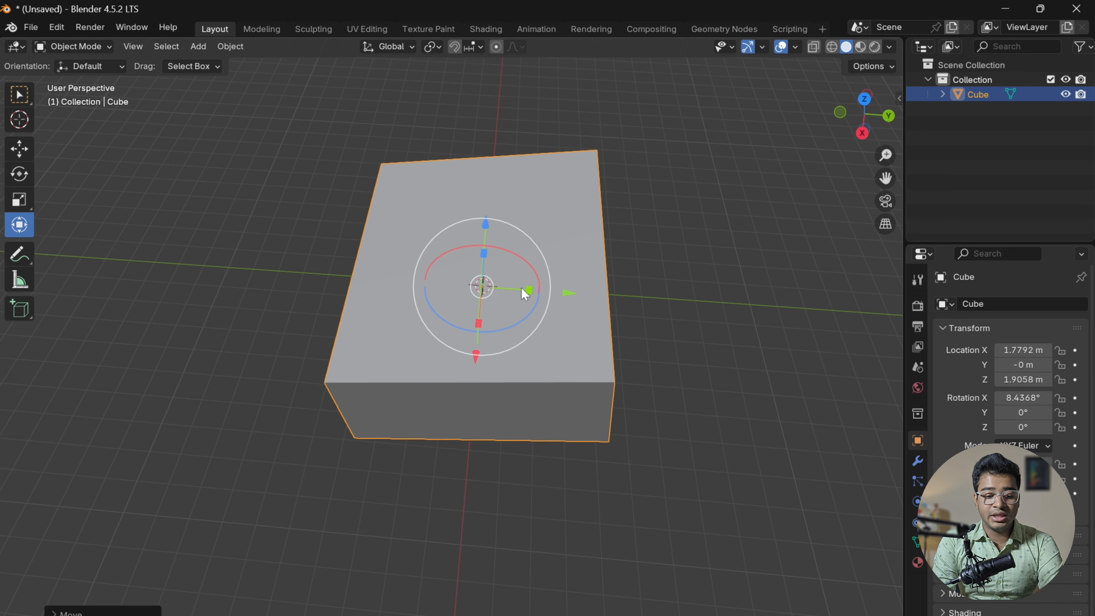
alt+drag(518, 350, 481, 375)
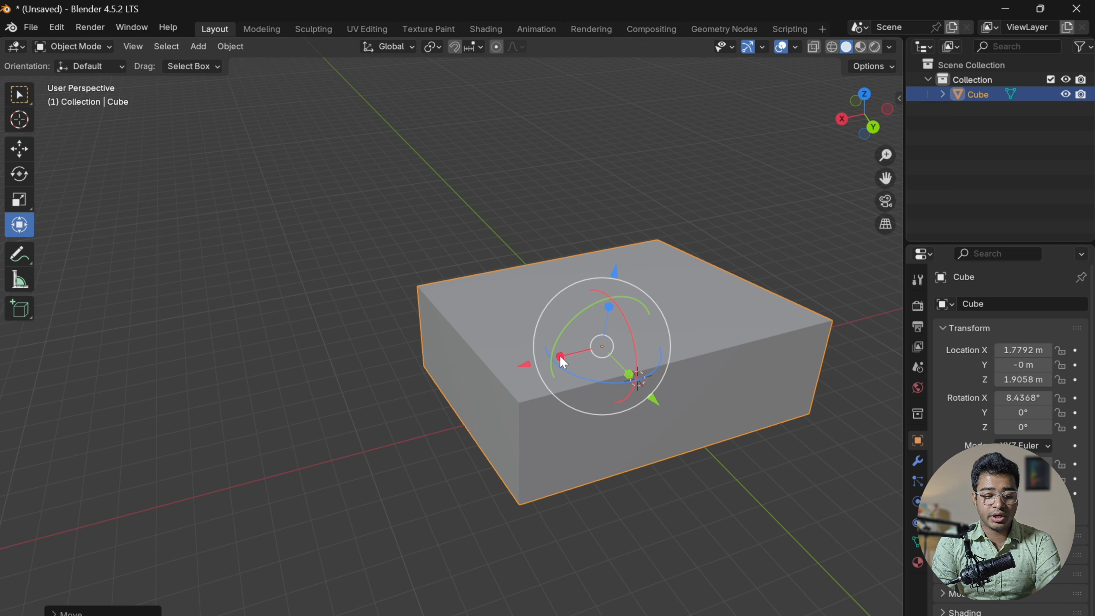
drag(562, 362, 564, 398)
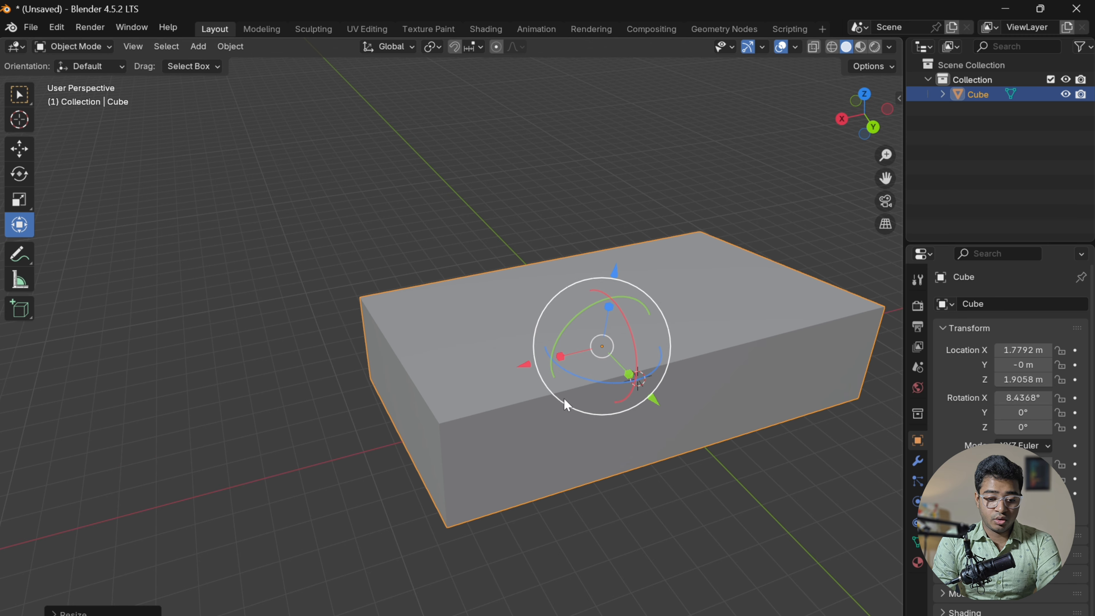
scroll(344, 328, down, 2)
scroll(343, 327, down, 1)
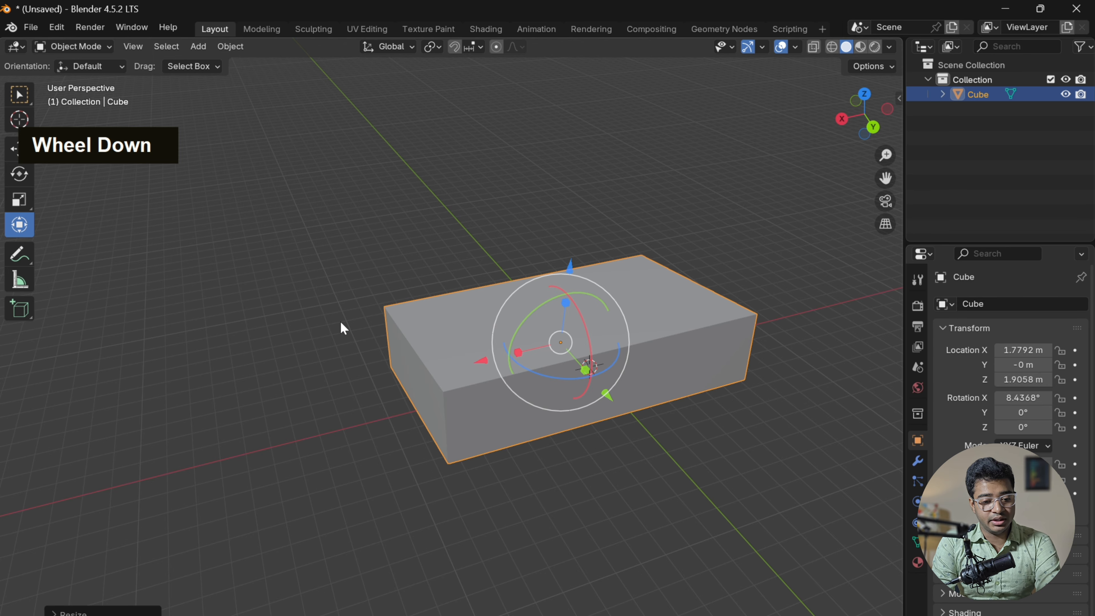
alt+drag(356, 326, 379, 384)
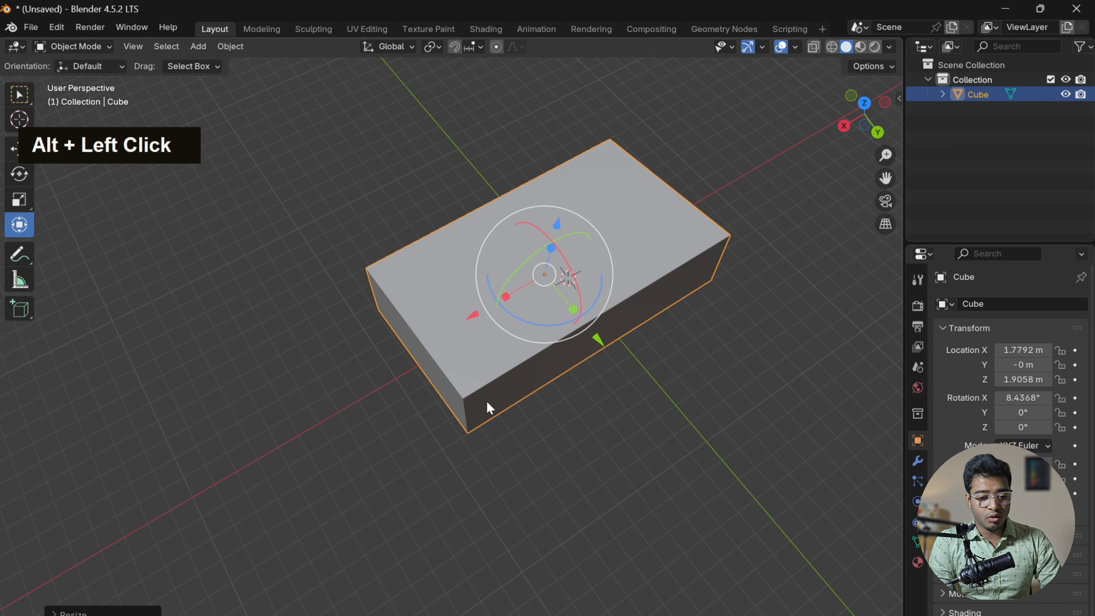
- Delete the stretched block and add a new mesh cube at the world origin
key(Delete)
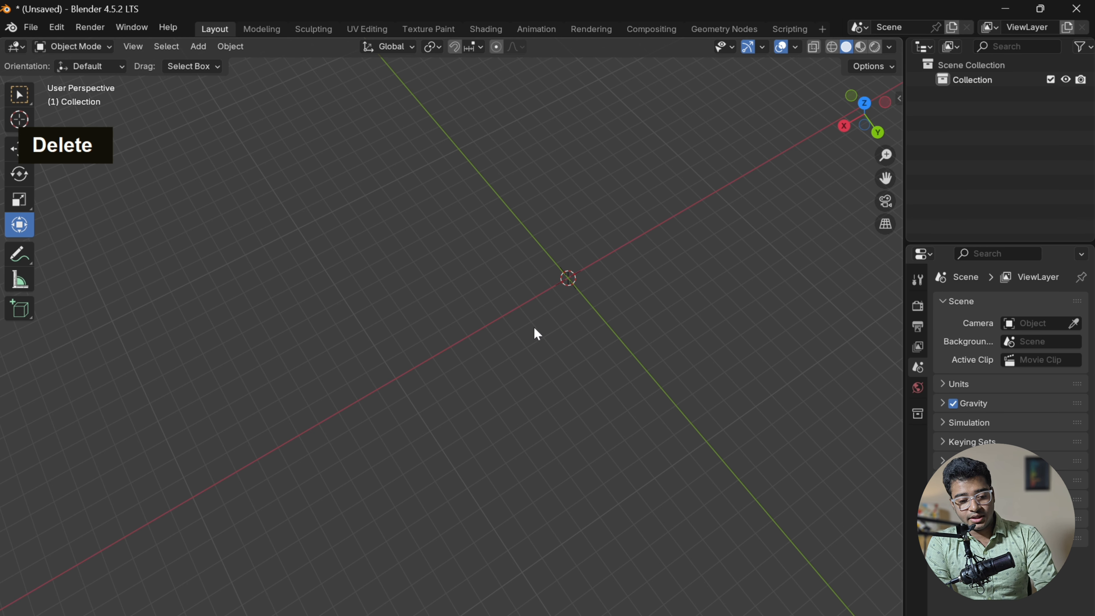
key(q)
mouse_move(547, 286)
mouse_move(609, 285)
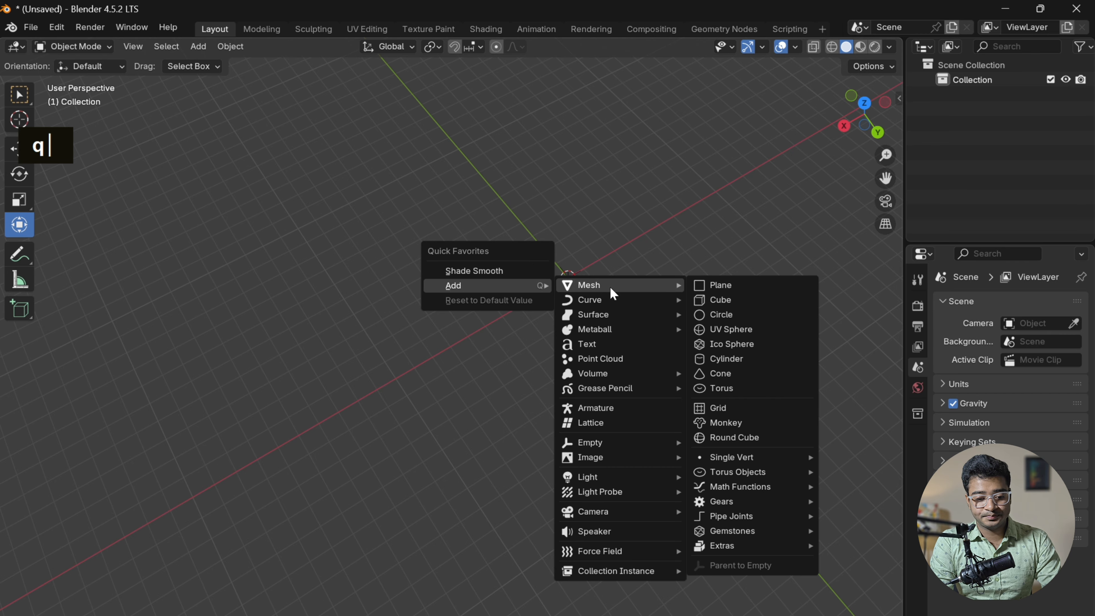
click(716, 305)
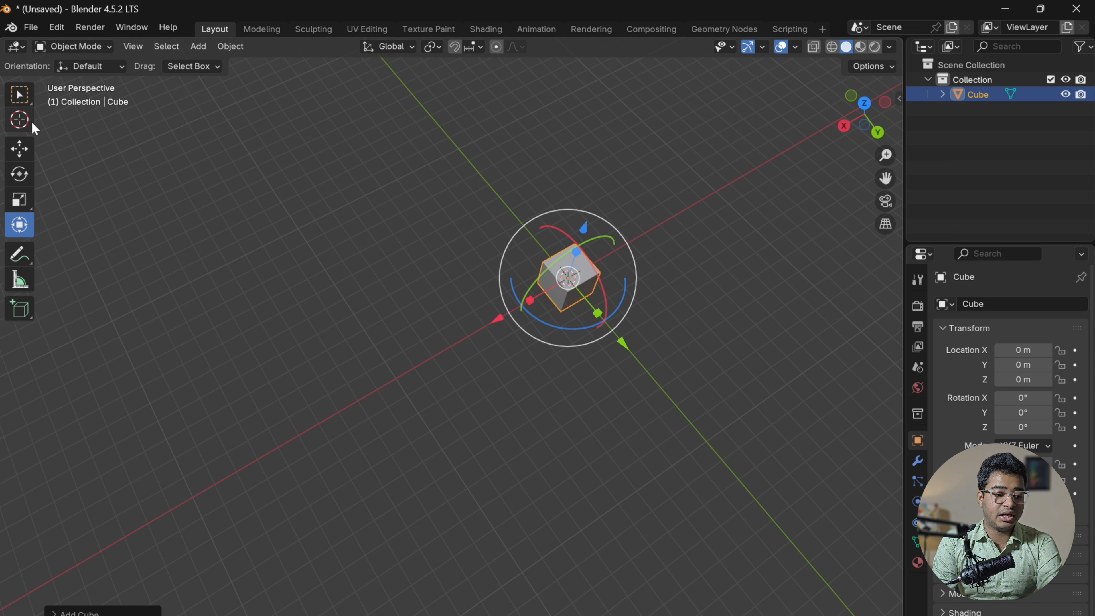
- Compare the Select Box, Move, Rotate and Scale tools by activating each in turn on the new cube
click(20, 96)
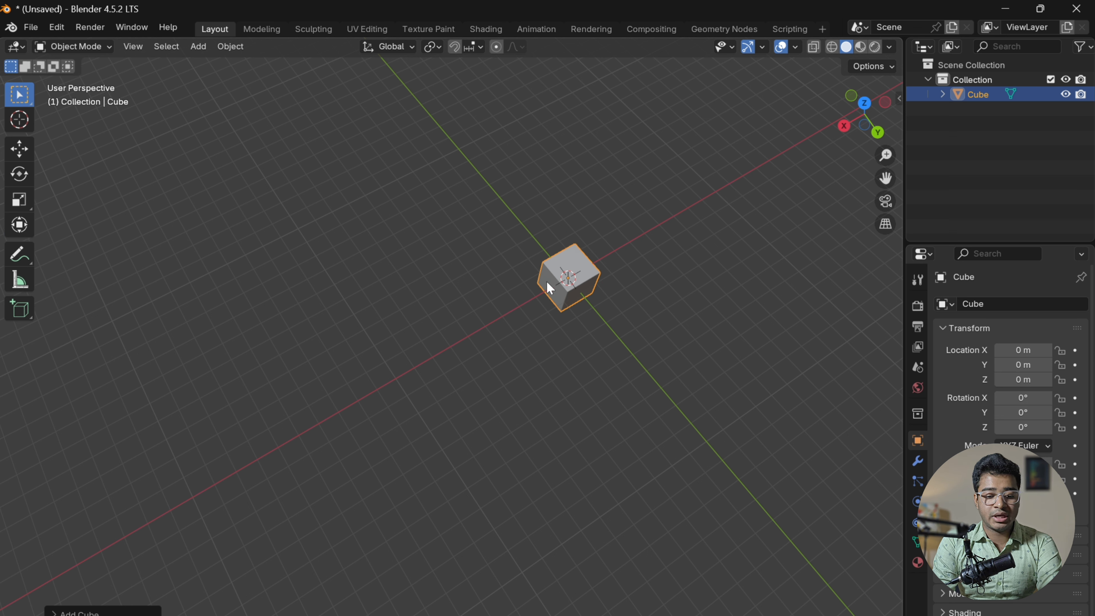
double_click(558, 279)
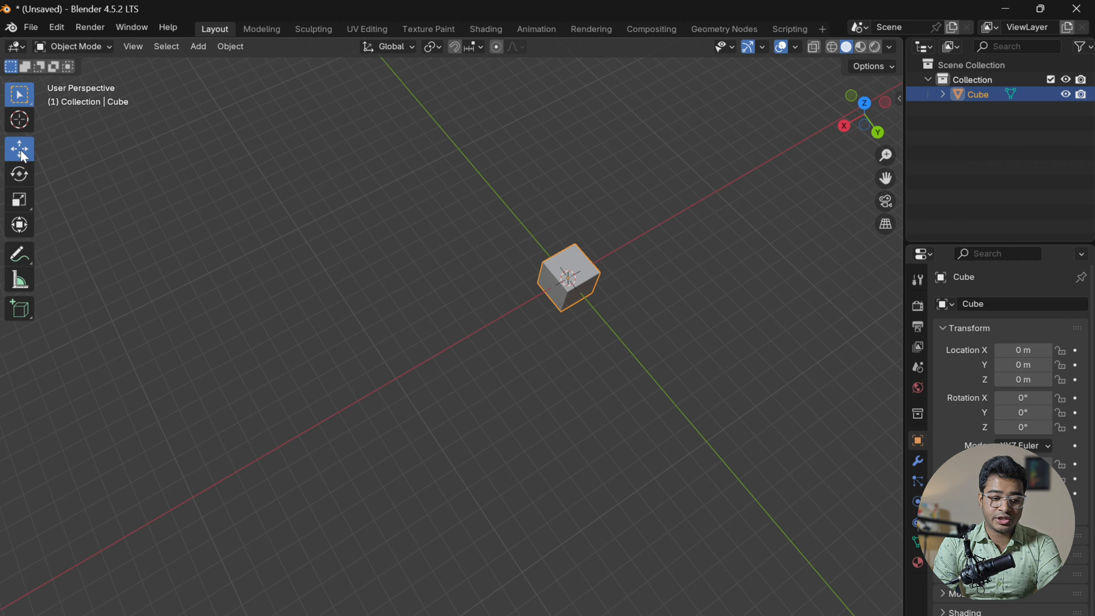
click(24, 158)
click(19, 175)
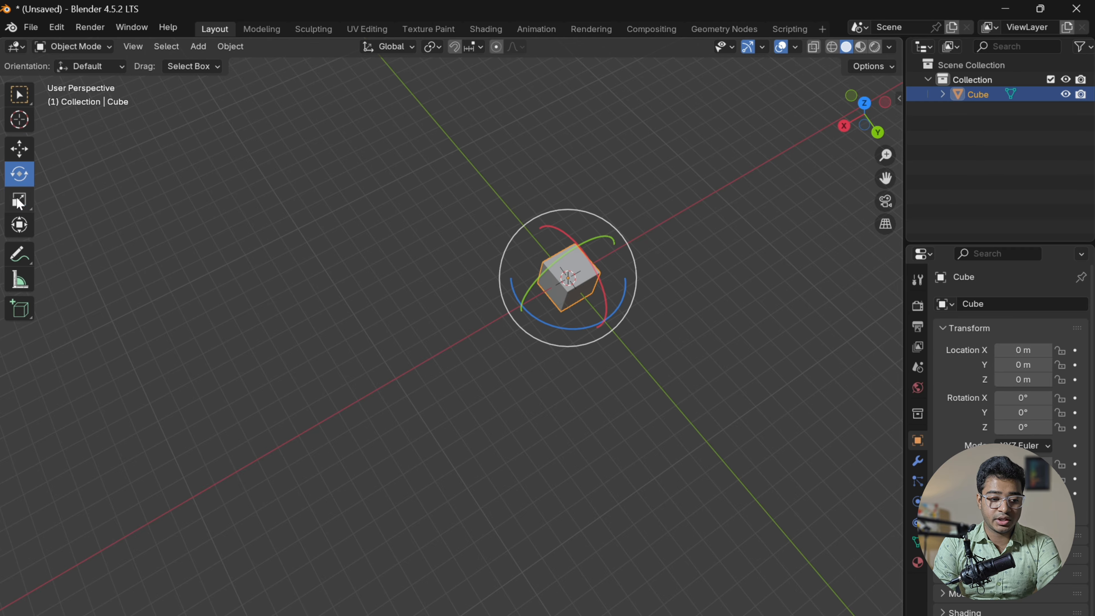
click(19, 202)
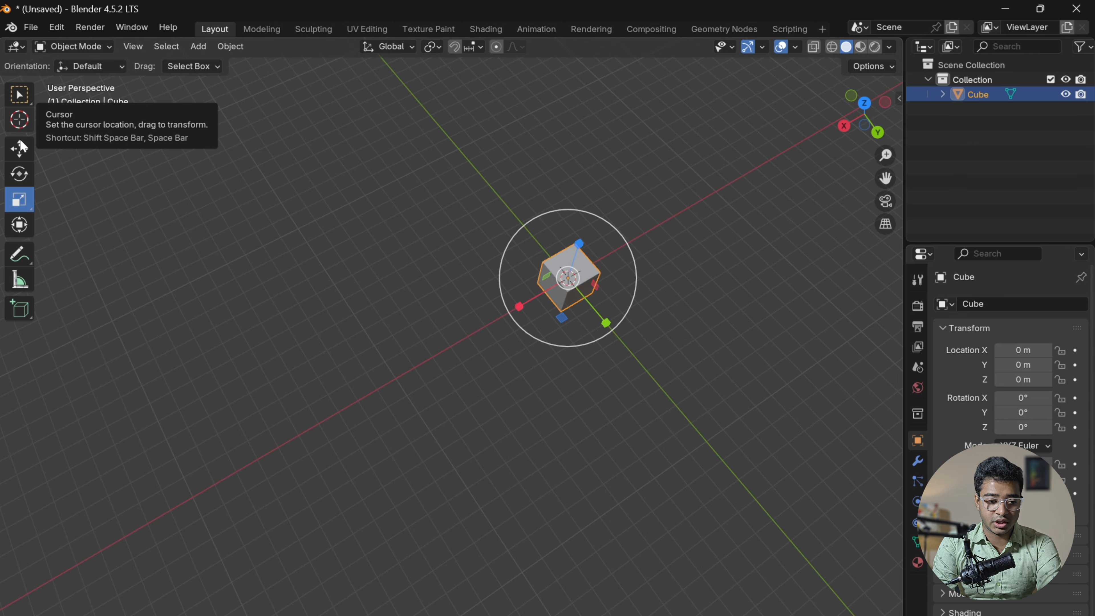
mouse_move(196, 337)
alt+mouse_down()
mouse_move(263, 337)
mouse_move(279, 399)
mouse_move(383, 415)
alt+mouse_up()
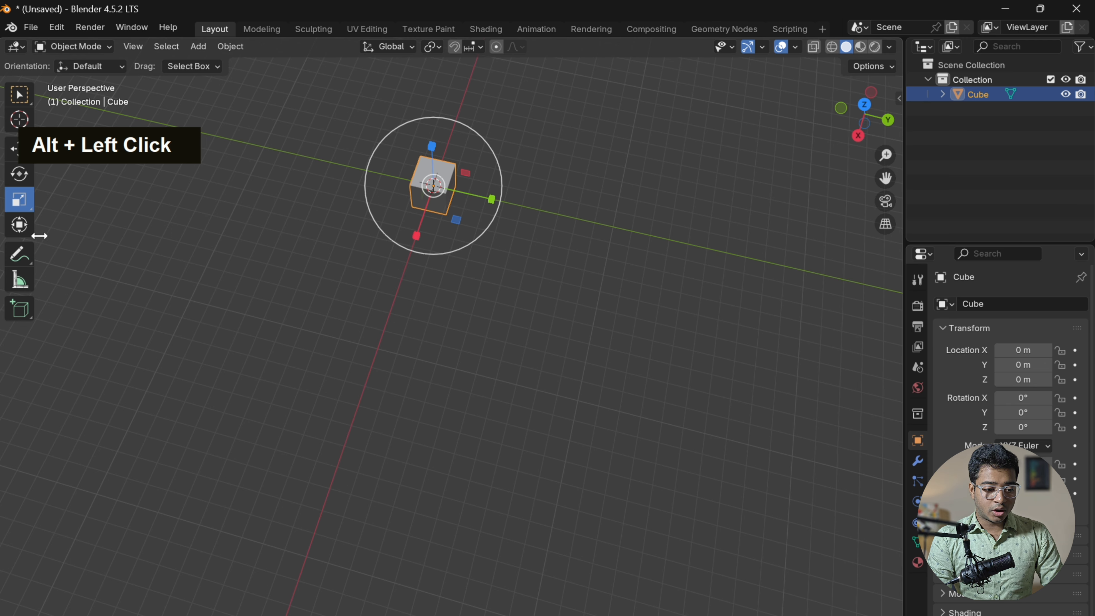
- Handwrite a name with the freehand Annotate tool on the empty grid area in front of the cube
click(26, 262)
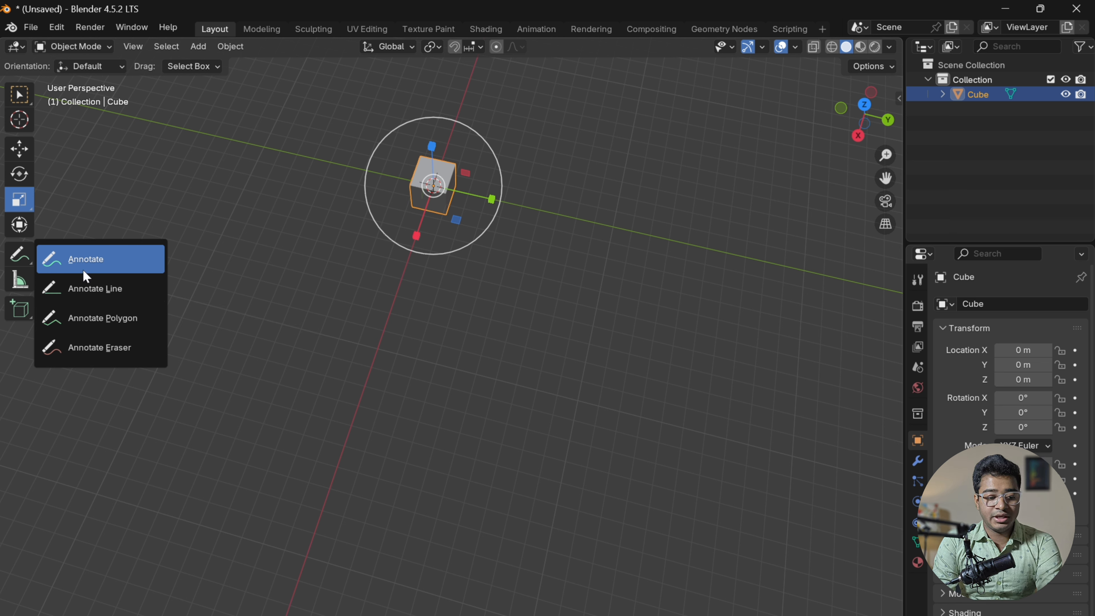
click(84, 261)
mouse_move(258, 282)
mouse_down()
mouse_move(223, 367)
mouse_move(259, 281)
mouse_move(277, 399)
mouse_up()
mouse_move(293, 343)
mouse_down()
mouse_move(282, 345)
mouse_move(304, 371)
mouse_move(329, 320)
mouse_move(387, 366)
mouse_move(404, 355)
mouse_up()
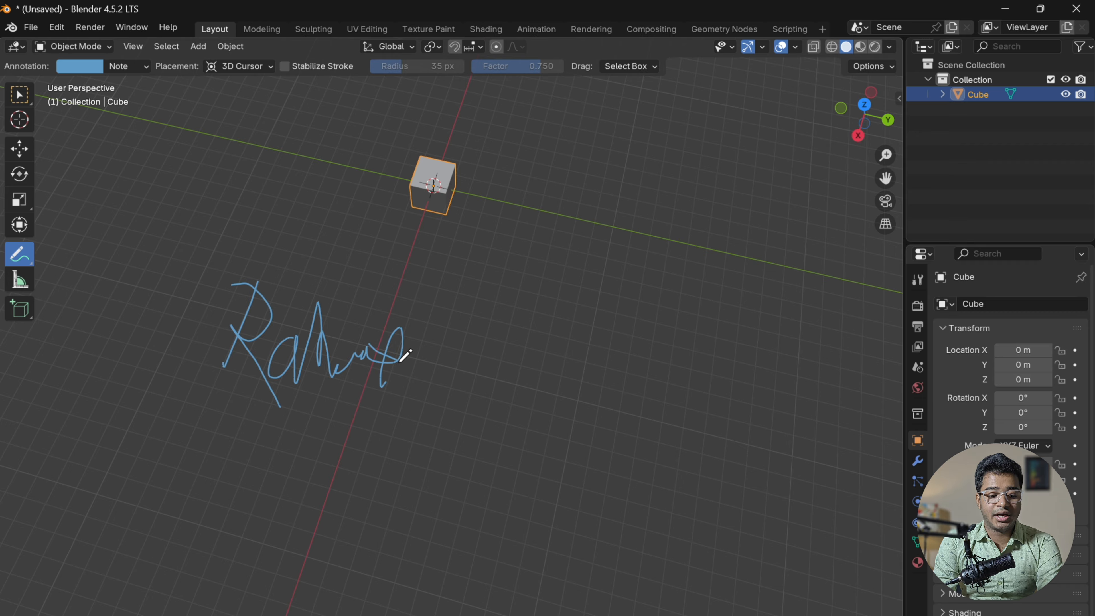
- Erase the handwritten name with the Annotate Eraser and return to the Select Box tool
click(22, 258)
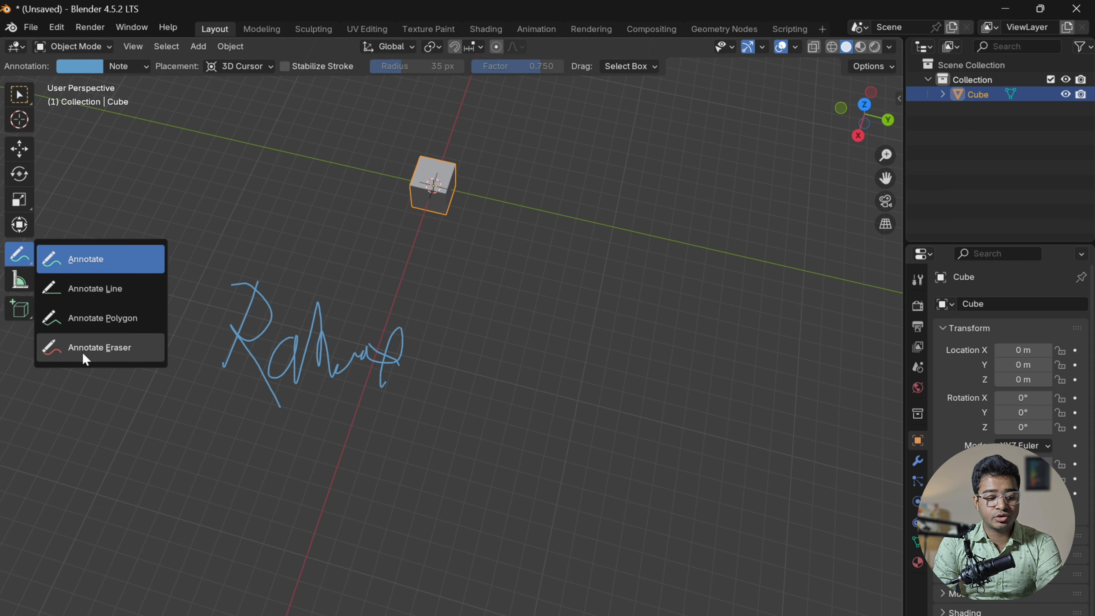
click(86, 359)
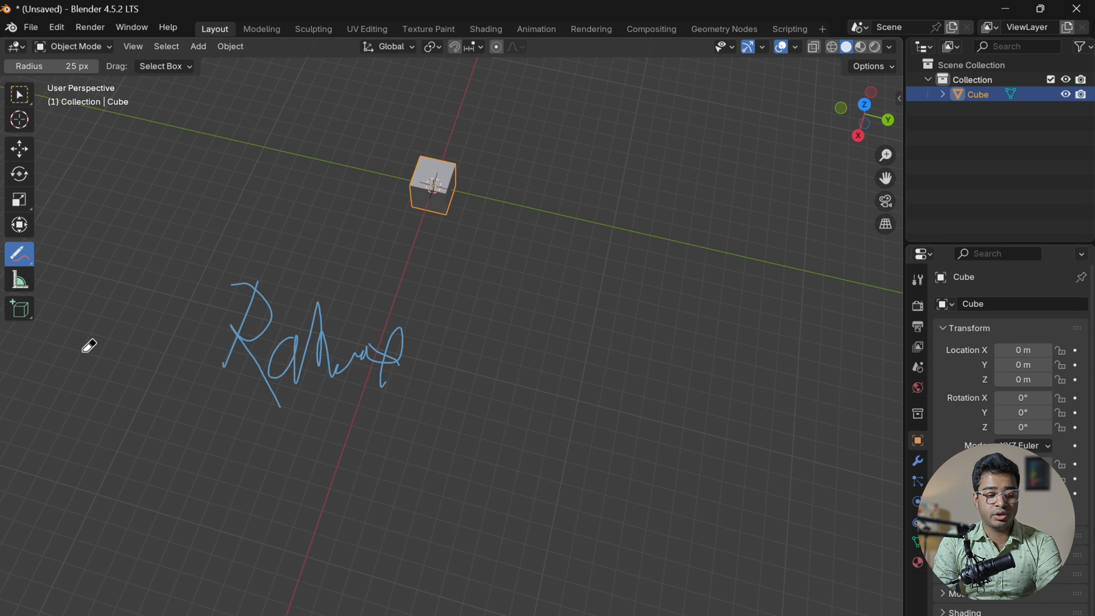
mouse_move(245, 343)
mouse_down()
mouse_move(244, 359)
mouse_move(340, 373)
mouse_move(378, 315)
mouse_move(400, 345)
mouse_move(355, 363)
mouse_move(322, 324)
mouse_move(274, 362)
mouse_move(259, 284)
mouse_move(242, 300)
mouse_move(239, 286)
mouse_up()
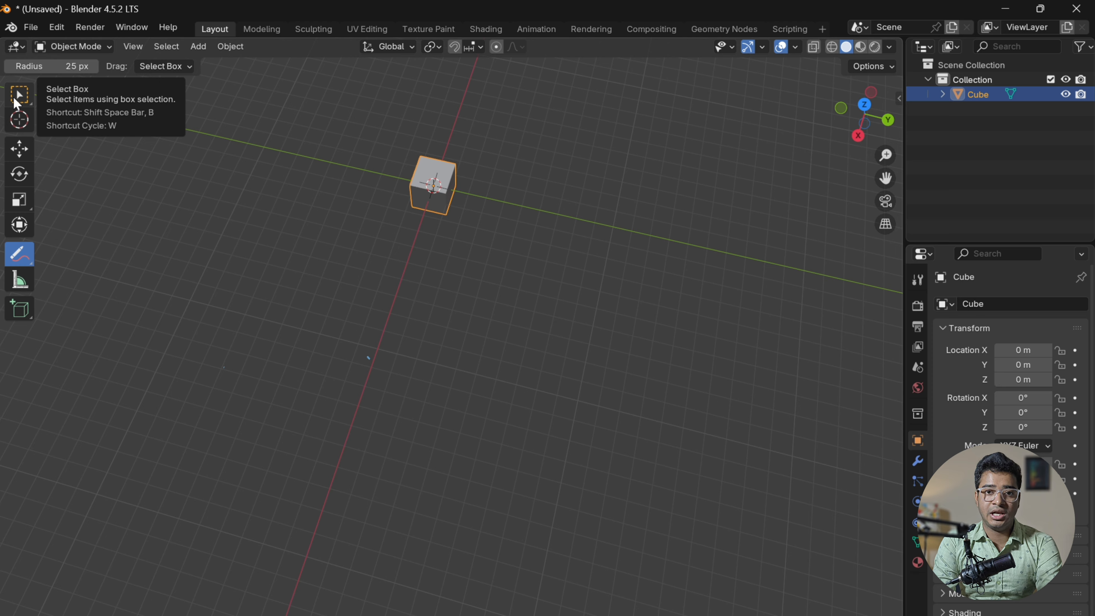
click(16, 102)
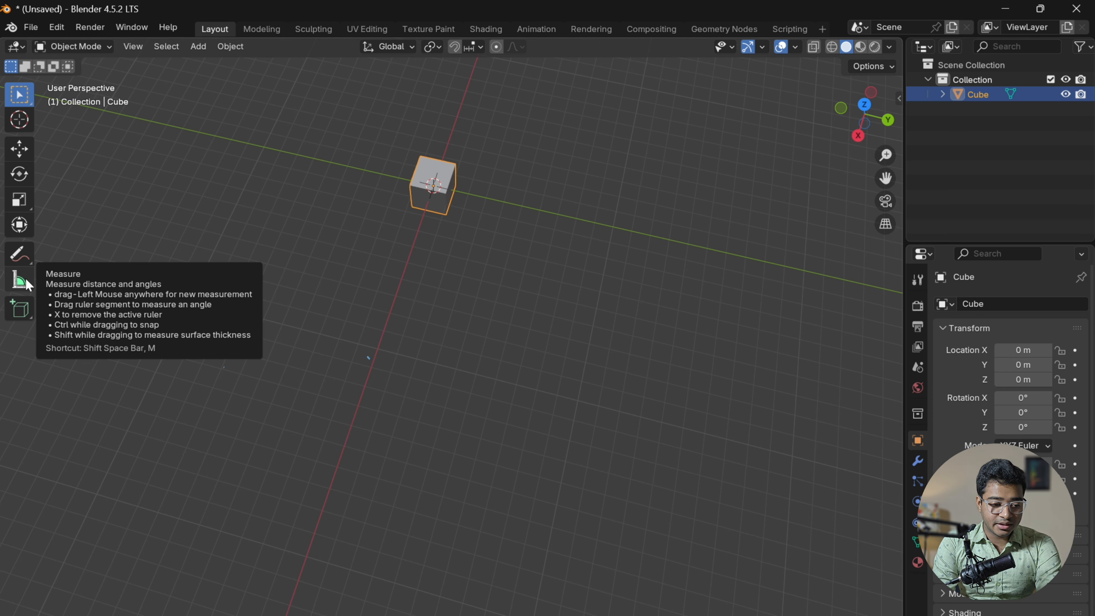
- Scale the cube along the global Y axis into a long block roughly four times its width
scroll(393, 380, up, 2)
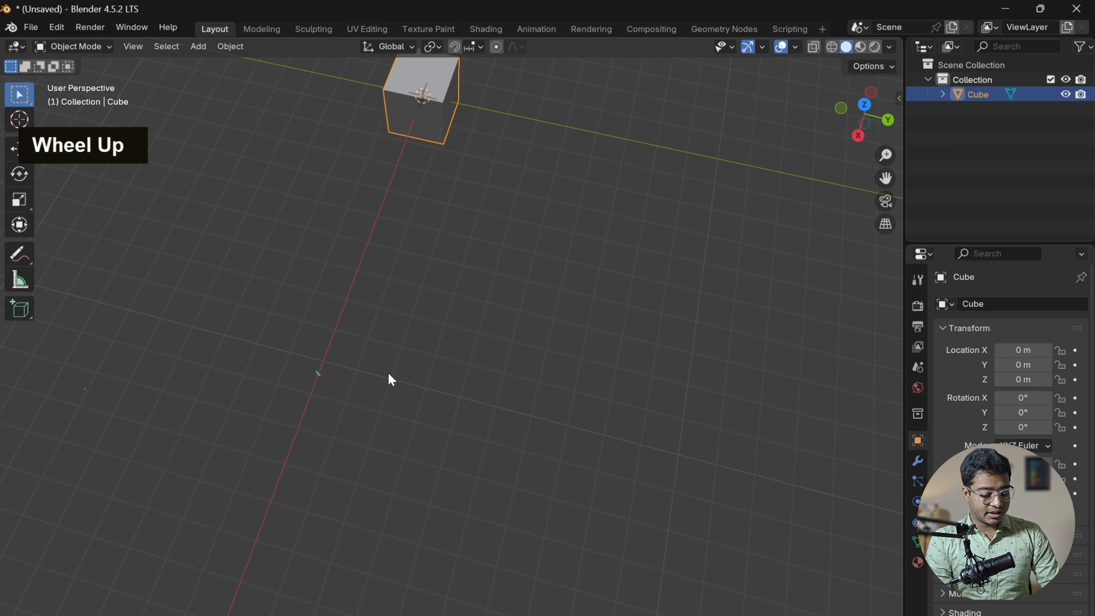
alt+shift+drag(390, 383, 464, 577)
scroll(440, 481, up, 3)
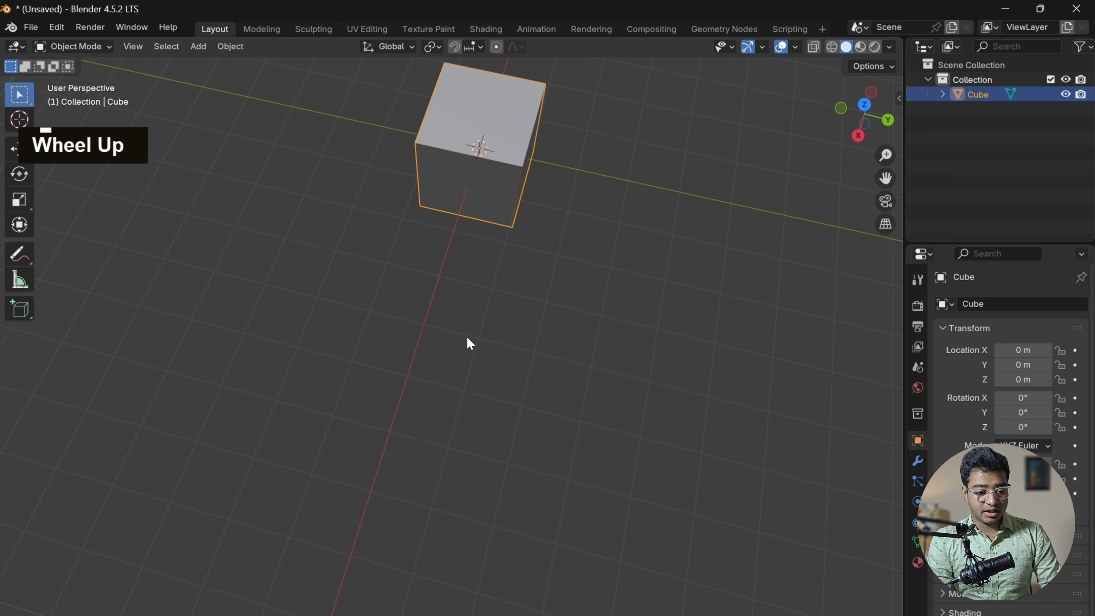
alt+shift+drag(468, 339, 397, 588)
scroll(417, 390, up, 2)
scroll(440, 327, up, 2)
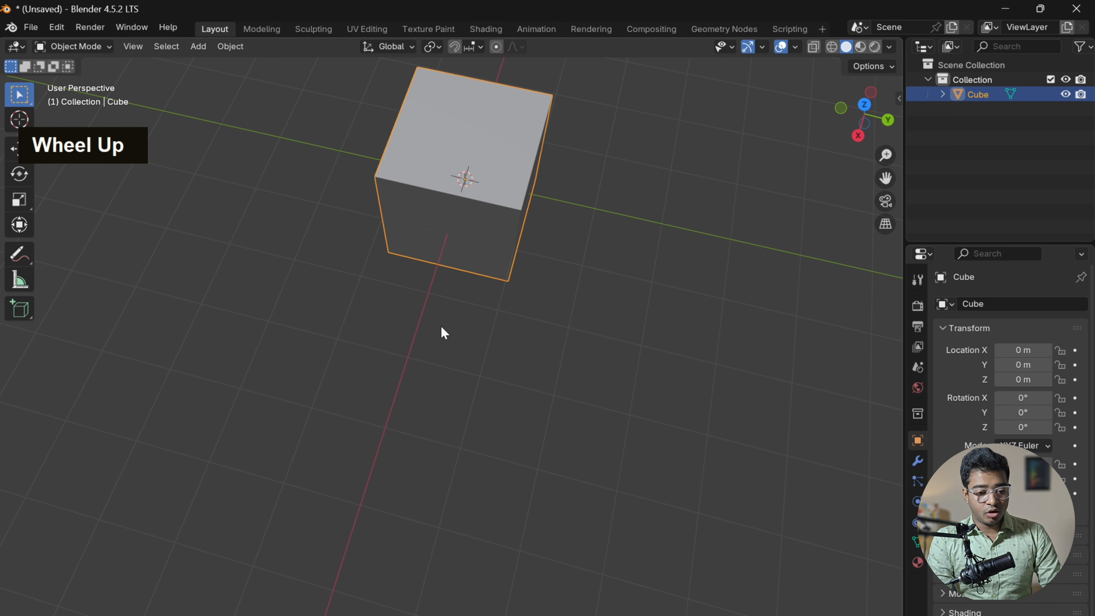
alt+shift+drag(439, 335, 380, 565)
alt+shift+drag(471, 335, 443, 482)
scroll(442, 482, down, 1)
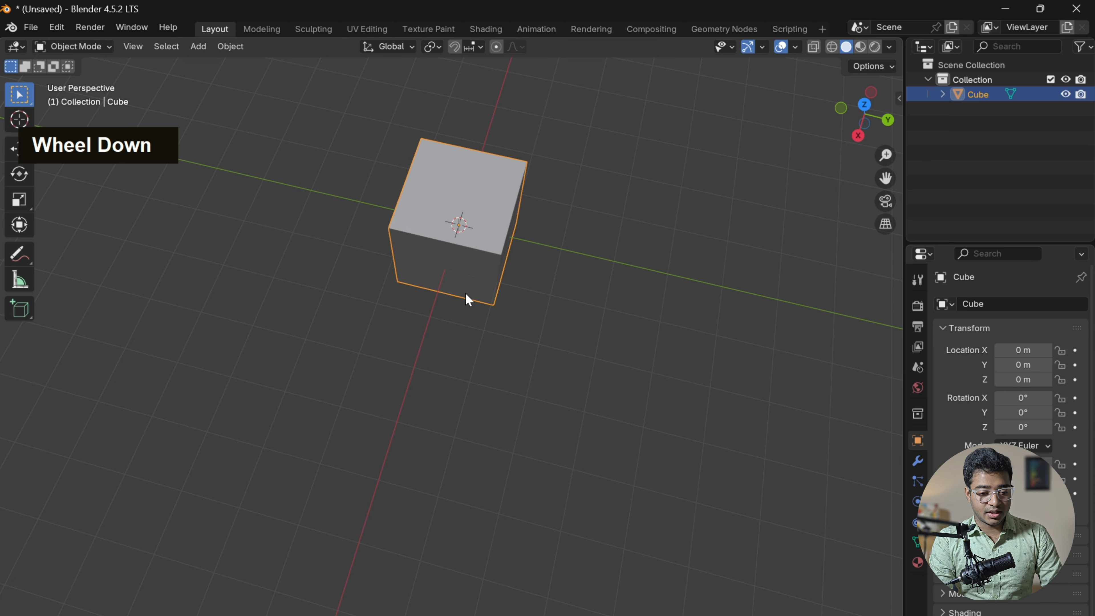
mouse_move(441, 190)
alt+mouse_down()
mouse_move(486, 213)
mouse_move(449, 184)
alt+mouse_up()
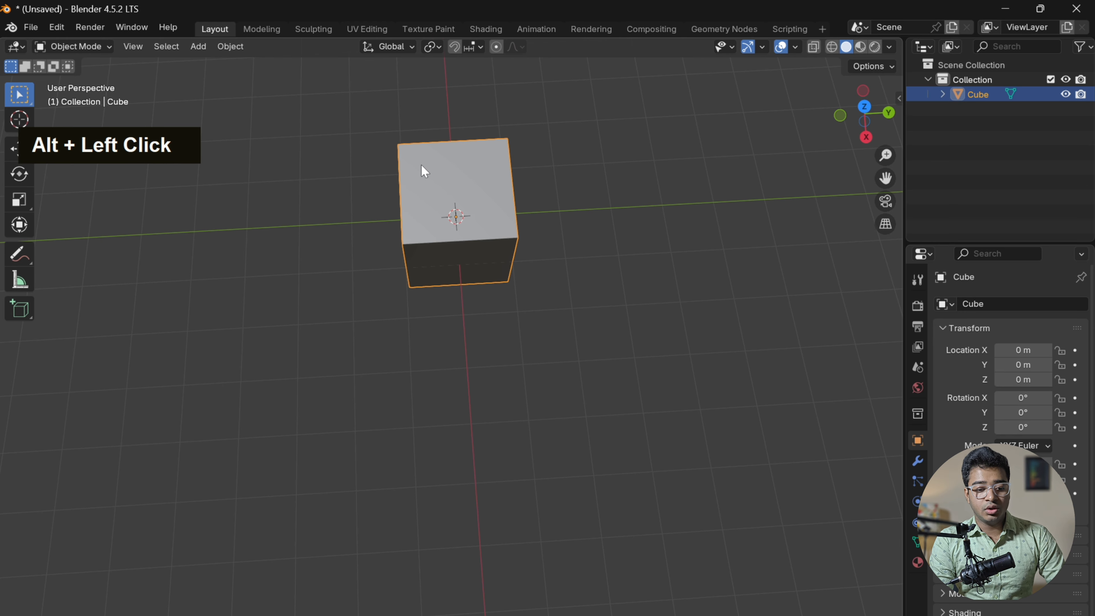
key(s)
key(y)
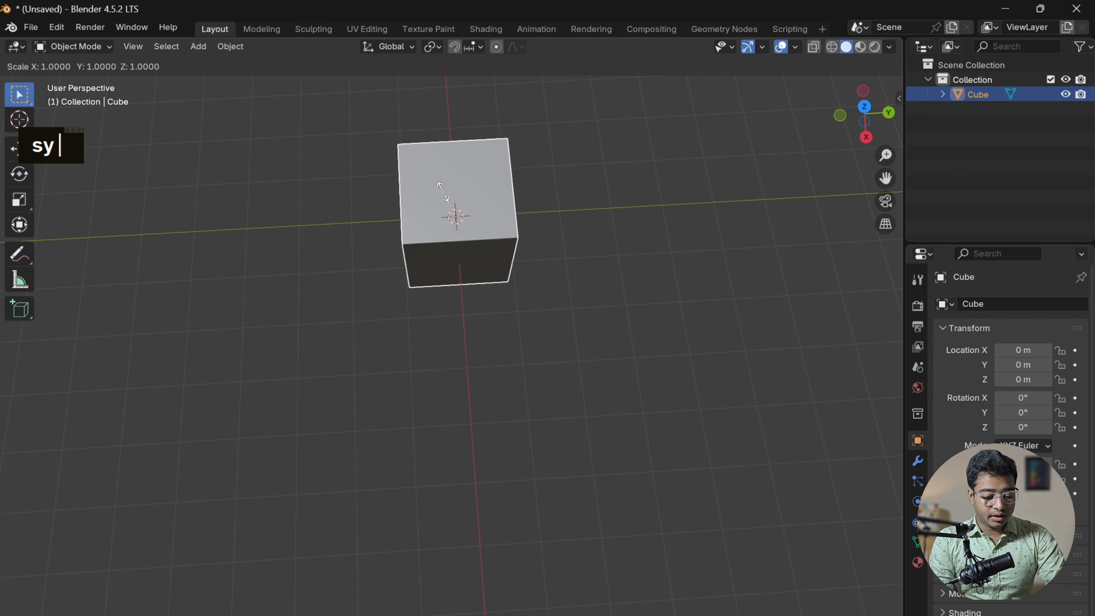
click(565, 220)
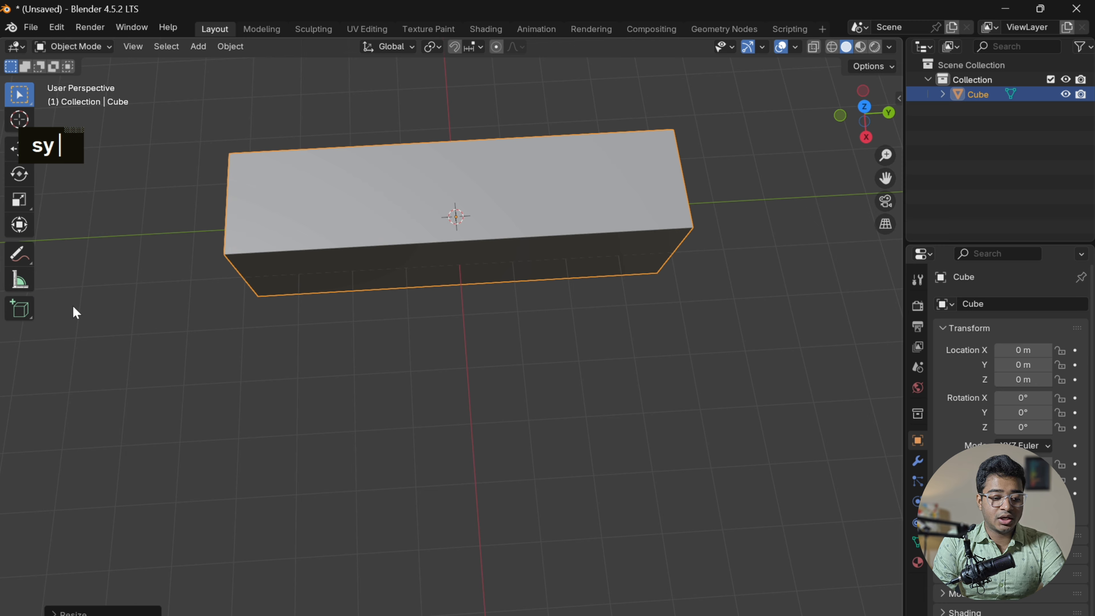
- Measure the long back edge and the short side edge of the block's upper face with the Measure tool
click(20, 279)
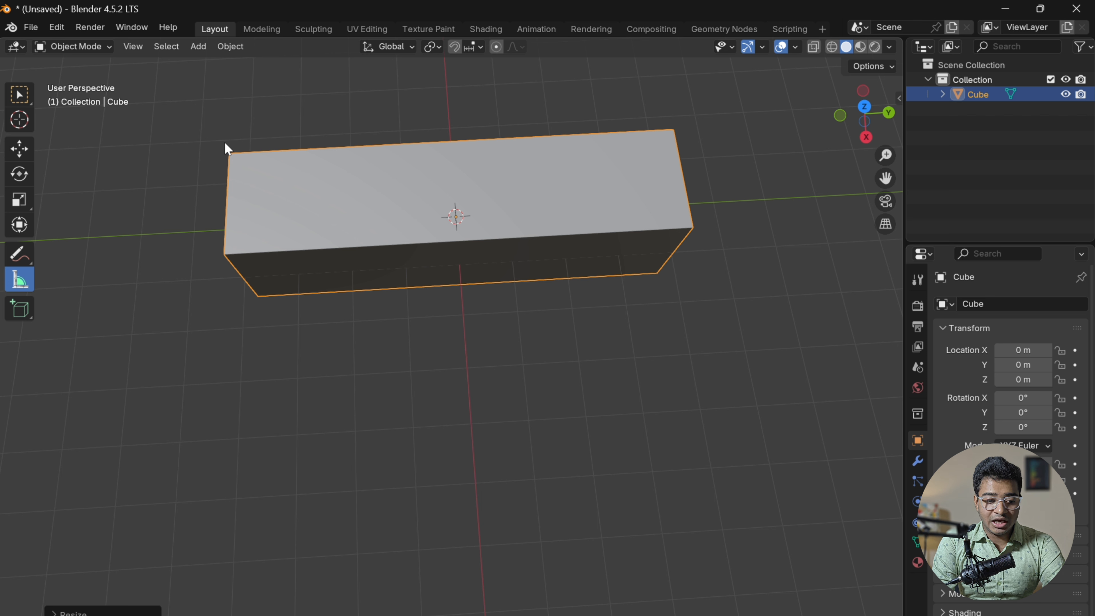
drag(225, 143, 669, 120)
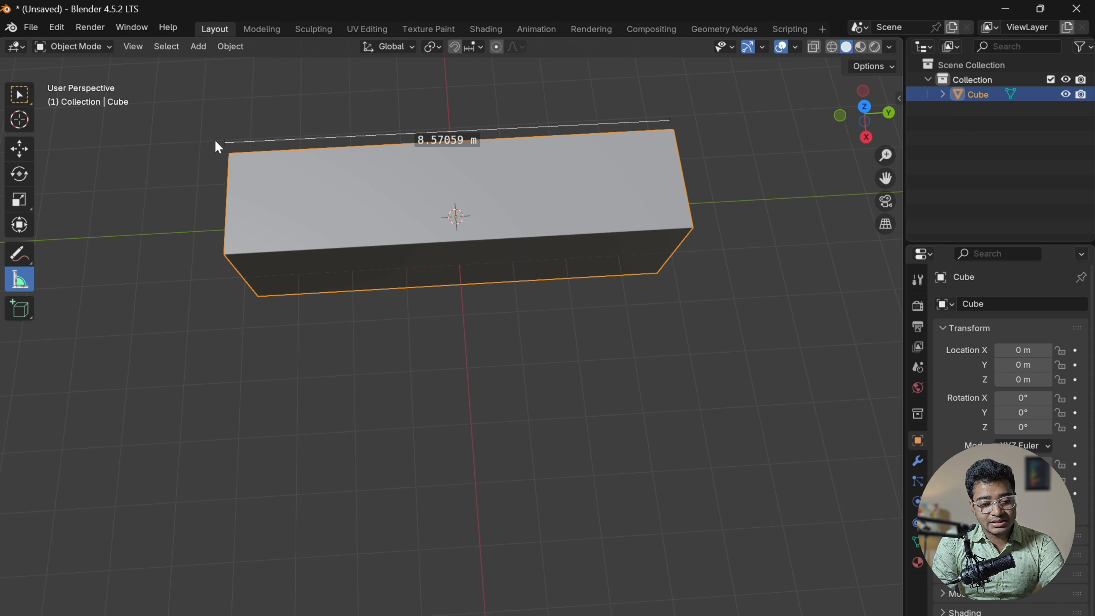
drag(216, 146, 212, 257)
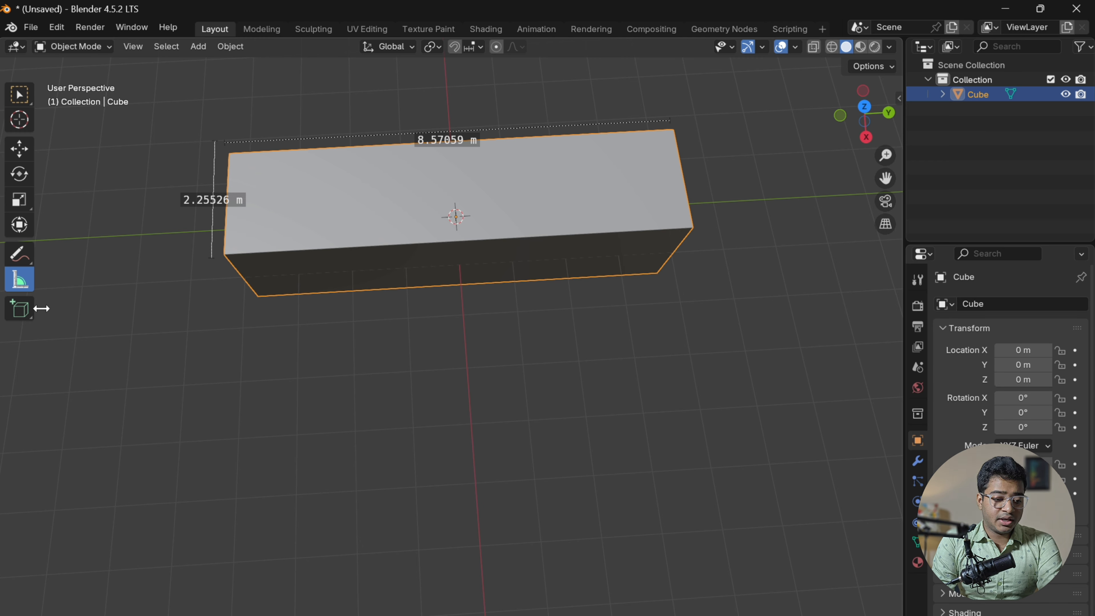
- Draw a tall cone in front of the block with the Add Cone tool, centred at about X 4.3, Y -3.3, Z 2.8 m, and return to Select Box
click(29, 319)
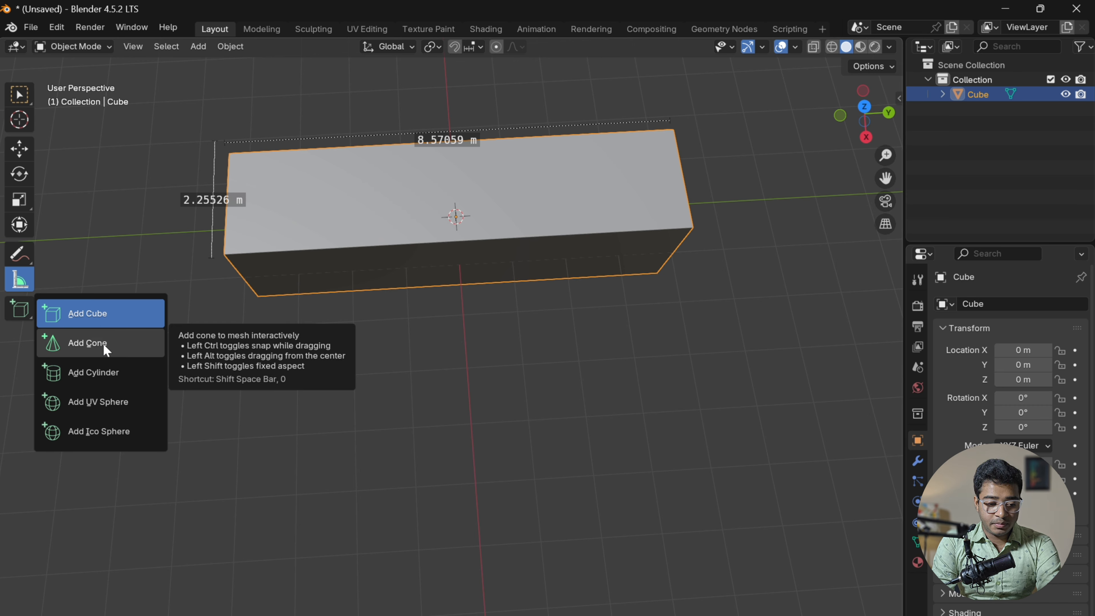
click(107, 351)
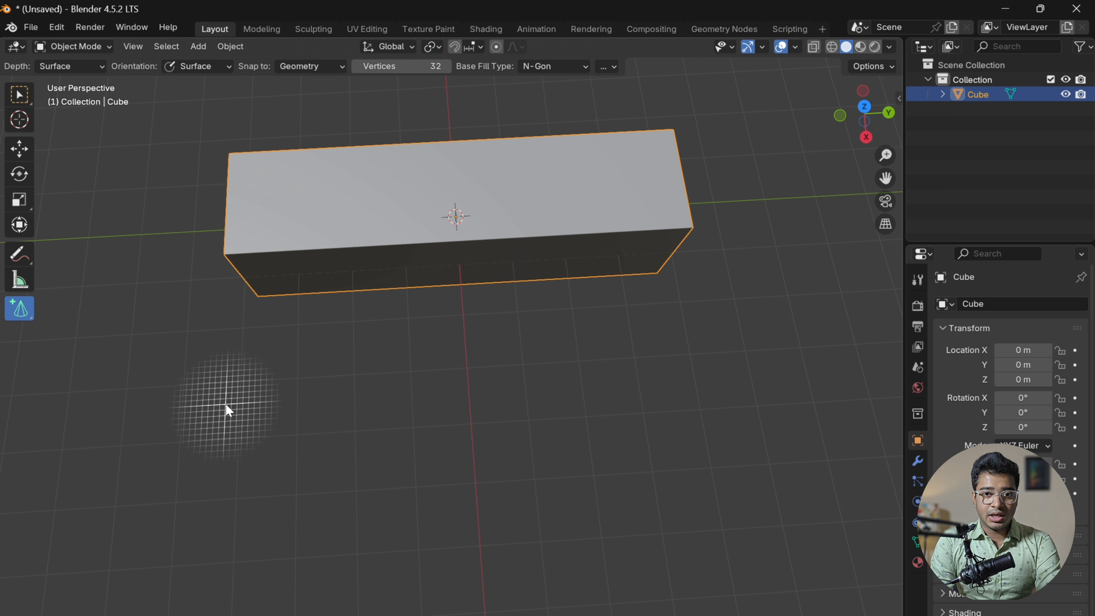
drag(227, 405, 334, 508)
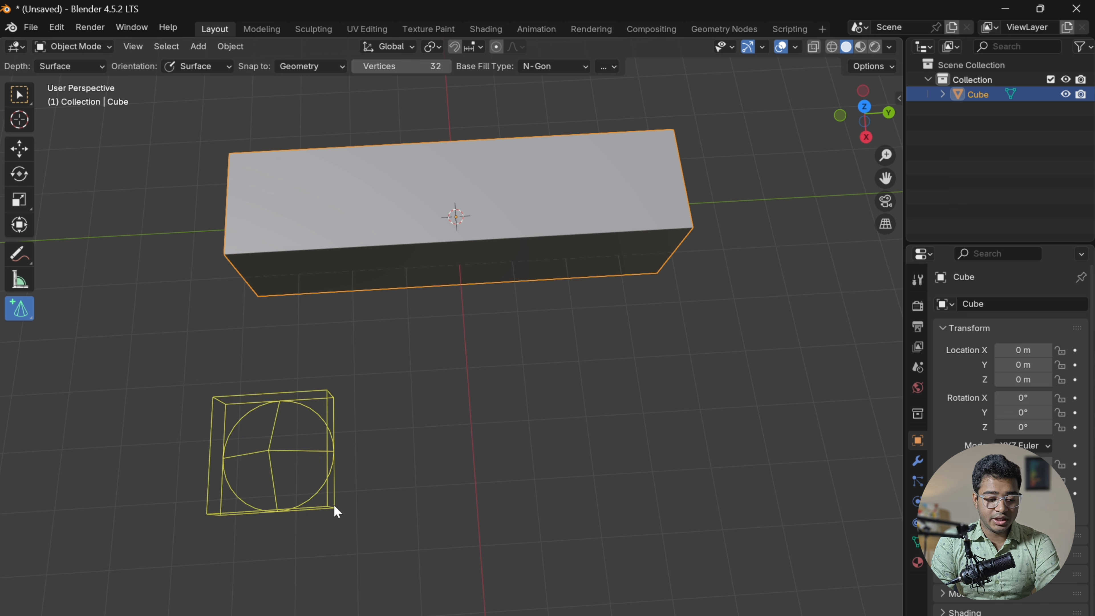
click(307, 481)
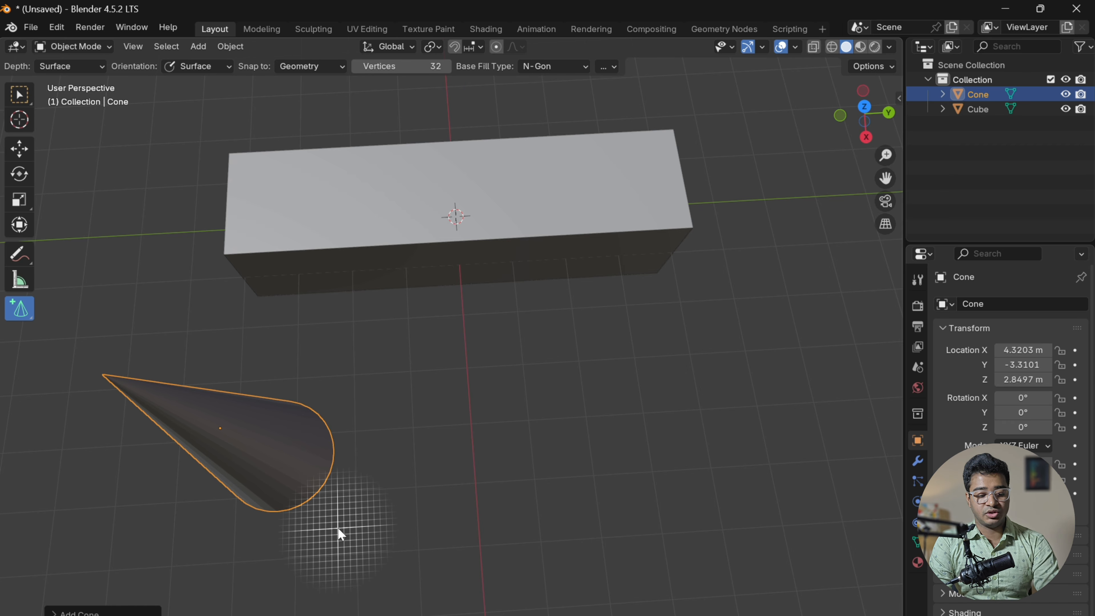
alt+drag(338, 527, 332, 429)
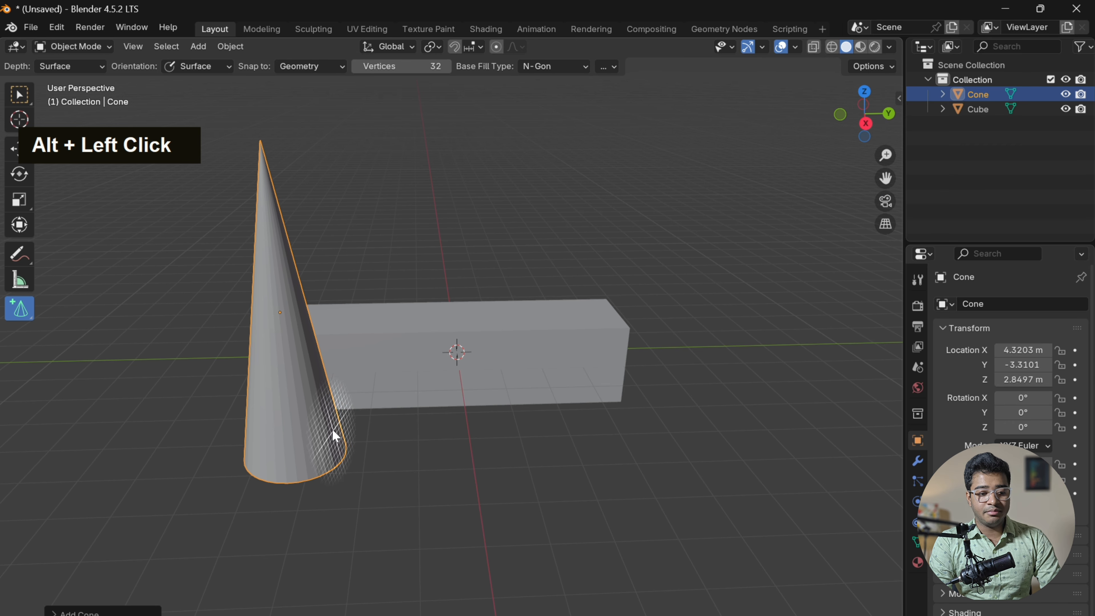
click(26, 92)
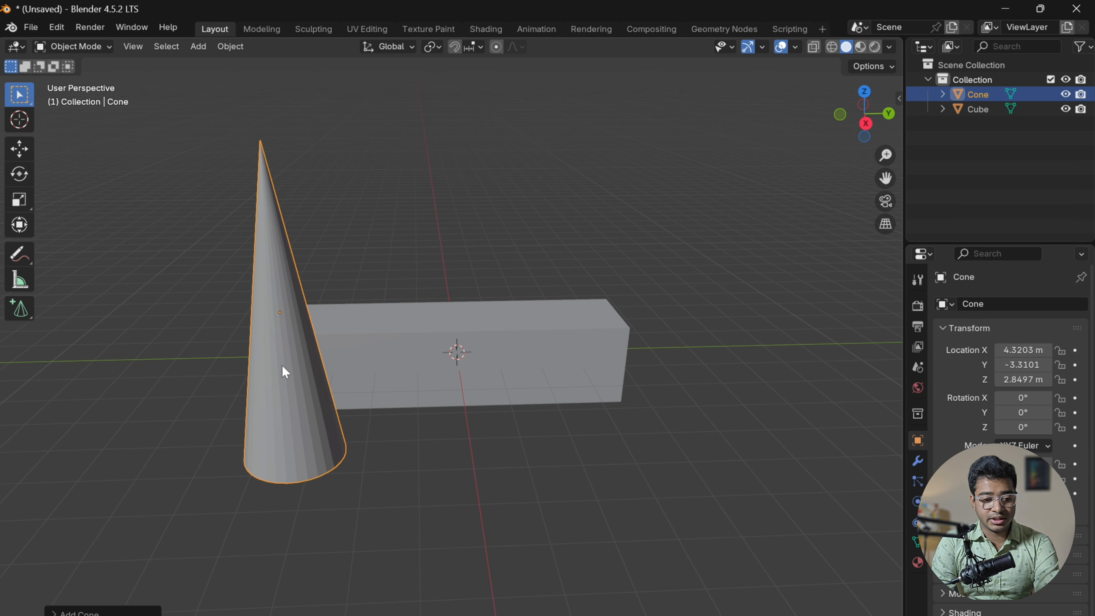
- Add a mesh cylinder at the 3D cursor, inside the block at the world origin
scroll(282, 366, down, 4)
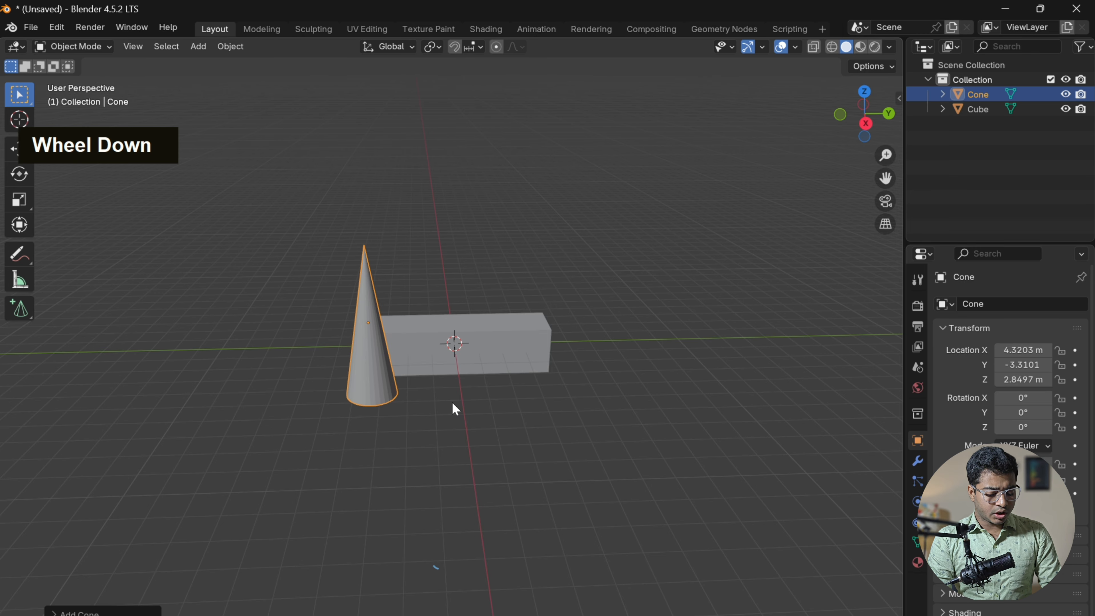
alt+shift+drag(456, 409, 433, 457)
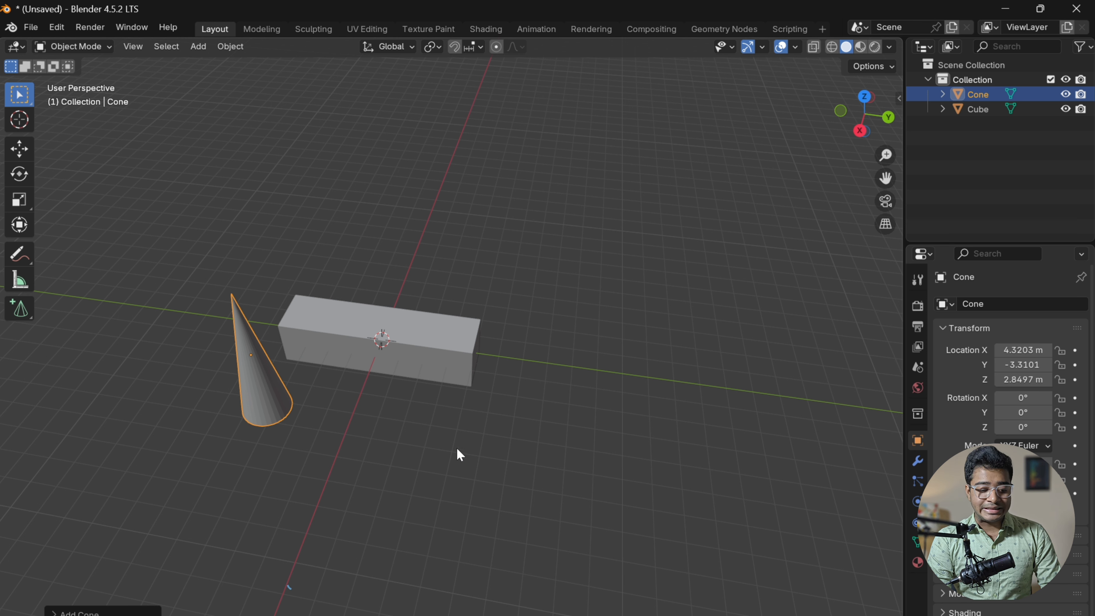
alt+shift+drag(460, 444, 340, 453)
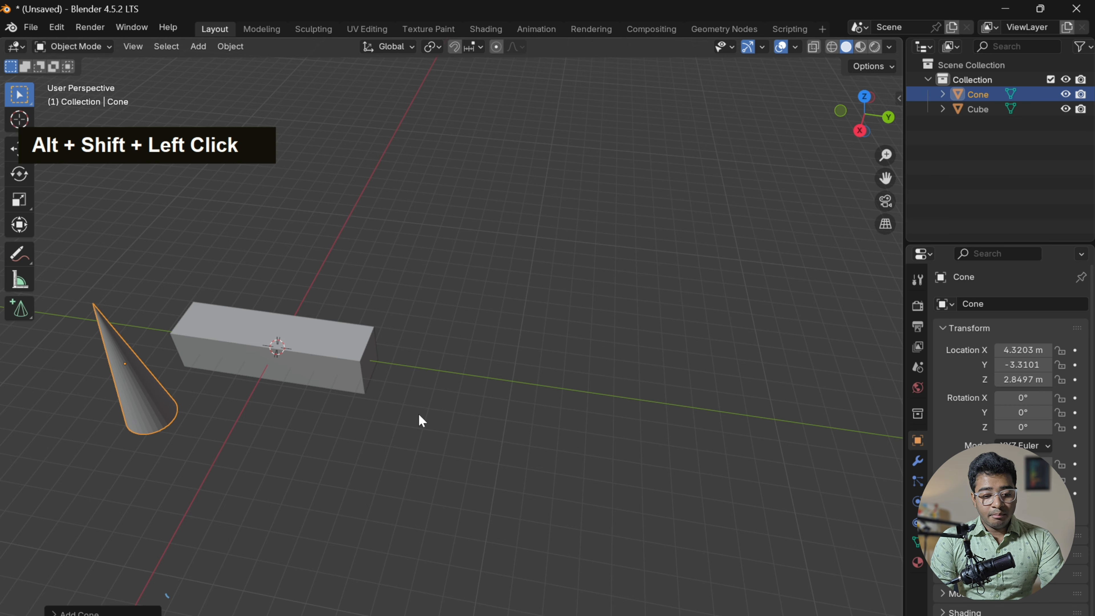
click(198, 46)
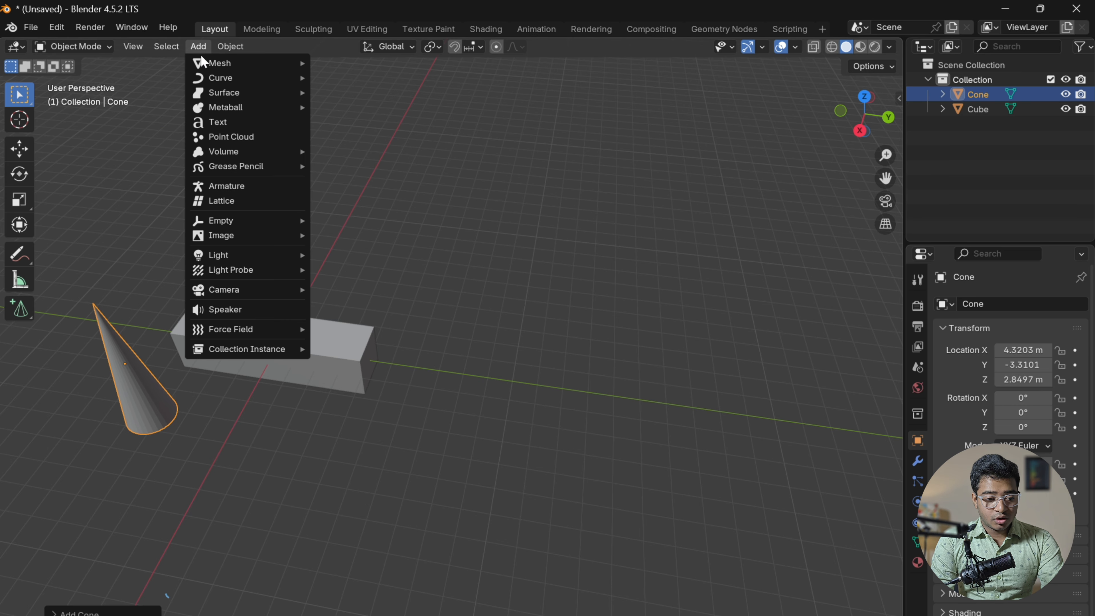
mouse_move(215, 64)
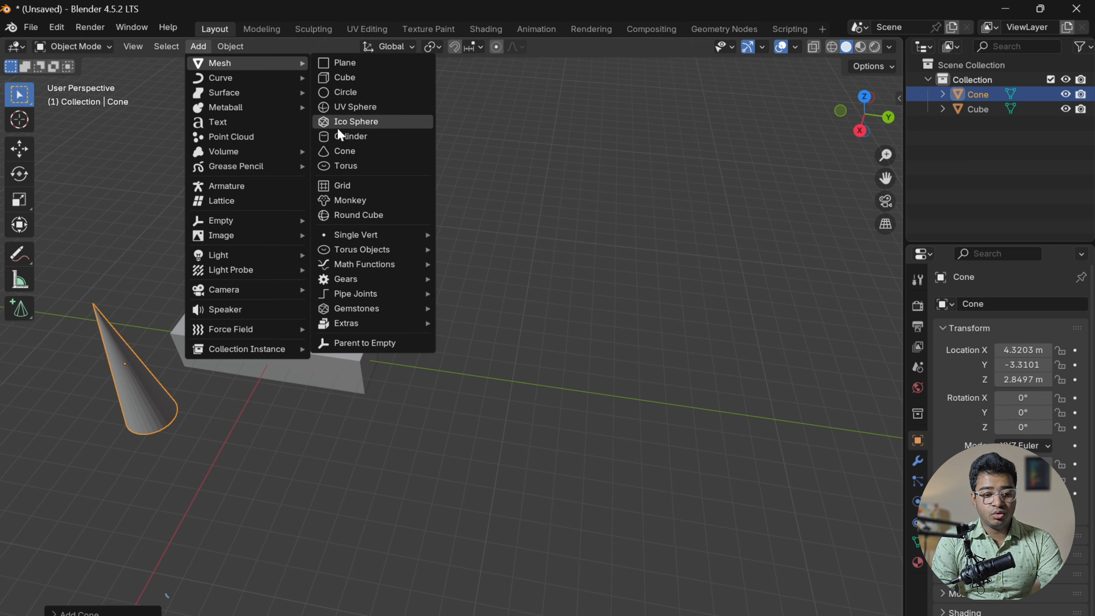
click(341, 137)
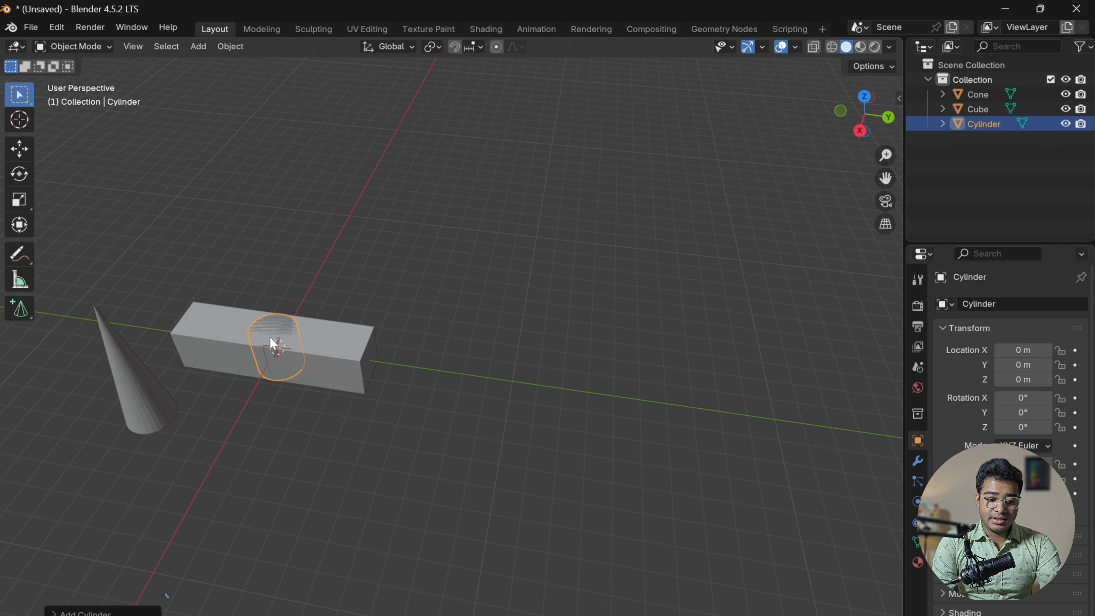
- Add a mesh cone at the world origin inside the block and deselect it
click(199, 46)
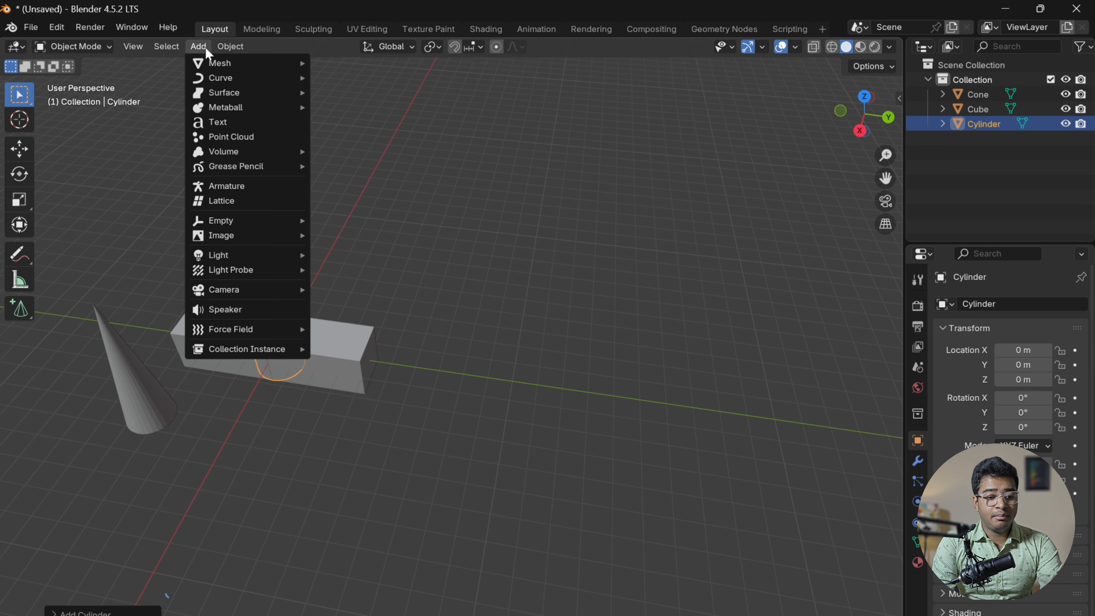
mouse_move(219, 61)
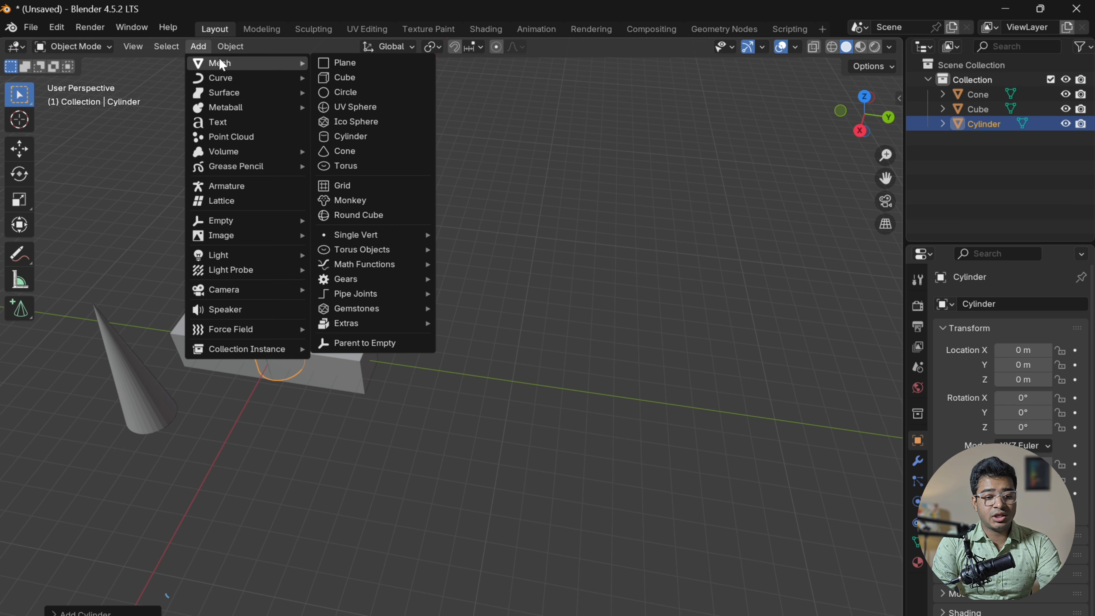
click(340, 149)
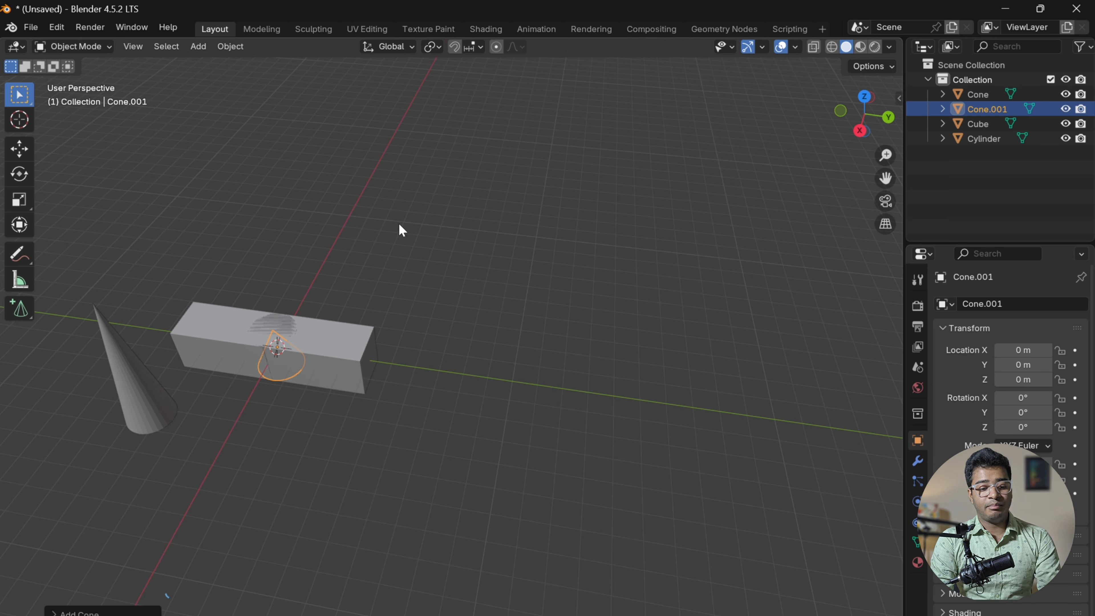
click(493, 163)
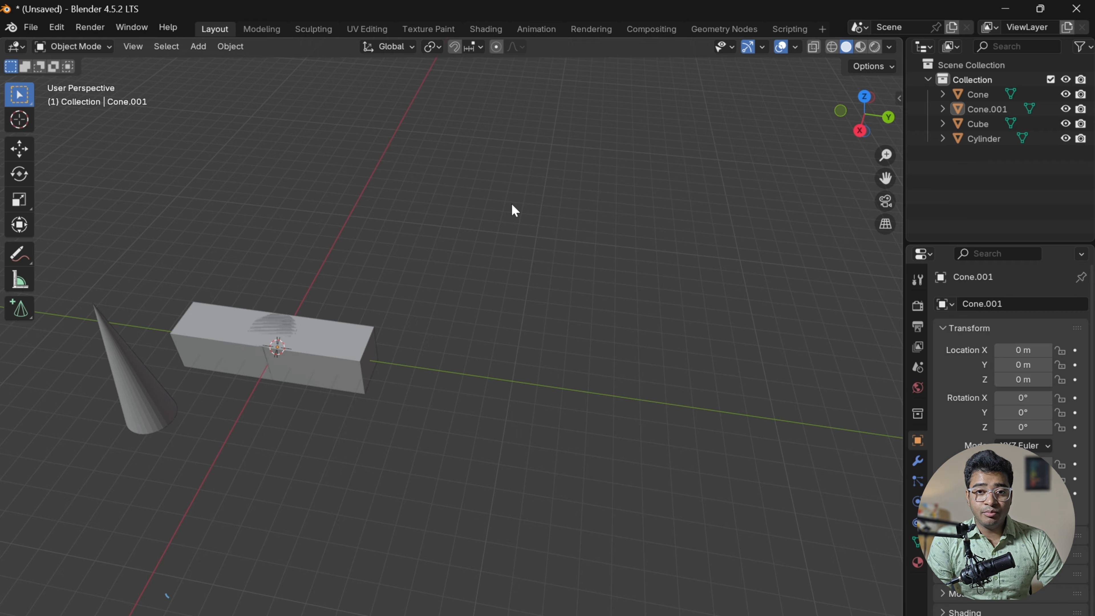
- Place the 3D cursor in the empty space far behind the block, at about X -15.6, Y 35.2, Z 8.8 m
key(shift)
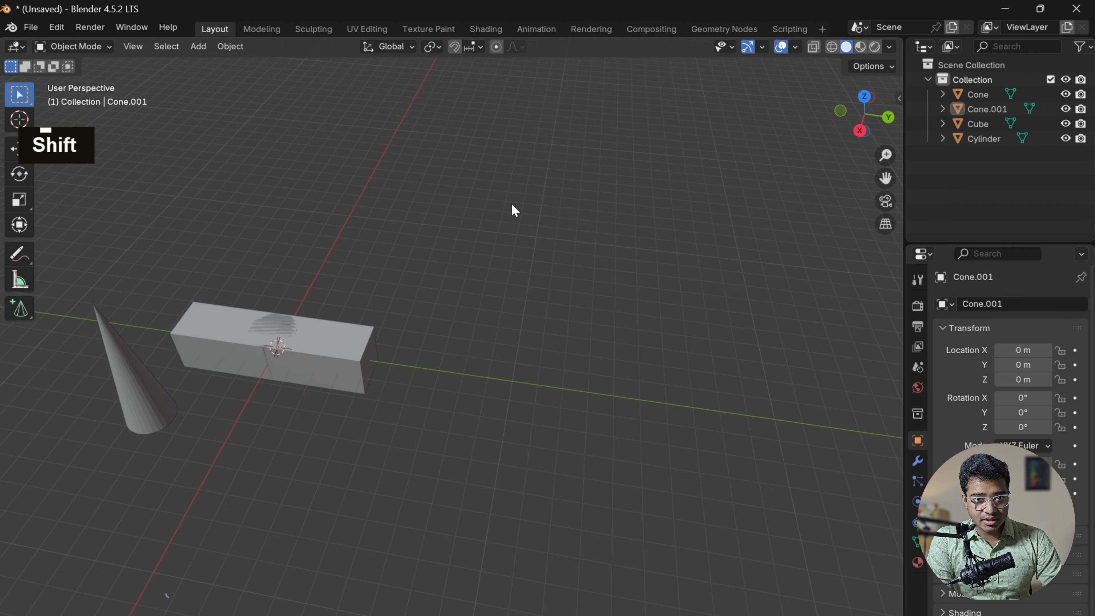
shift+right_click(512, 204)
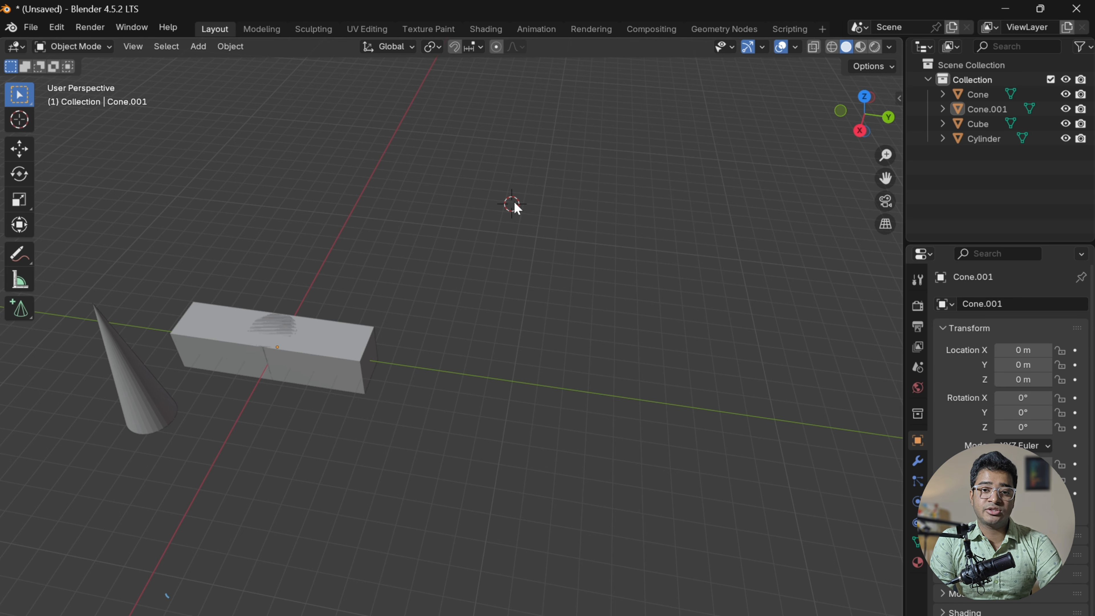
scroll(552, 248, down, 4)
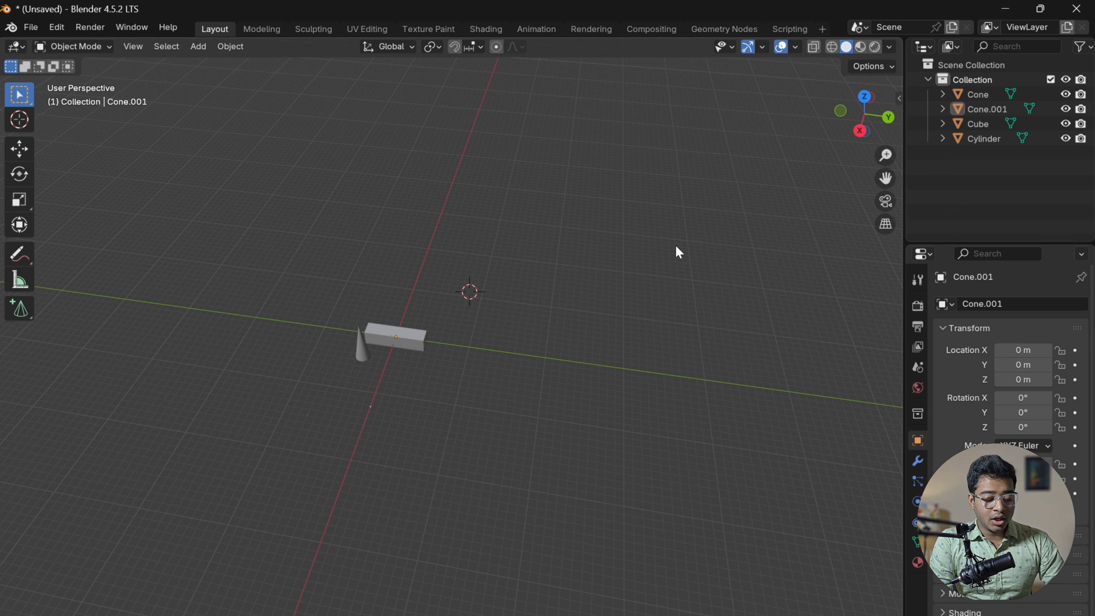
key(shift)
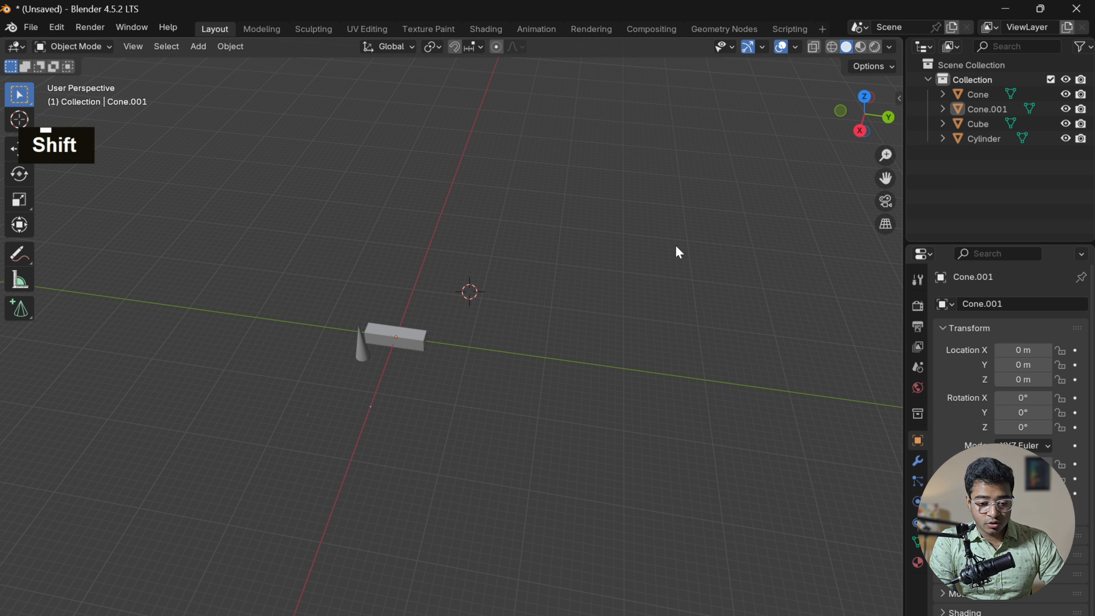
shift+right_click(676, 247)
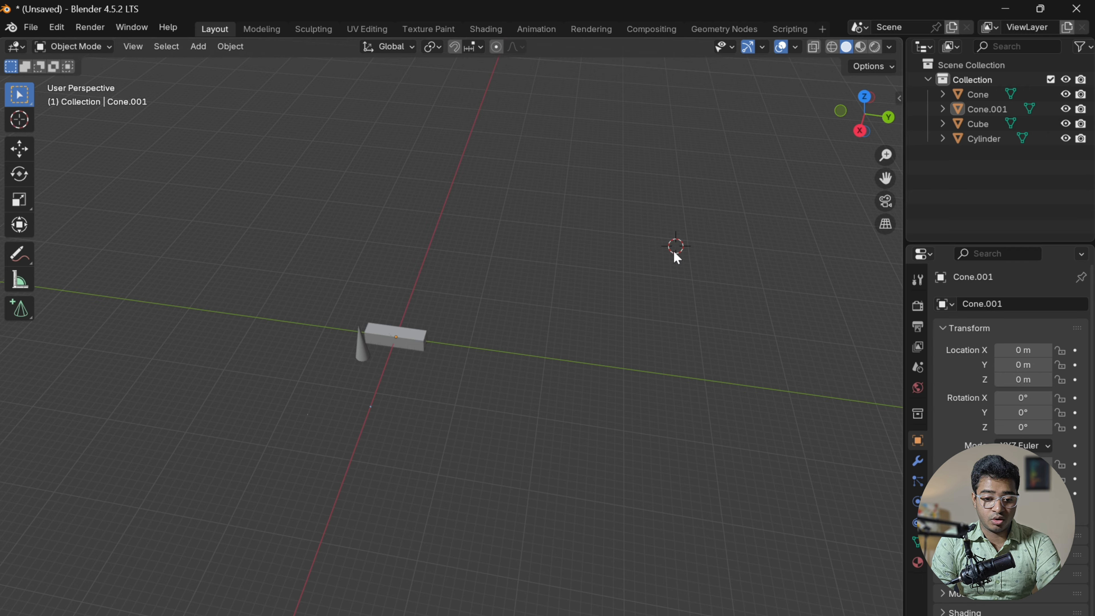
- Add a mesh cone at the relocated 3D cursor
click(198, 51)
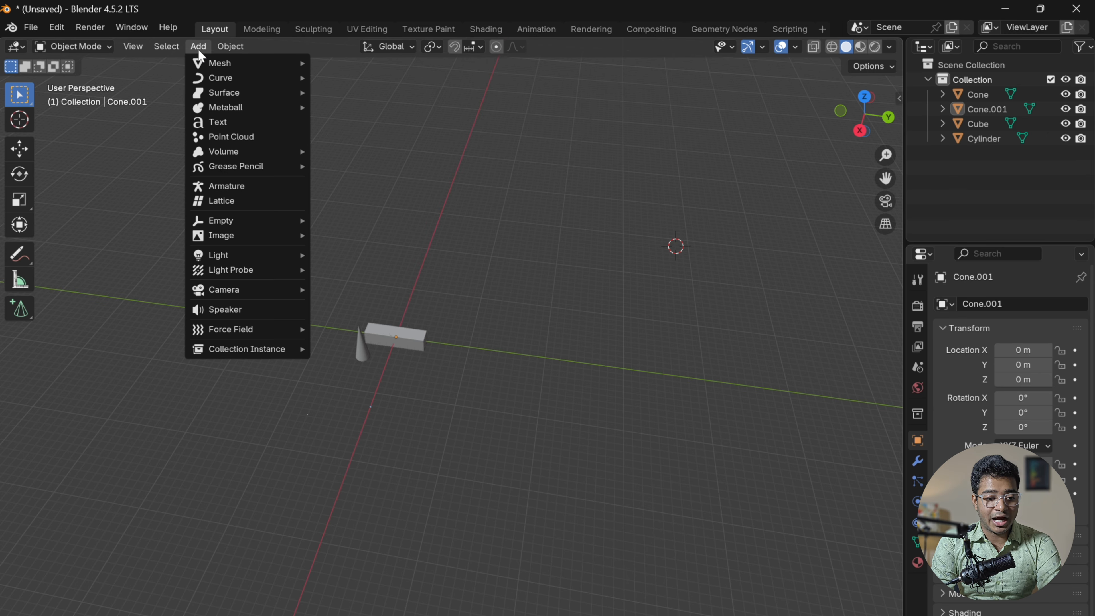
mouse_move(229, 66)
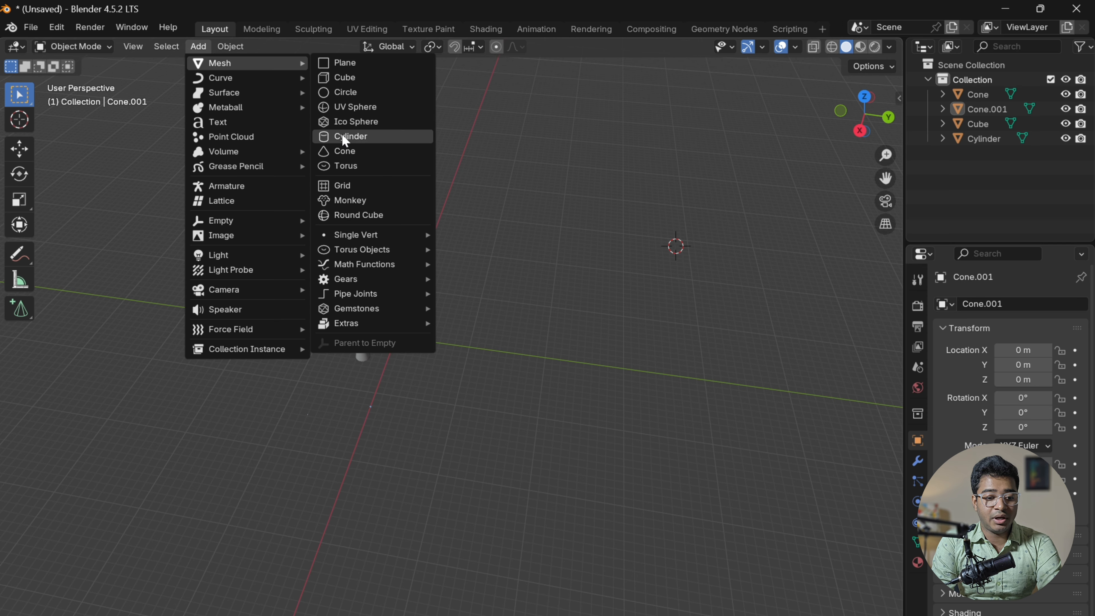
click(343, 149)
scroll(665, 303, up, 2)
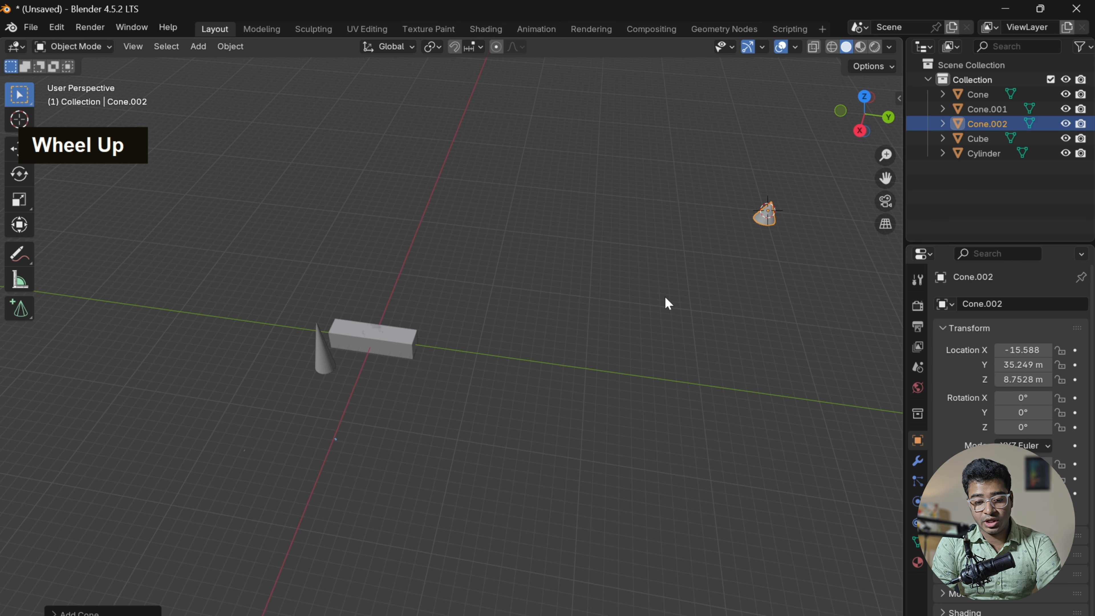
- Place the 3D cursor at about X -13.3, Y 6.4, Z 12.2 m and add a Monkey mesh there
scroll(664, 302, down, 4)
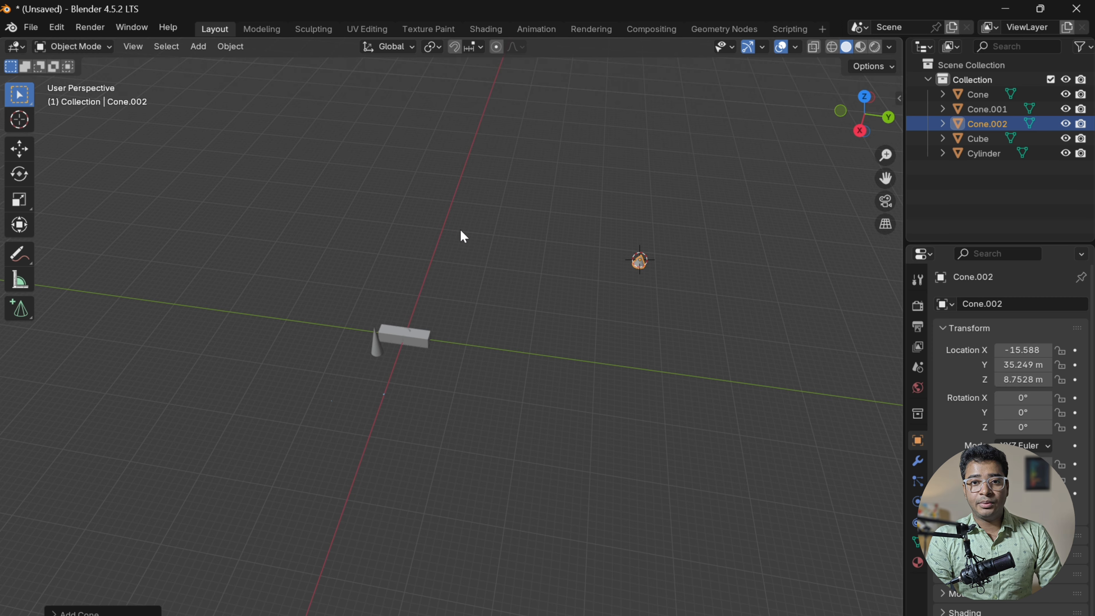
key(shift)
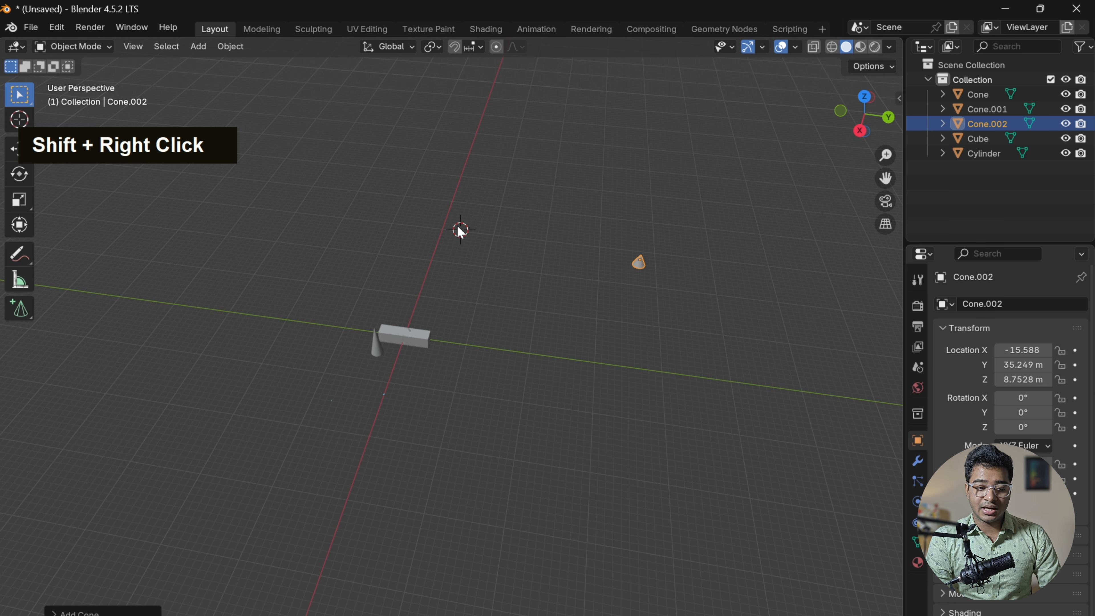
click(199, 46)
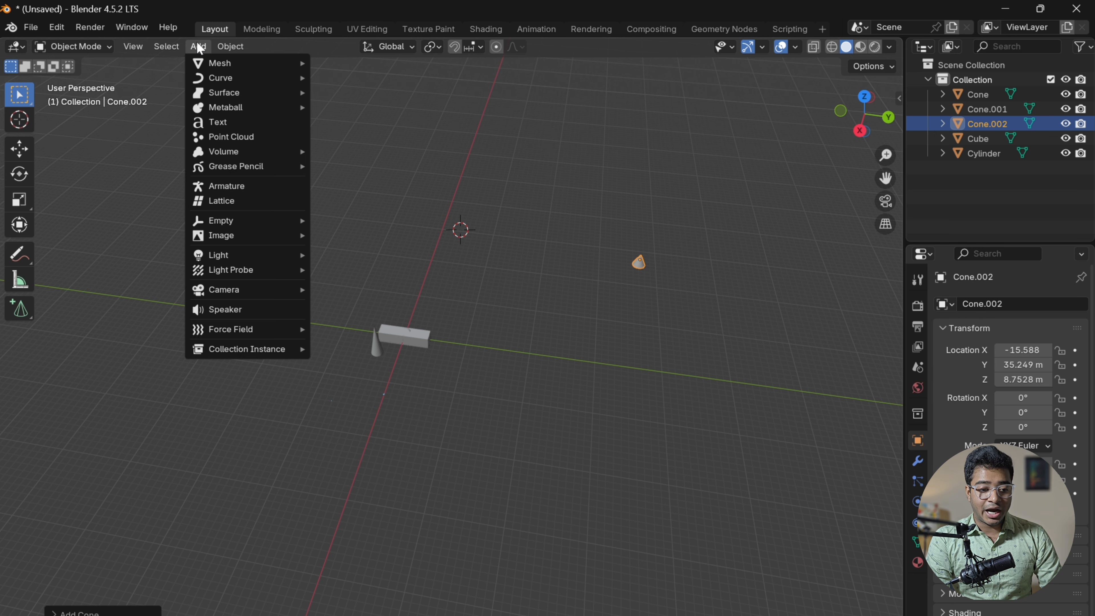
mouse_move(213, 68)
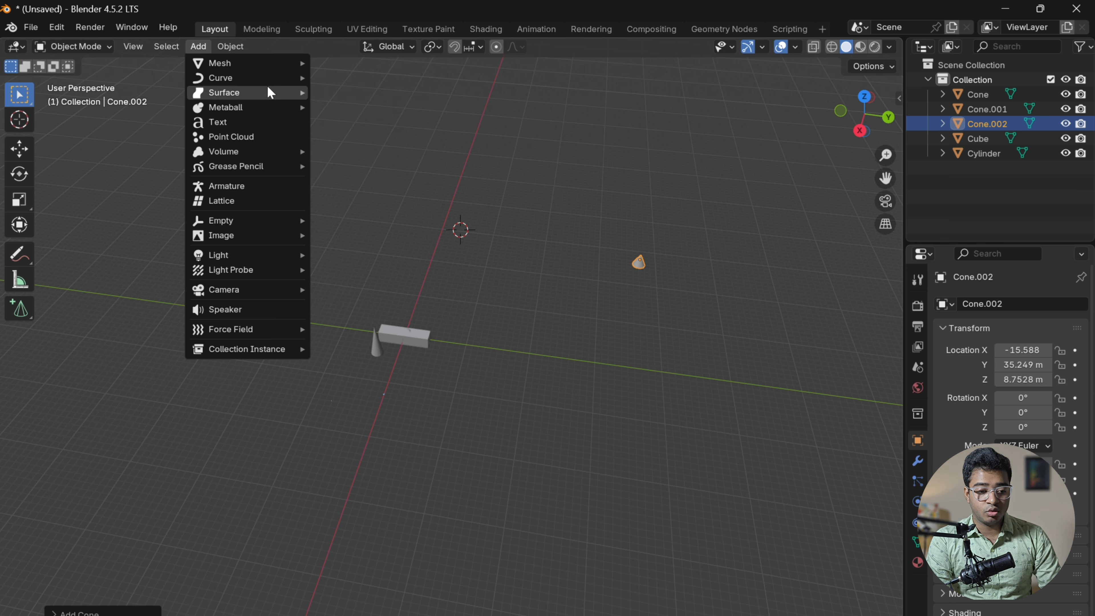
mouse_move(254, 68)
click(357, 200)
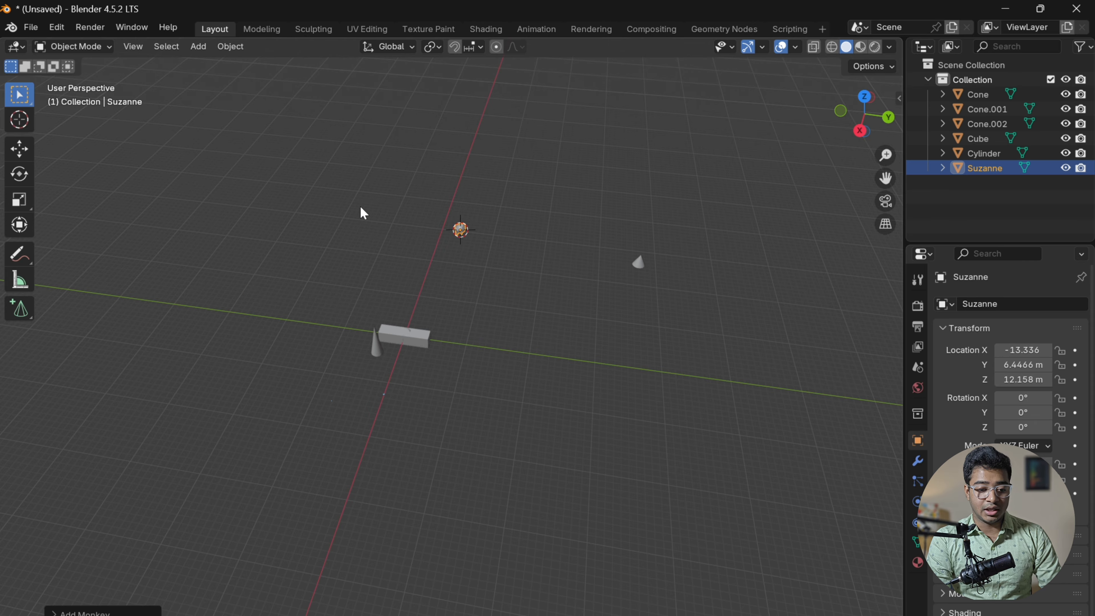
- Scale the monkey head up uniformly to about 2.47 times its size
scroll(434, 260, up, 3)
alt+shift+drag(474, 251, 492, 285)
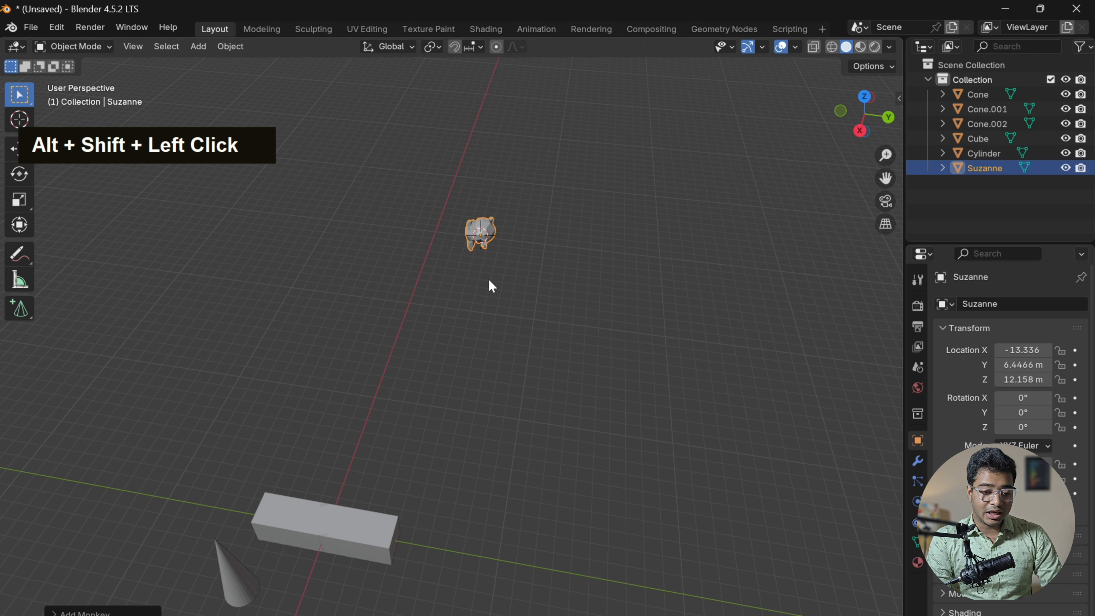
key(s)
click(571, 262)
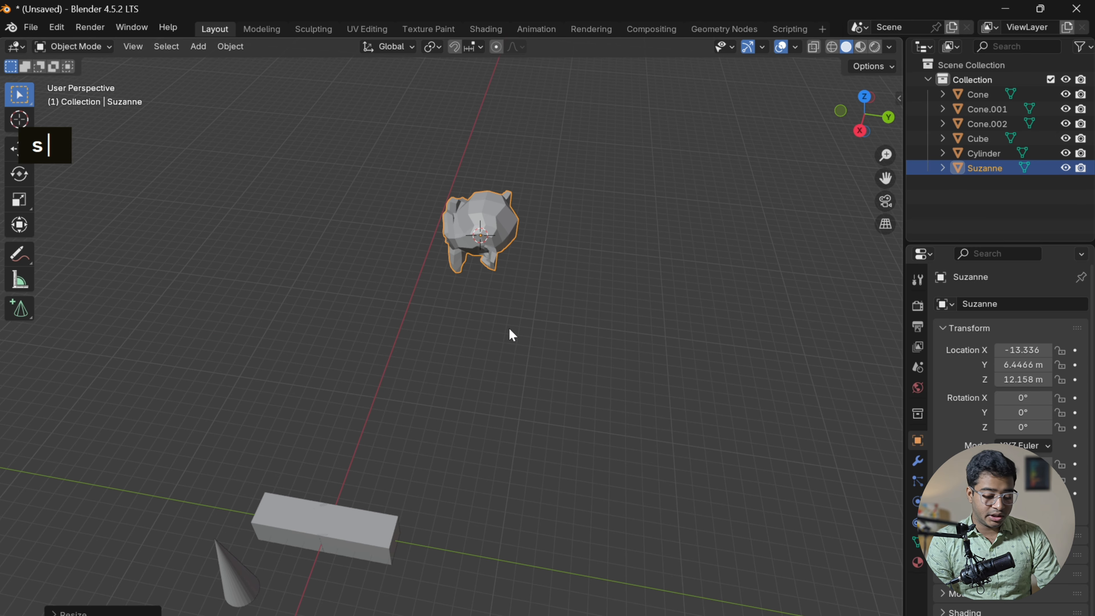
- Show the viewport sidebar with the monkey's location, rotation, scale and dimensions
scroll(509, 328, down, 3)
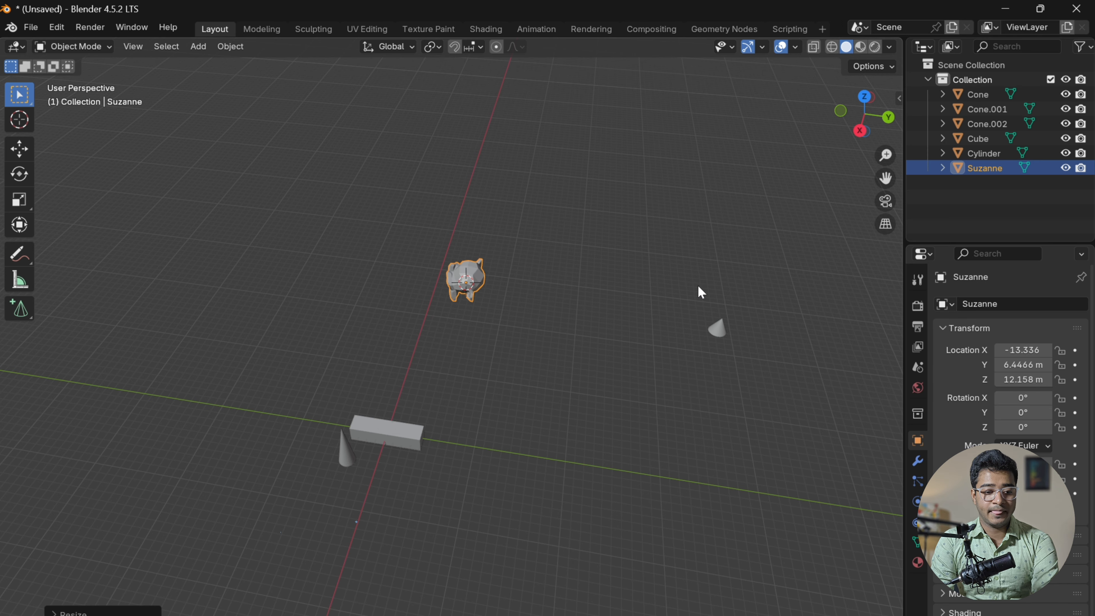
scroll(588, 320, down, 4)
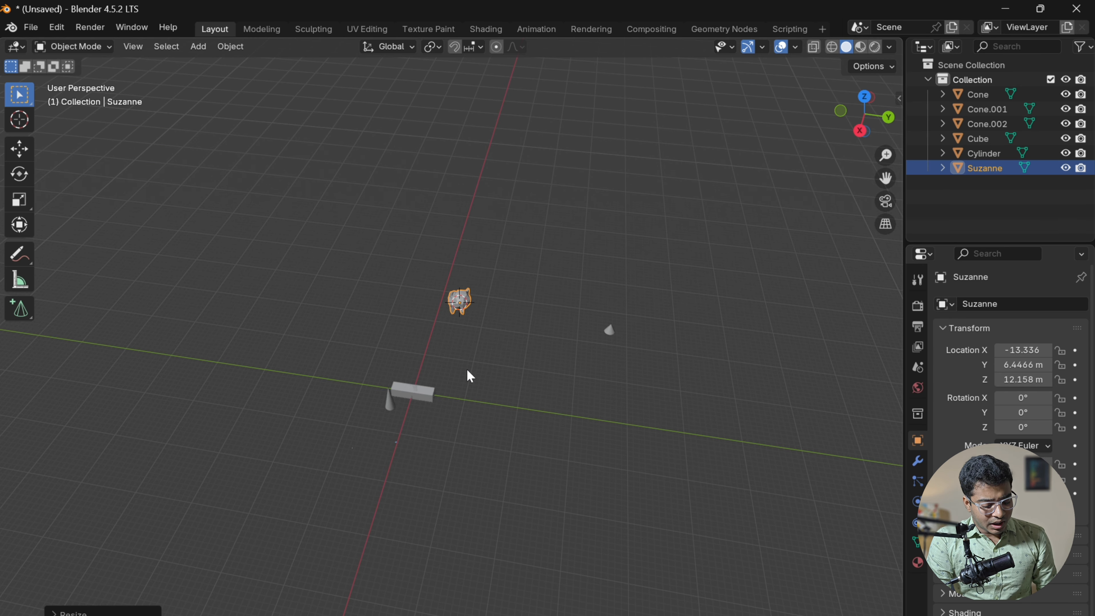
alt+drag(489, 391, 420, 350)
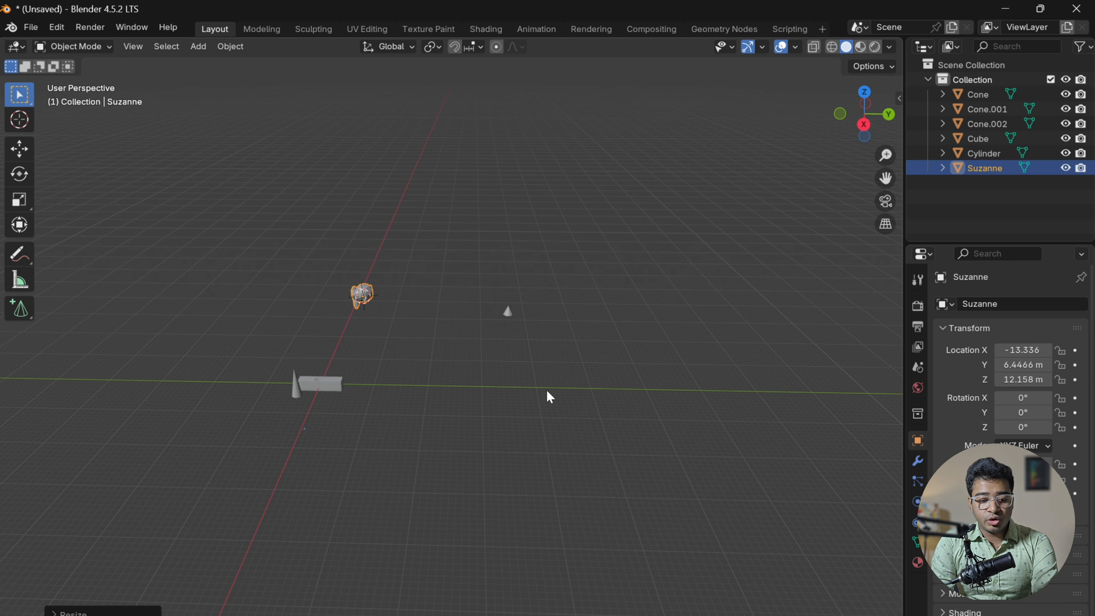
key(n)
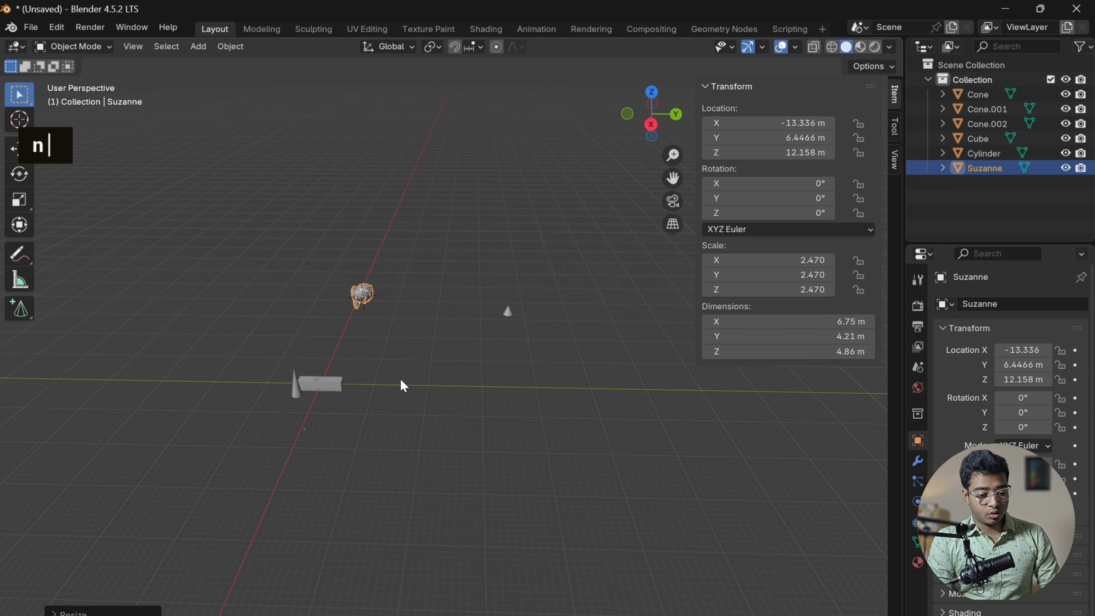
- Select every object in the scene and delete them all
scroll(399, 379, up, 3)
scroll(385, 376, down, 2)
key(a)
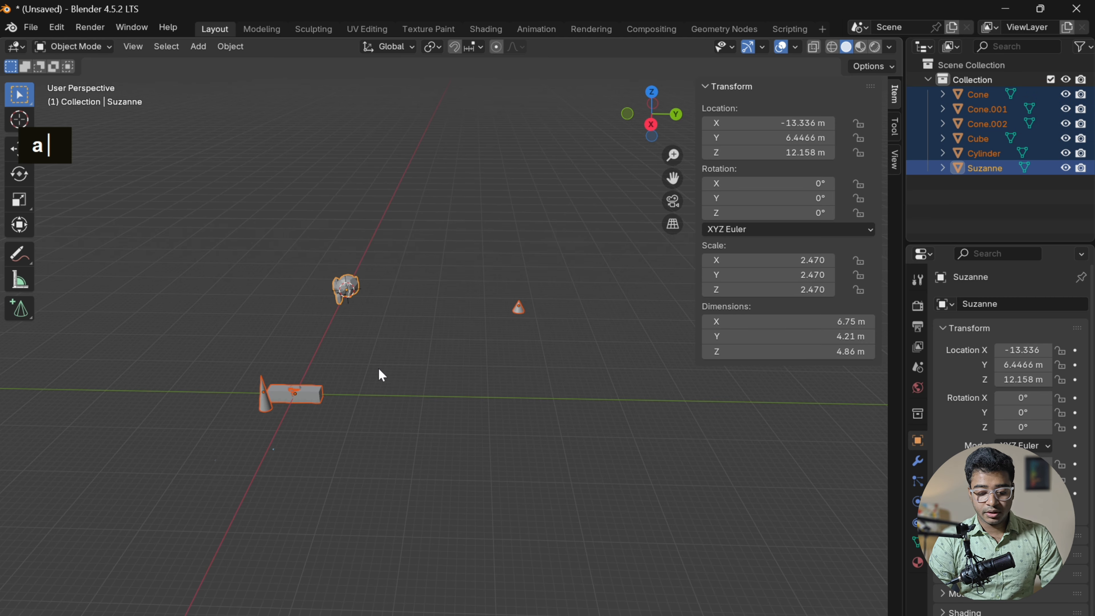
key(Delete)
- Add a mesh cube at the 3D cursor and switch the viewport to the top orthographic view
key(q)
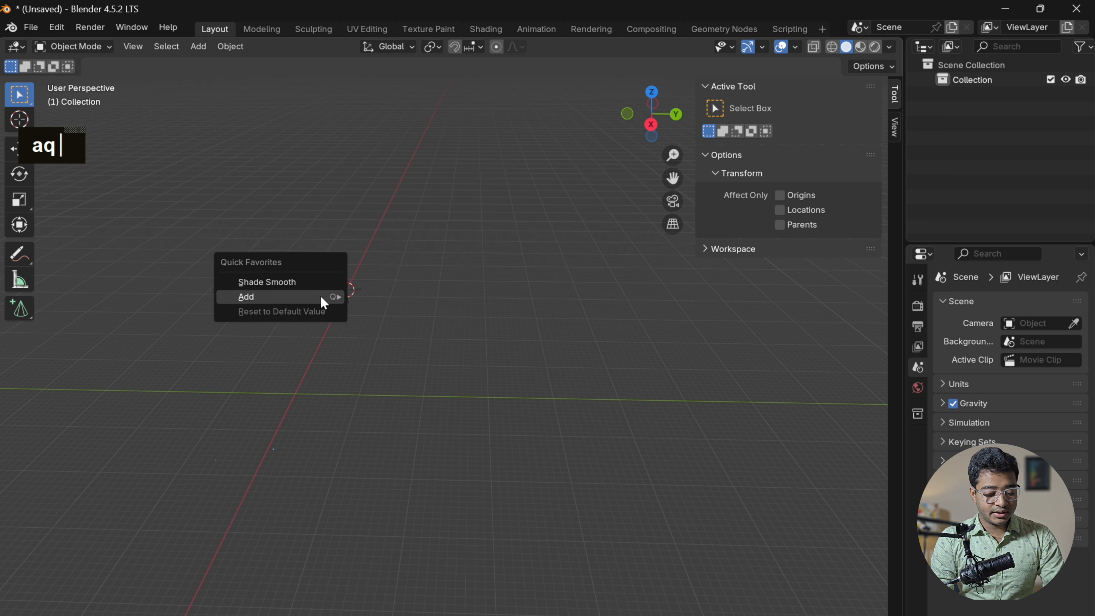
mouse_move(320, 297)
mouse_move(415, 299)
click(508, 311)
scroll(435, 356, up, 2)
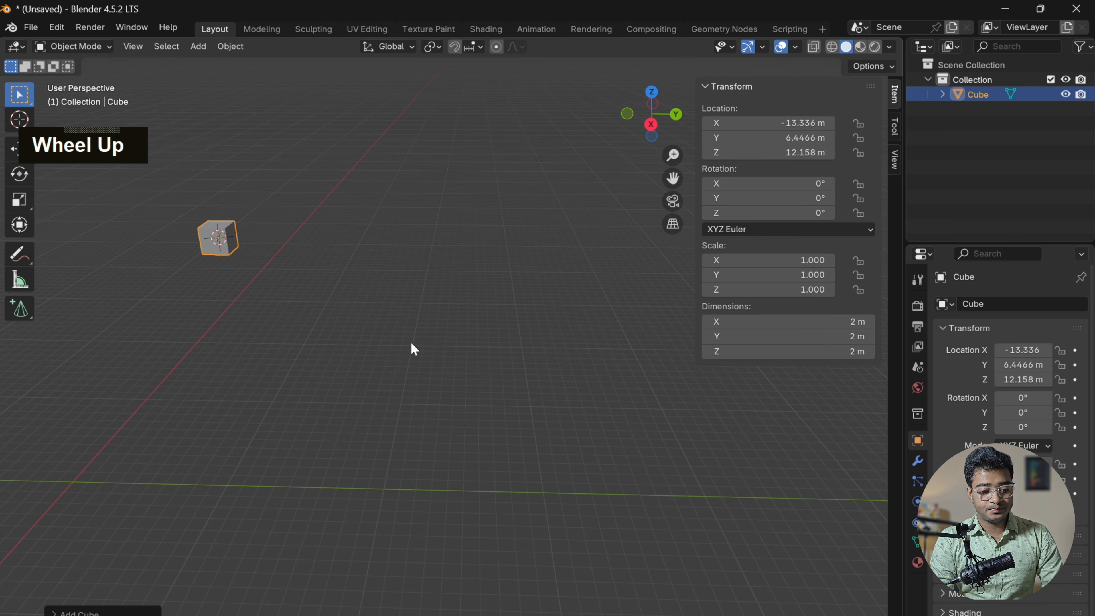
scroll(390, 328, down, 3)
key(KP_7)
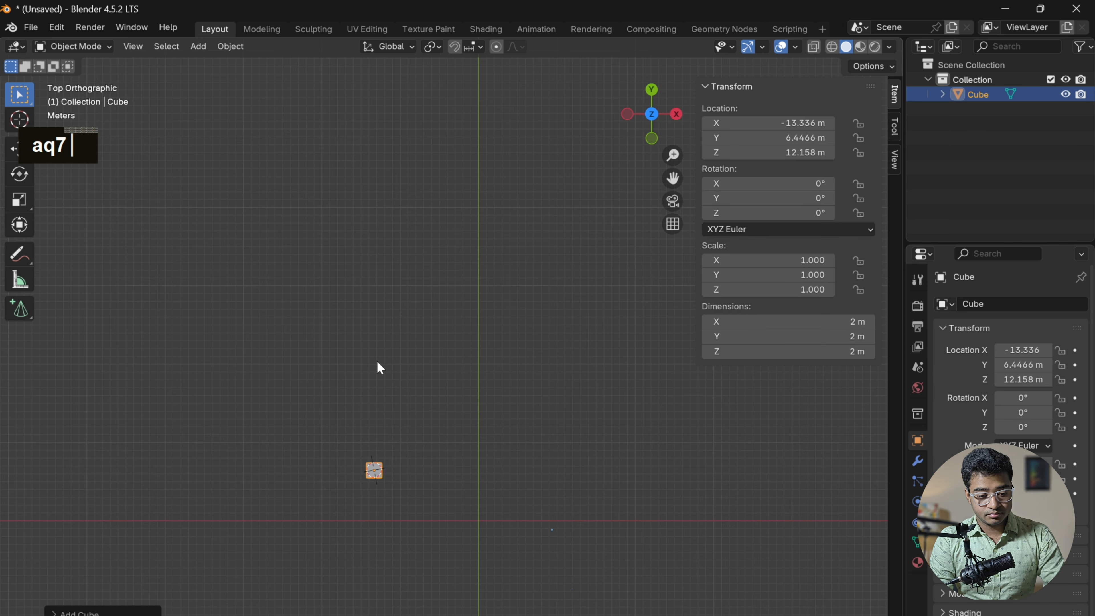
key(h)
right_click(422, 500)
key(g)
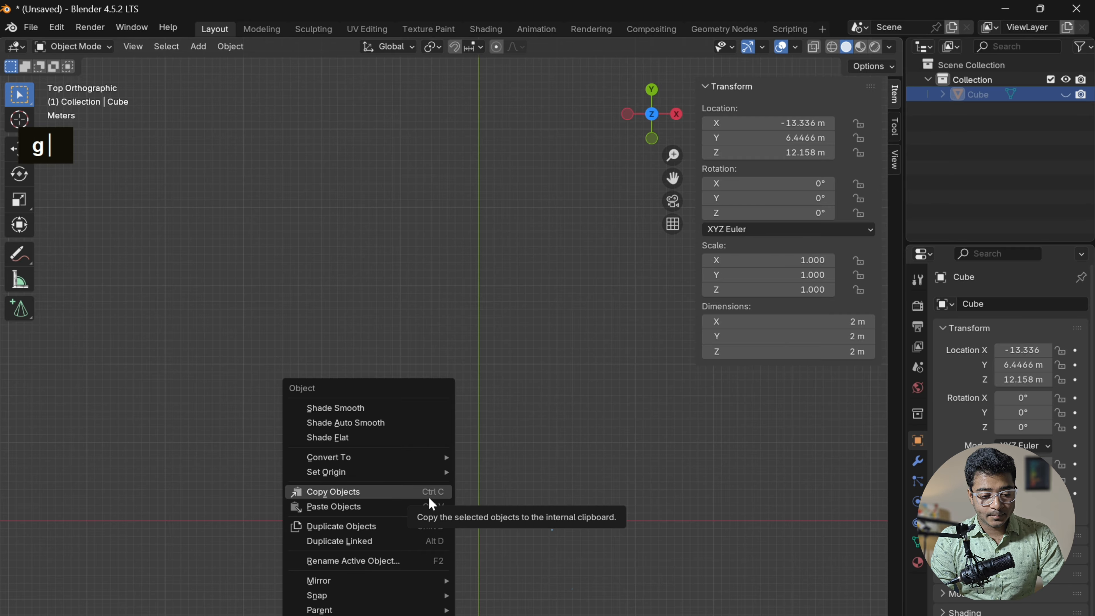
scroll(409, 510, down, 2)
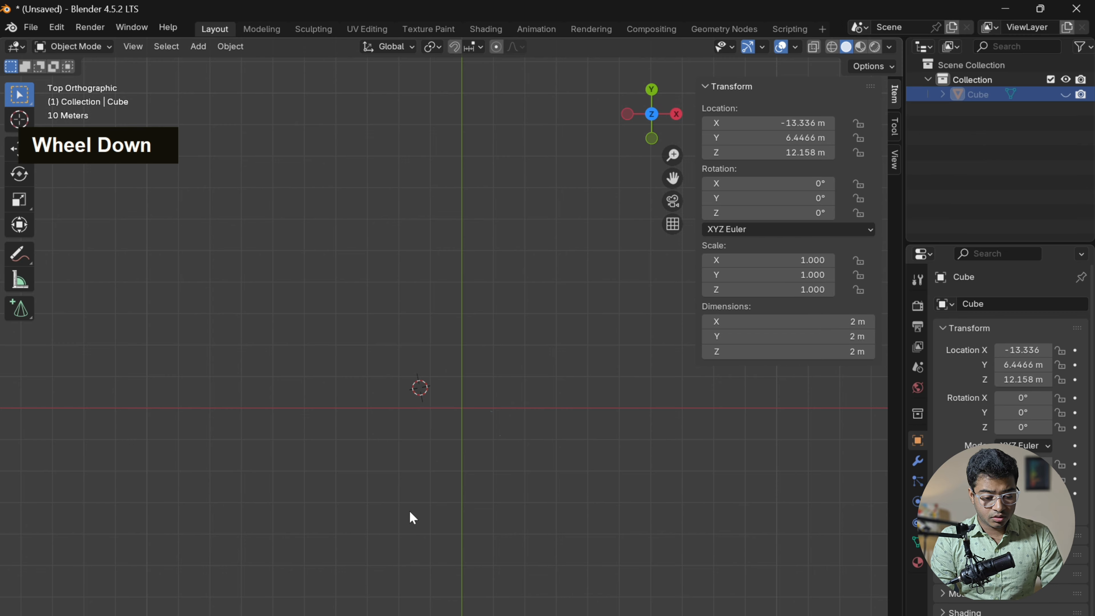
key(alt+h)
- Move the cube in the top view near the world origin, to about X 0.05 m, Y 0.48 m
key(g)
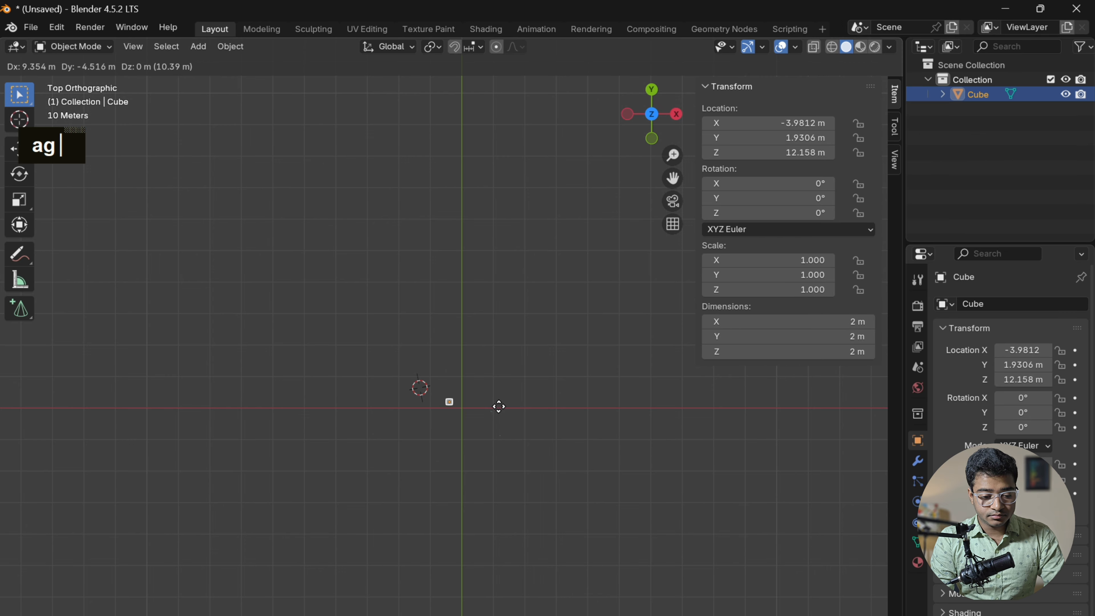
click(508, 409)
scroll(492, 464, up, 5)
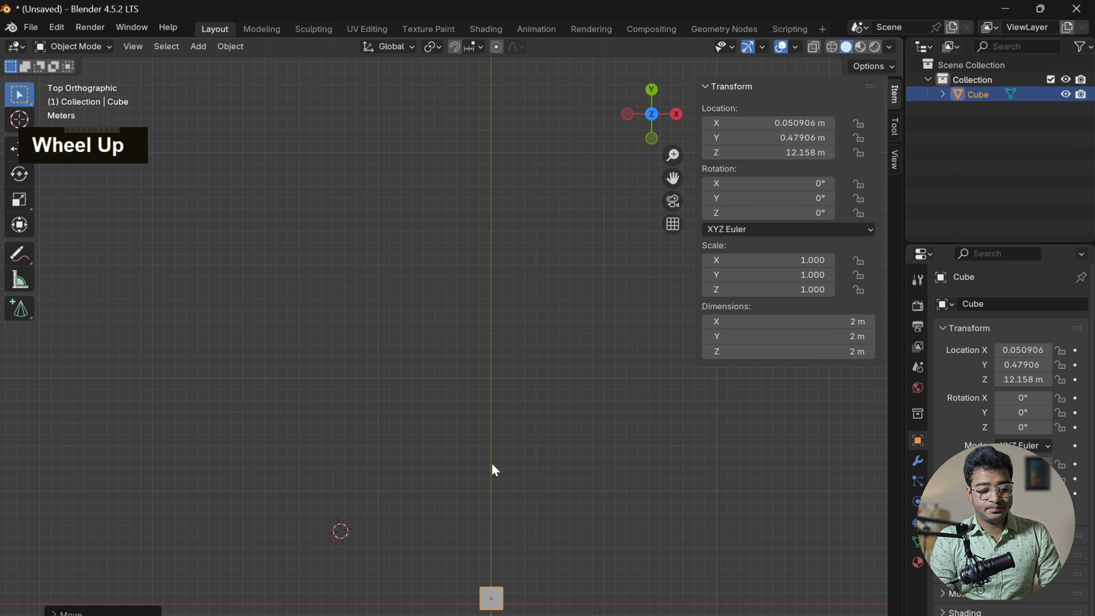
- Lower the cube along the Z axis onto the grid floor, to about Z 0.98 m
alt+shift+drag(494, 469, 363, 208)
scroll(391, 356, up, 5)
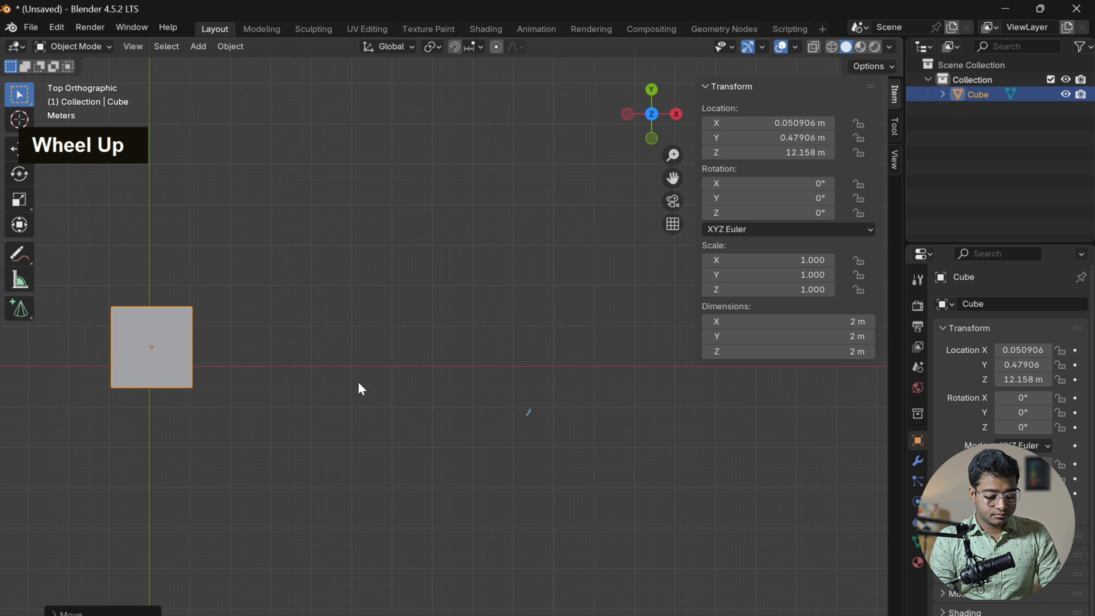
alt+shift+drag(359, 386, 518, 436)
scroll(445, 464, up, 4)
alt+shift+drag(376, 474, 496, 300)
scroll(507, 327, down, 4)
scroll(507, 328, down, 2)
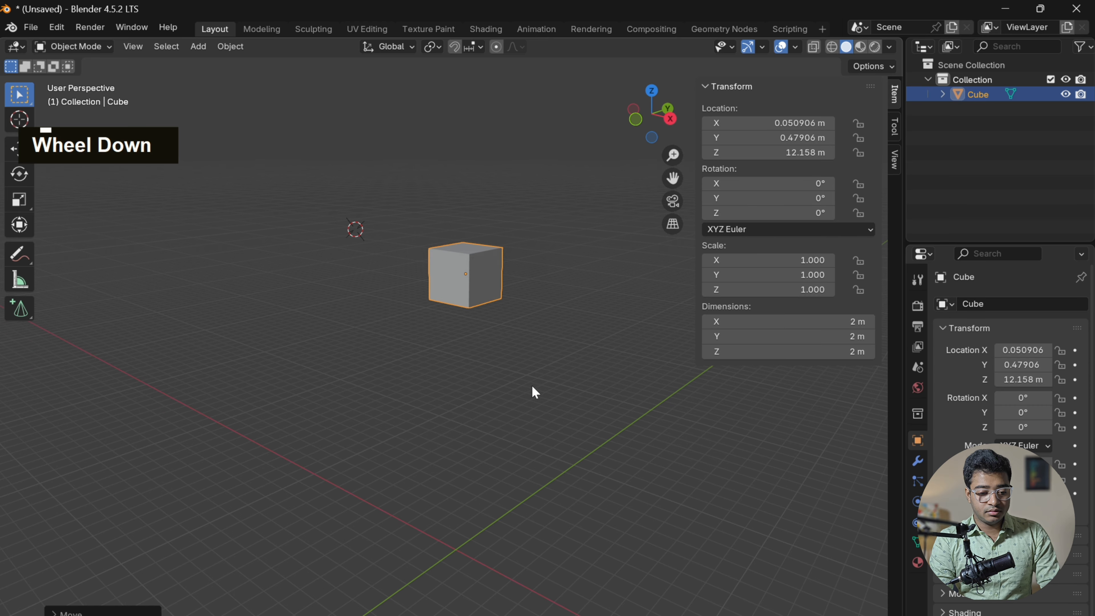
alt+drag(533, 387, 455, 393)
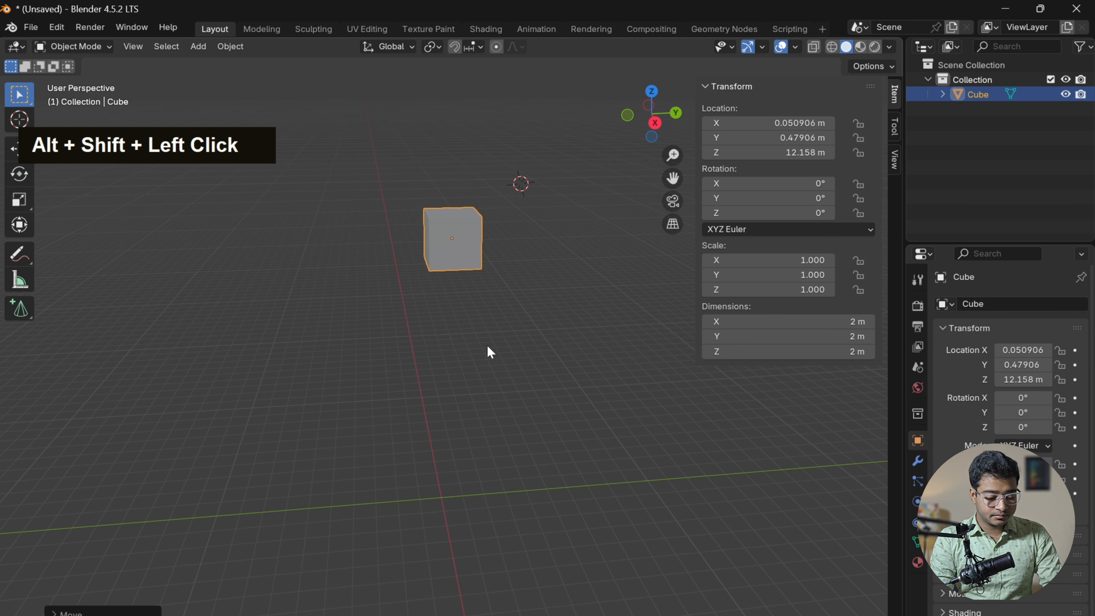
key(g)
key(z)
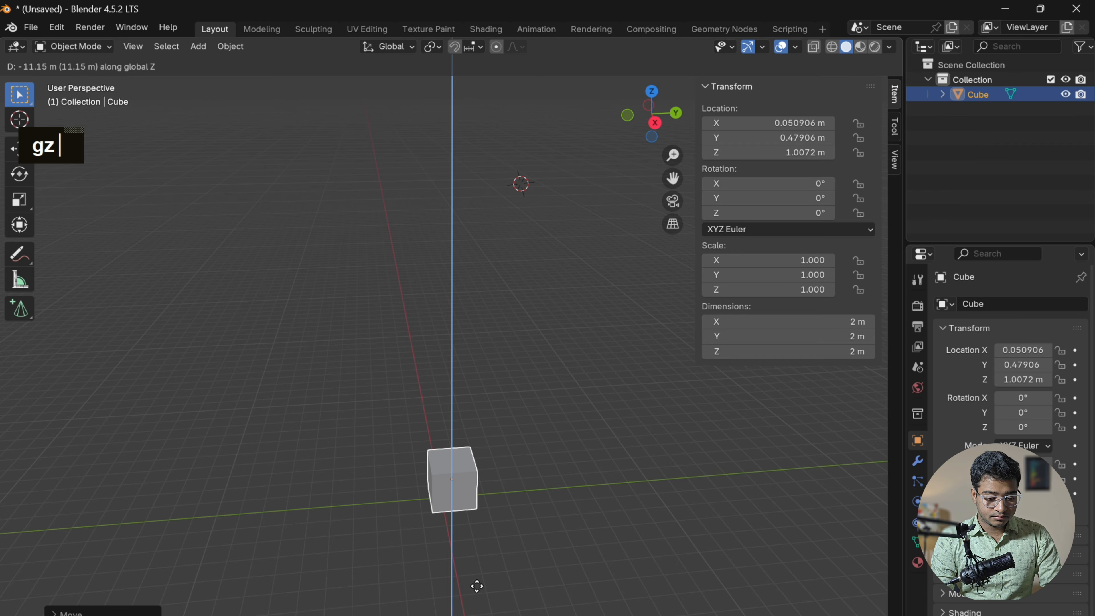
click(476, 496)
scroll(477, 483, down, 2)
alt+drag(476, 483, 493, 470)
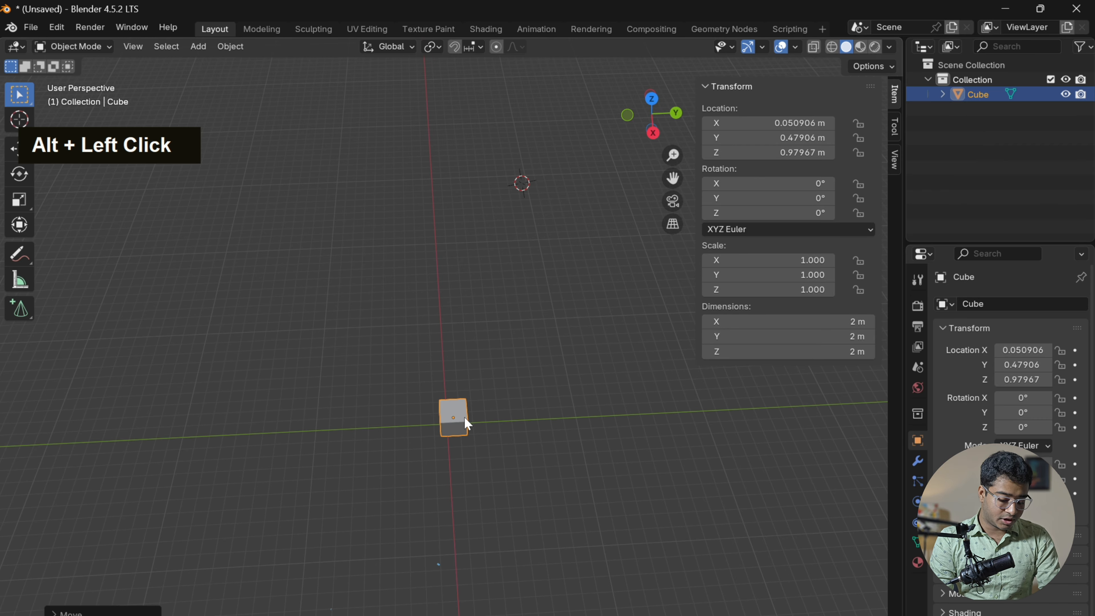
- Hide the viewport sidebar and delete the cube
key(n)
key(Delete)
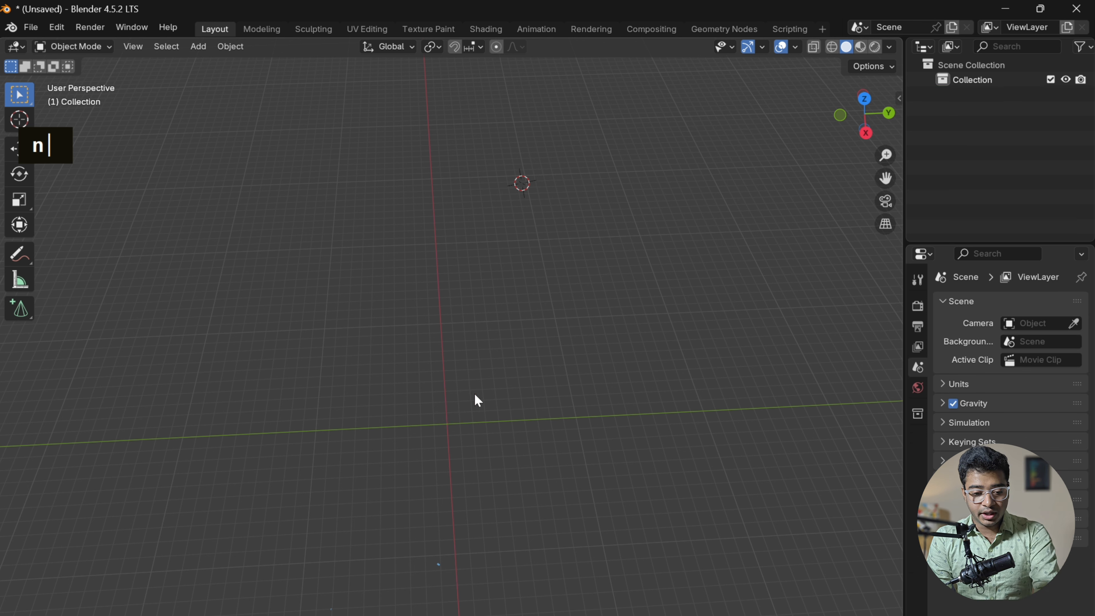
- Place the 3D cursor freehand near the crossing of the red and green axis lines
alt+drag(541, 207, 505, 301)
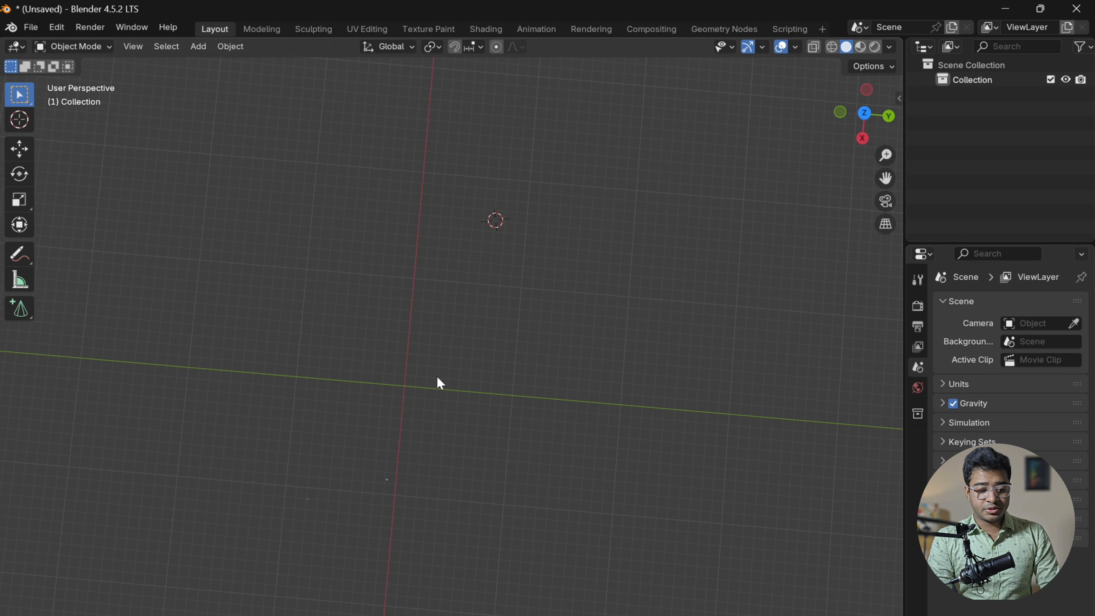
key(shift)
shift+right_click(404, 385)
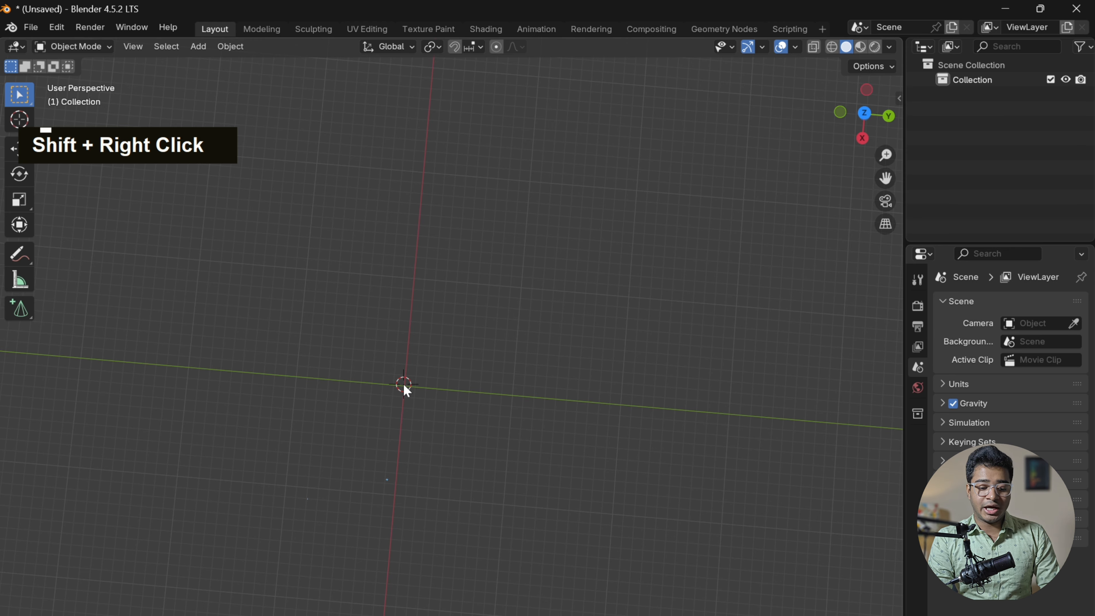
scroll(407, 391, up, 5)
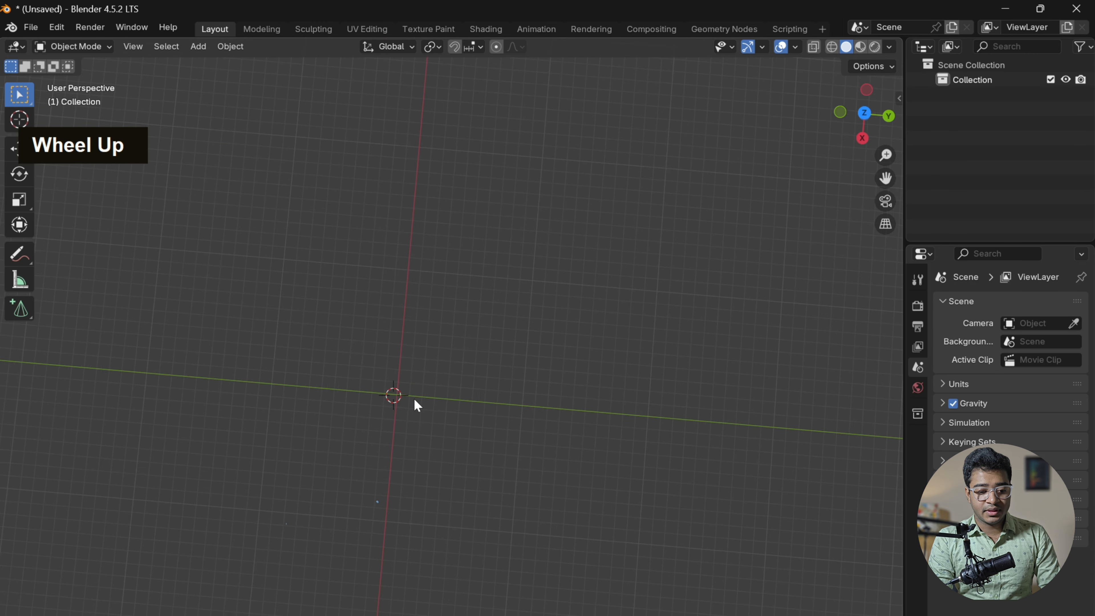
alt+shift+drag(379, 482, 457, 402)
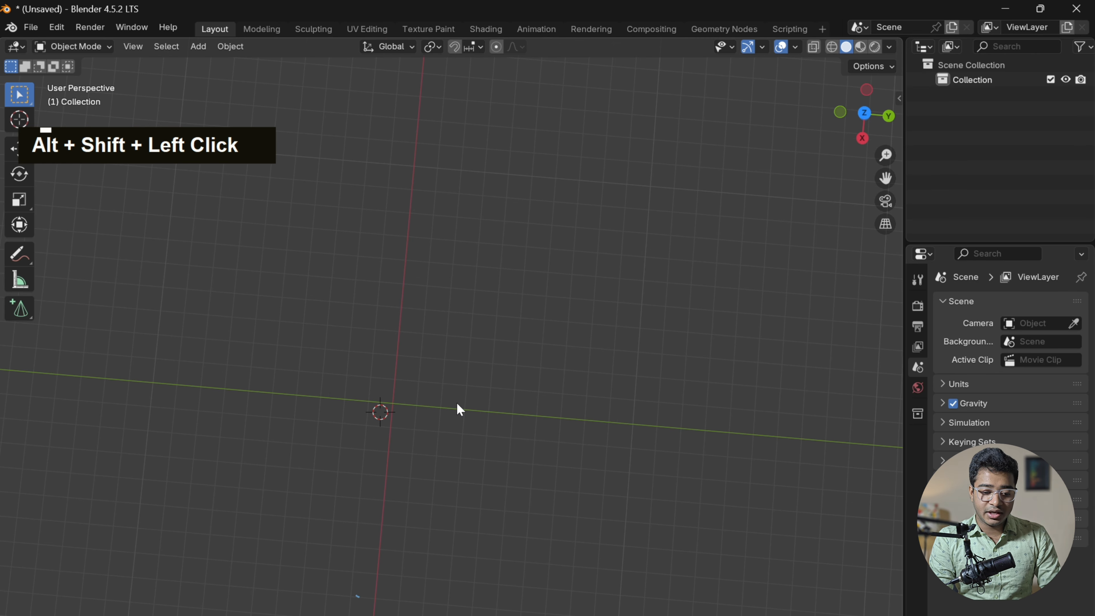
- Reset the 3D cursor exactly to the world origin
key(shift)
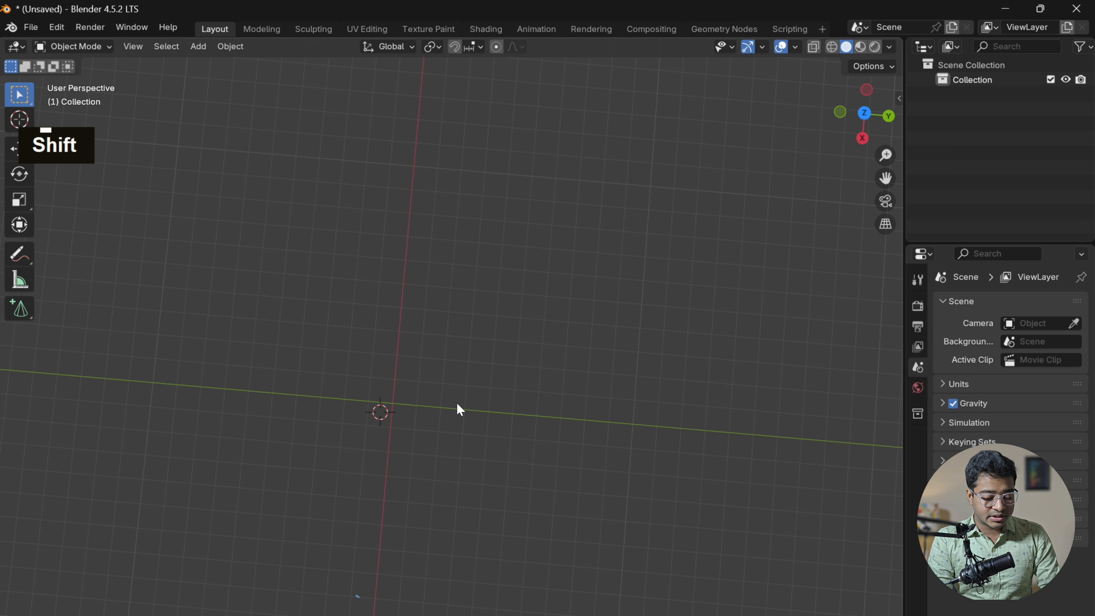
key(shift+c)
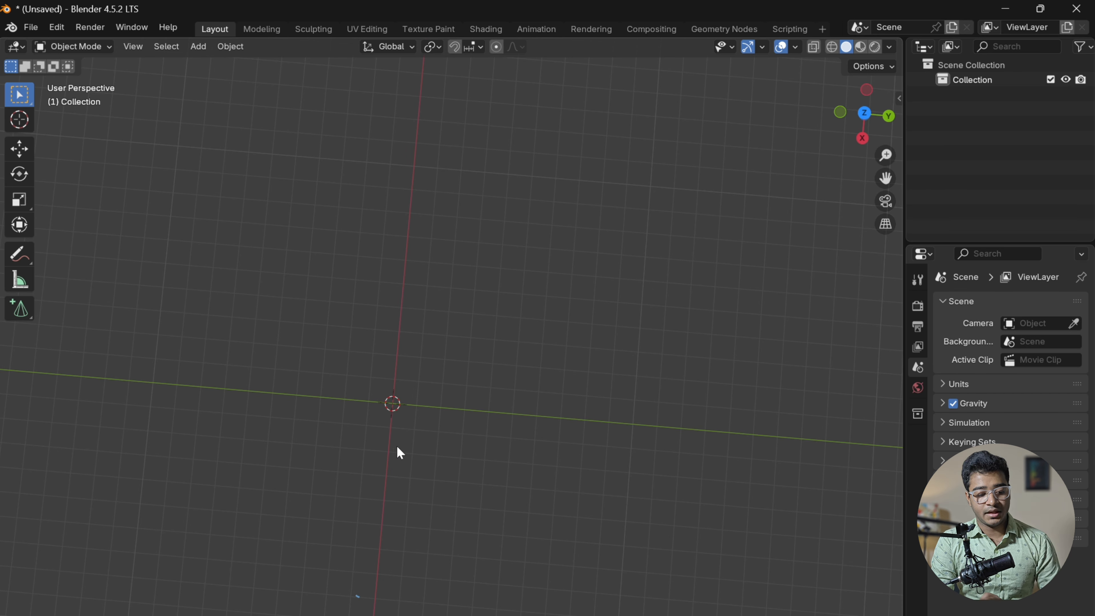
alt+drag(435, 427, 408, 266)
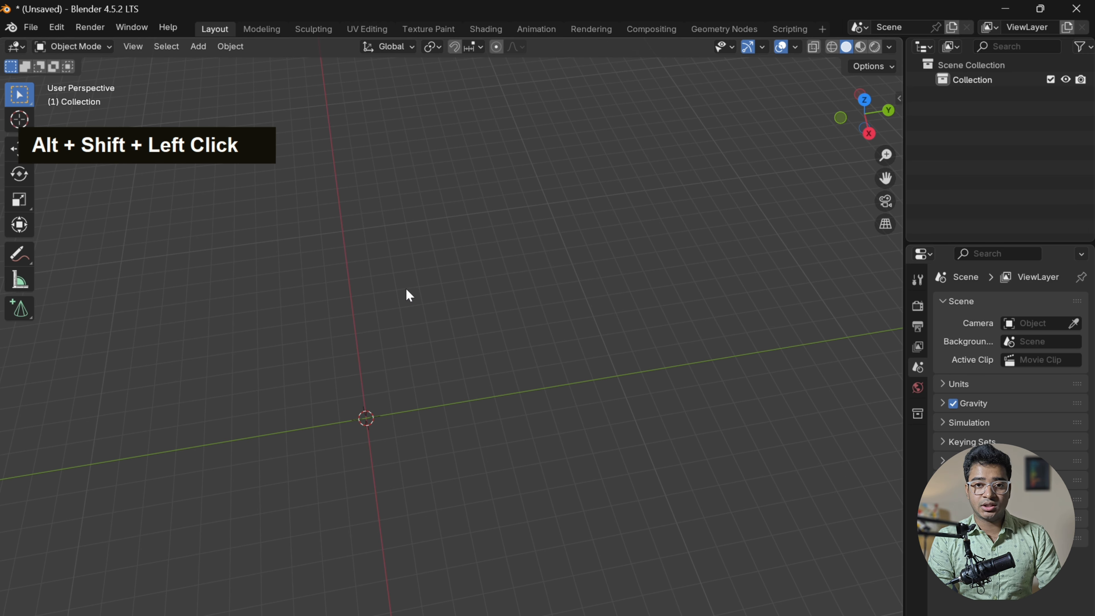
- Add a mesh cube at the world origin and scale it up uniformly
key(q)
mouse_move(406, 287)
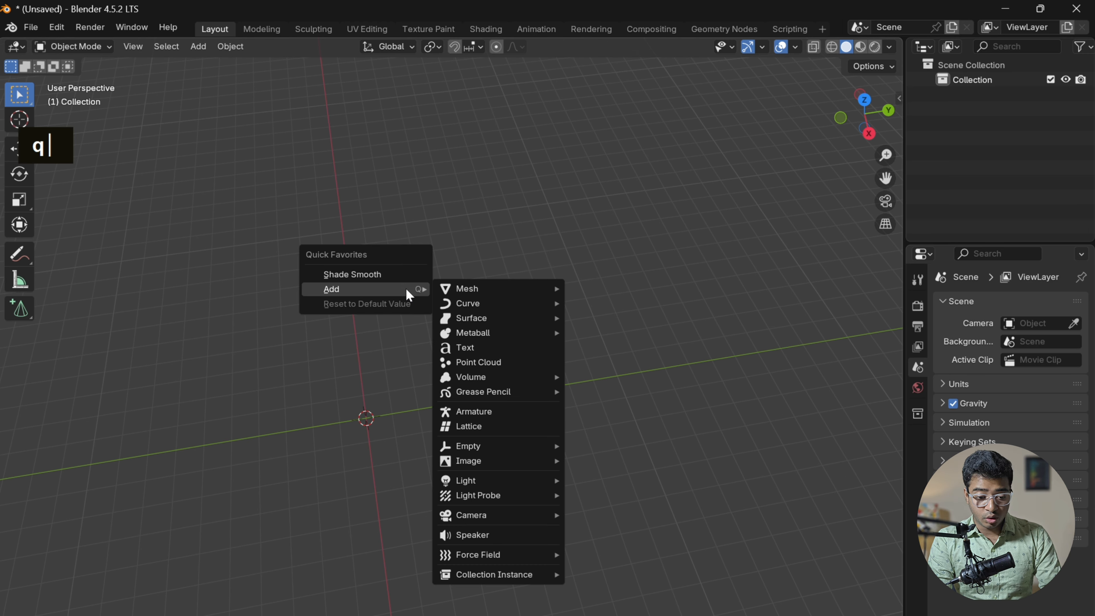
mouse_move(455, 289)
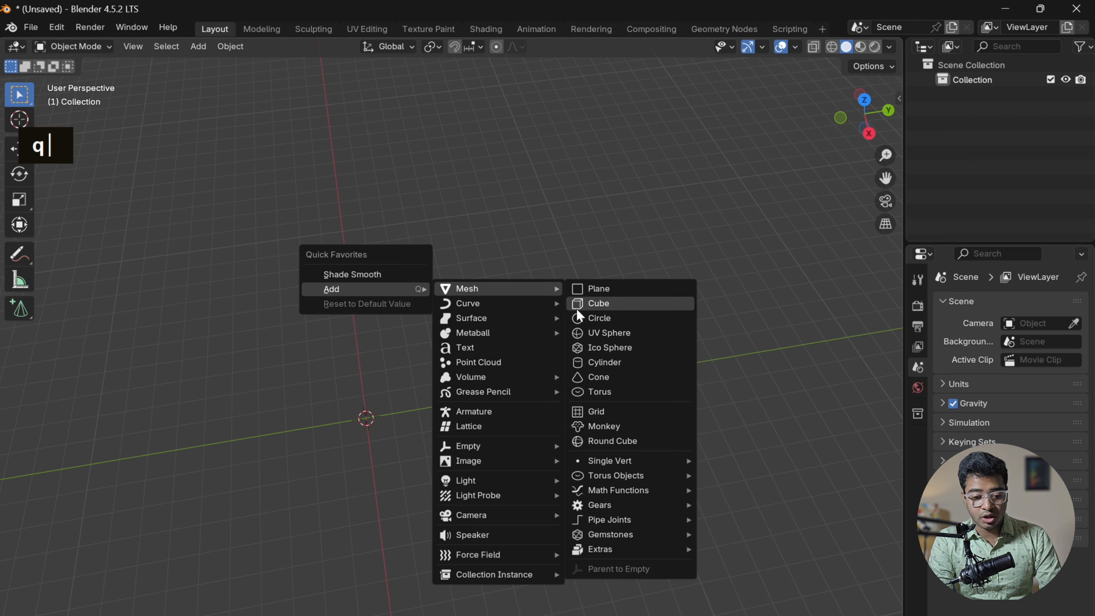
click(589, 311)
key(s)
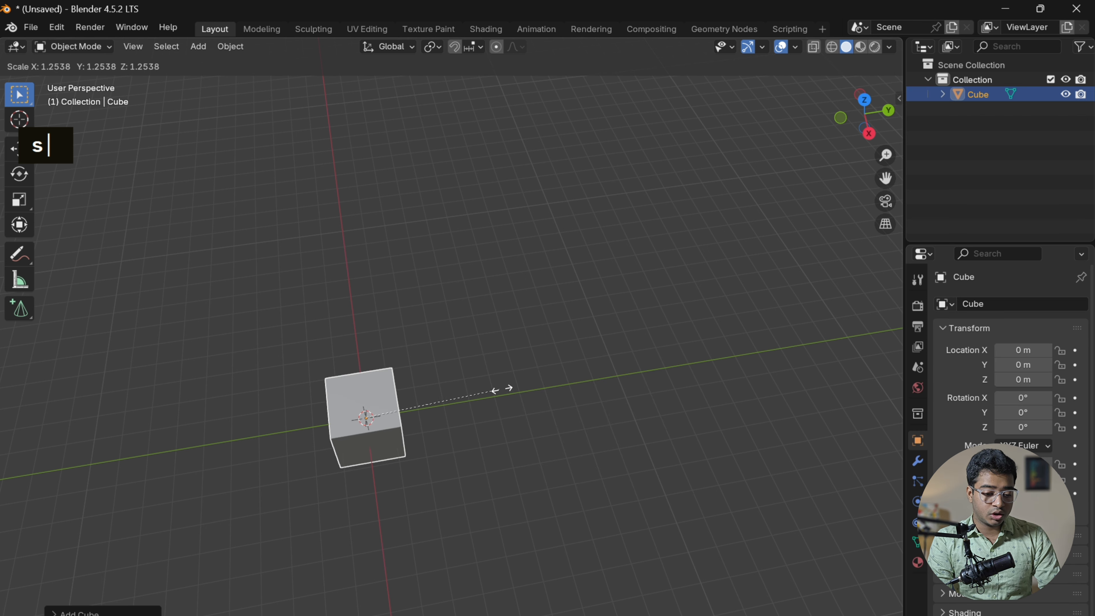
click(528, 372)
alt+drag(481, 470, 420, 356)
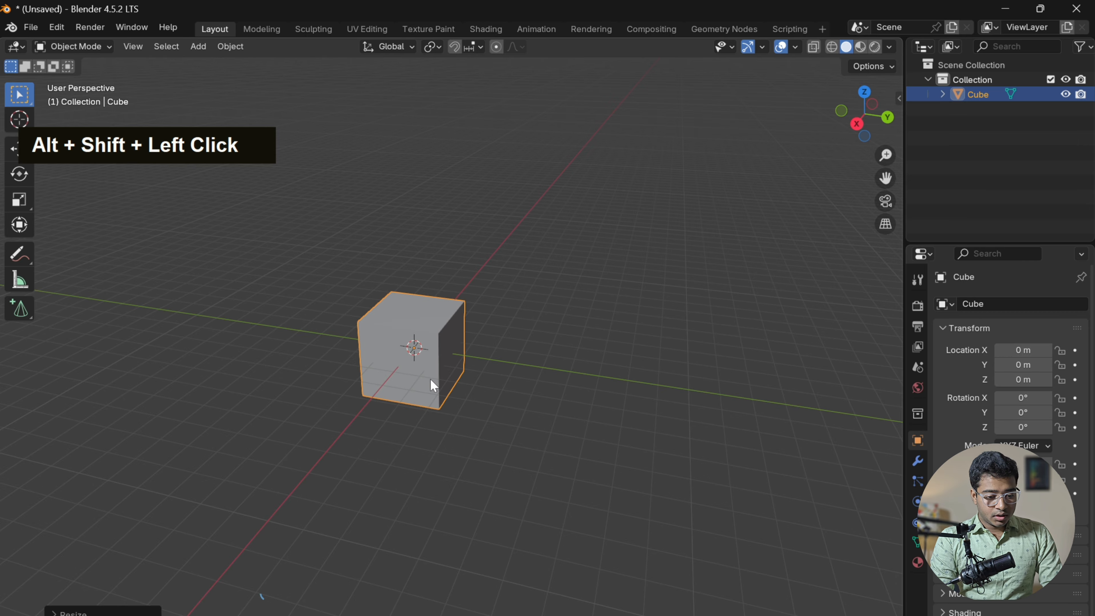
alt+shift+drag(446, 387, 414, 380)
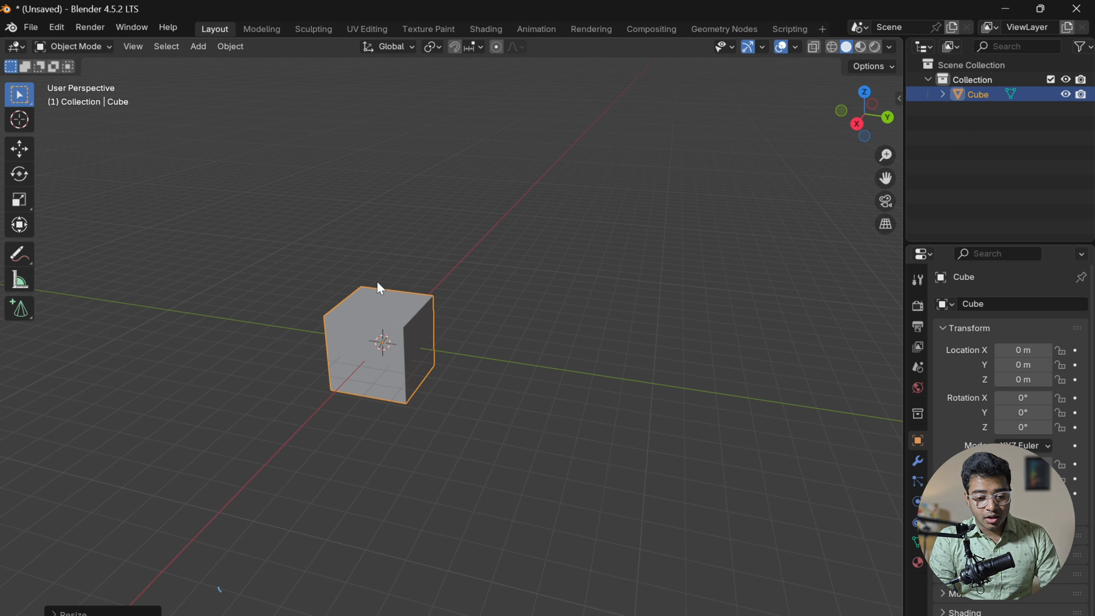
- Undo the new cube's scaling and creation, and the deletion of the earlier cube
key(ctrl+z)
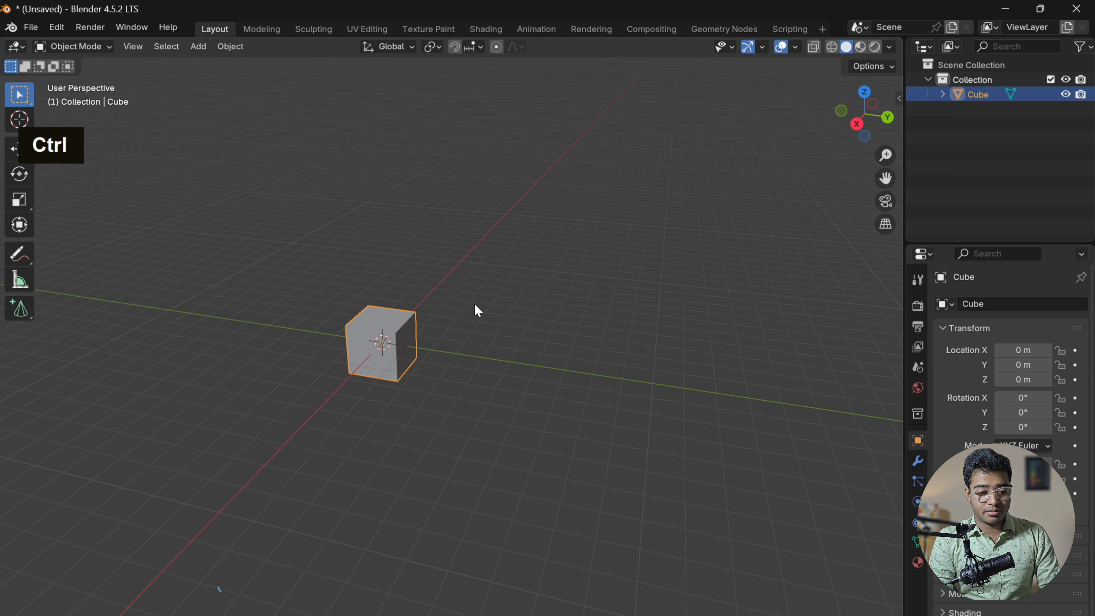
key(ctrl)
key(ctrl+z)
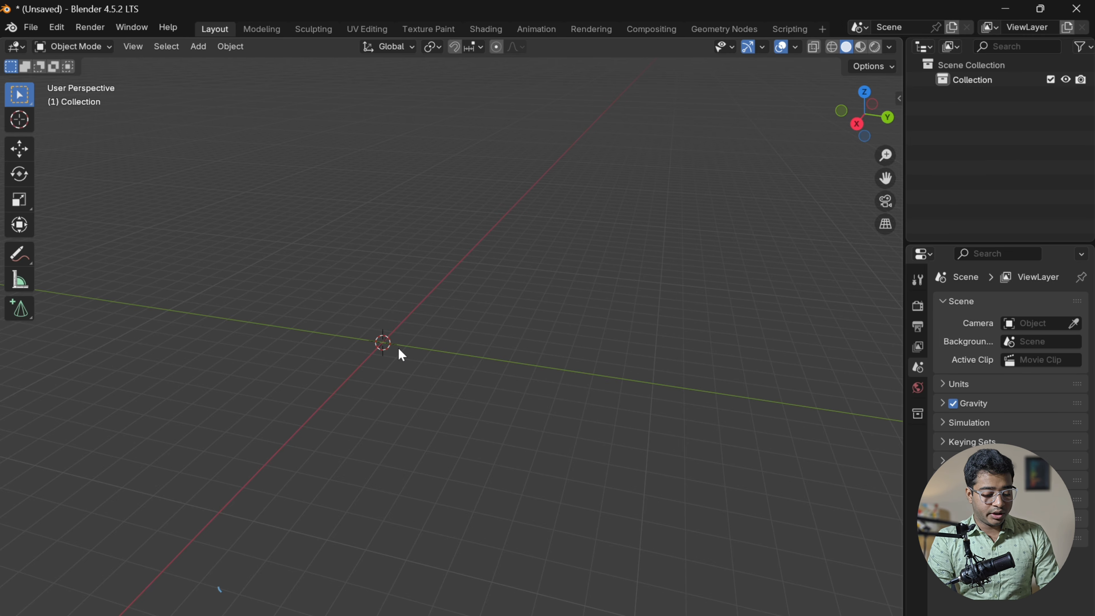
key(ctrl+z)
scroll(398, 357, up, 3)
scroll(403, 359, down, 3)
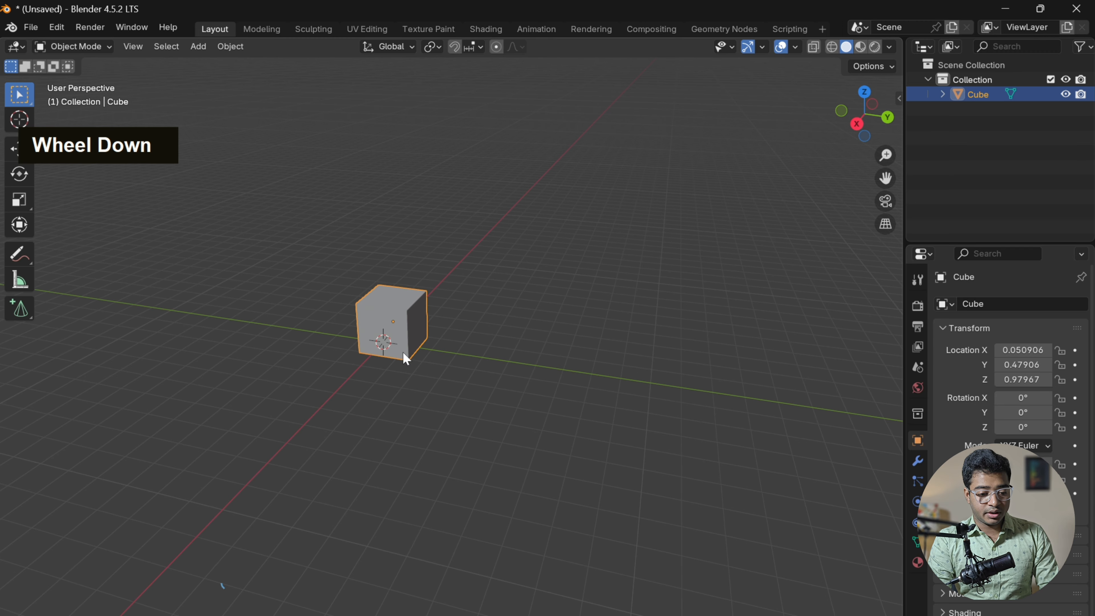
- Place the 3D cursor at about X -3.8, Y 6.4, Z 3.5 m and add a UV Sphere there
shift+right_click(570, 243)
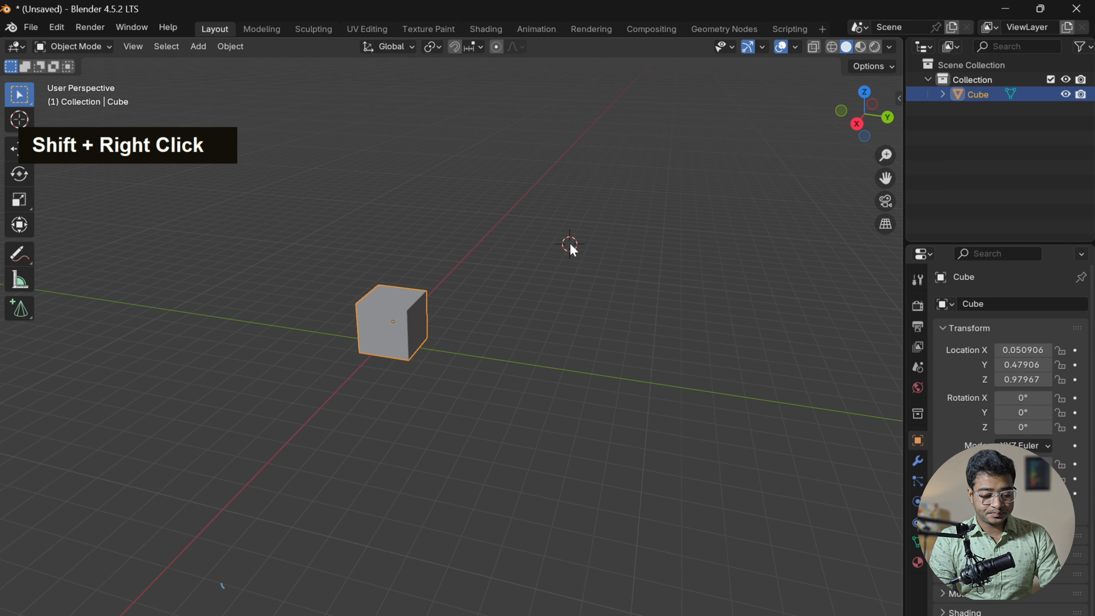
key(q)
mouse_move(570, 244)
mouse_move(648, 243)
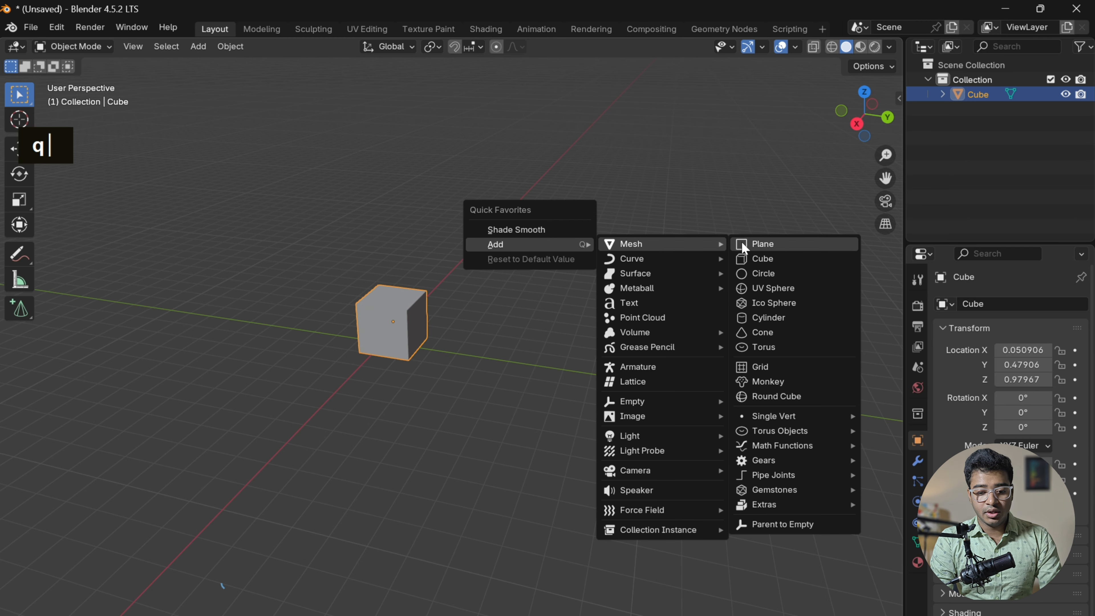
click(754, 289)
- Place the 3D cursor at about X -5.3, Y 12.9, Z 2.0 m and add a mesh torus there
alt+shift+drag(615, 318, 423, 325)
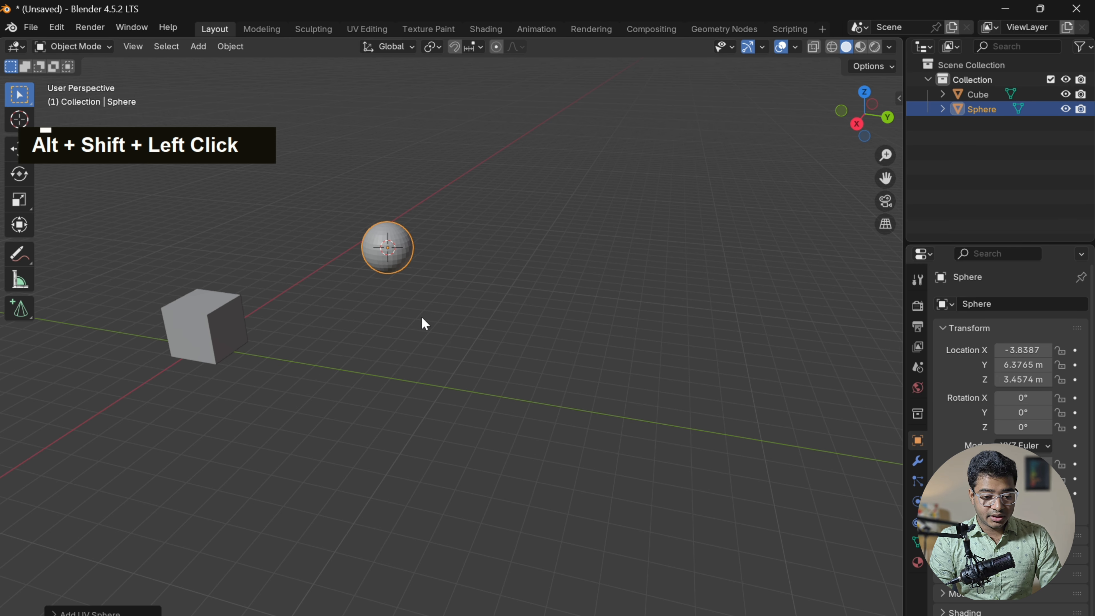
shift+right_click(560, 289)
key(q)
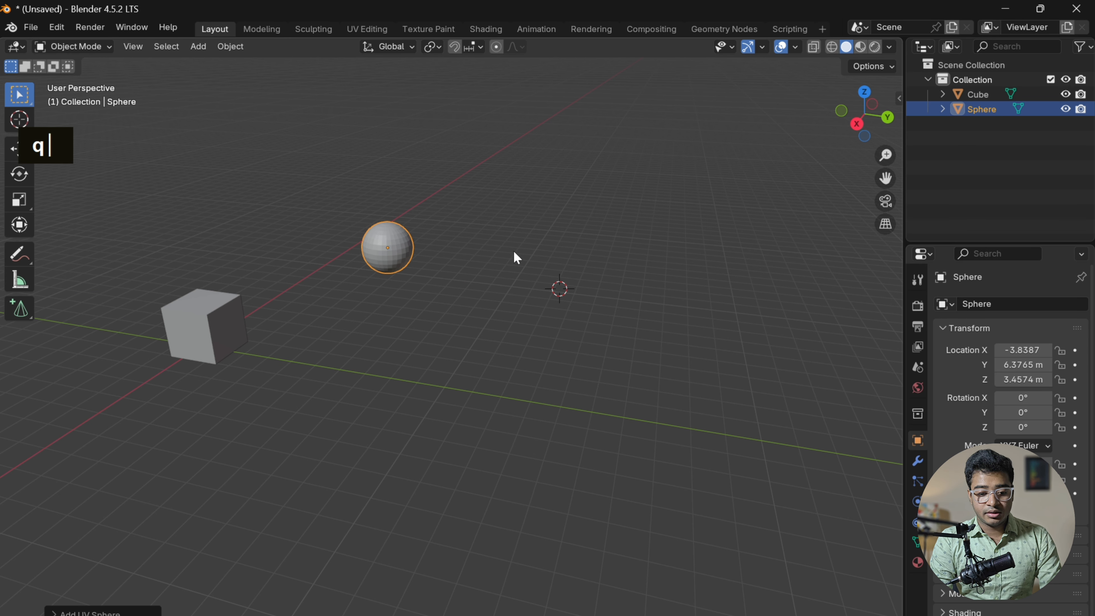
key(q)
mouse_move(543, 254)
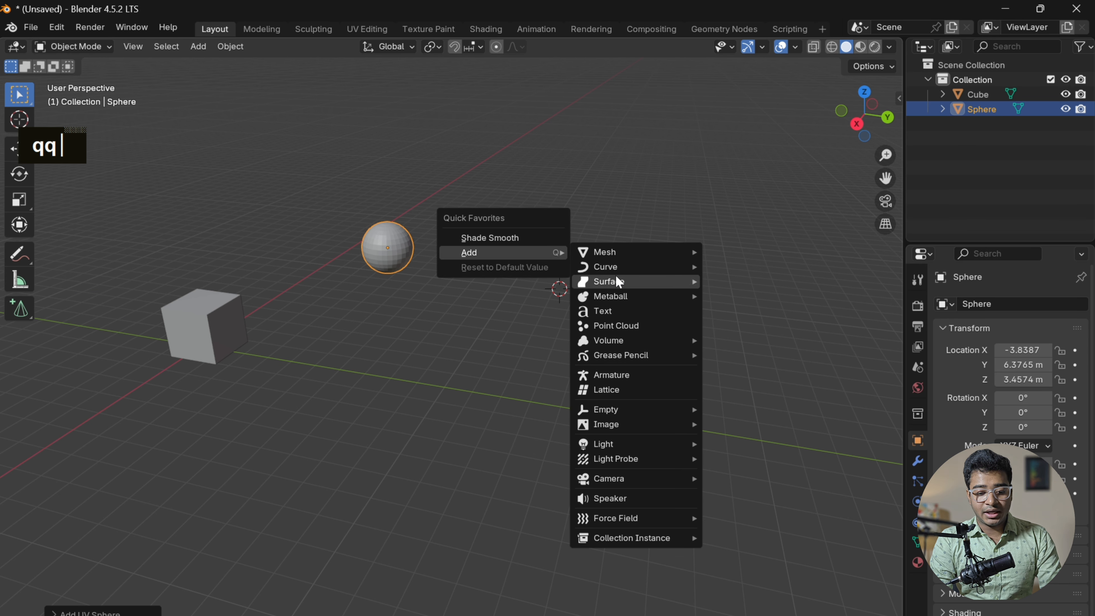
mouse_move(625, 252)
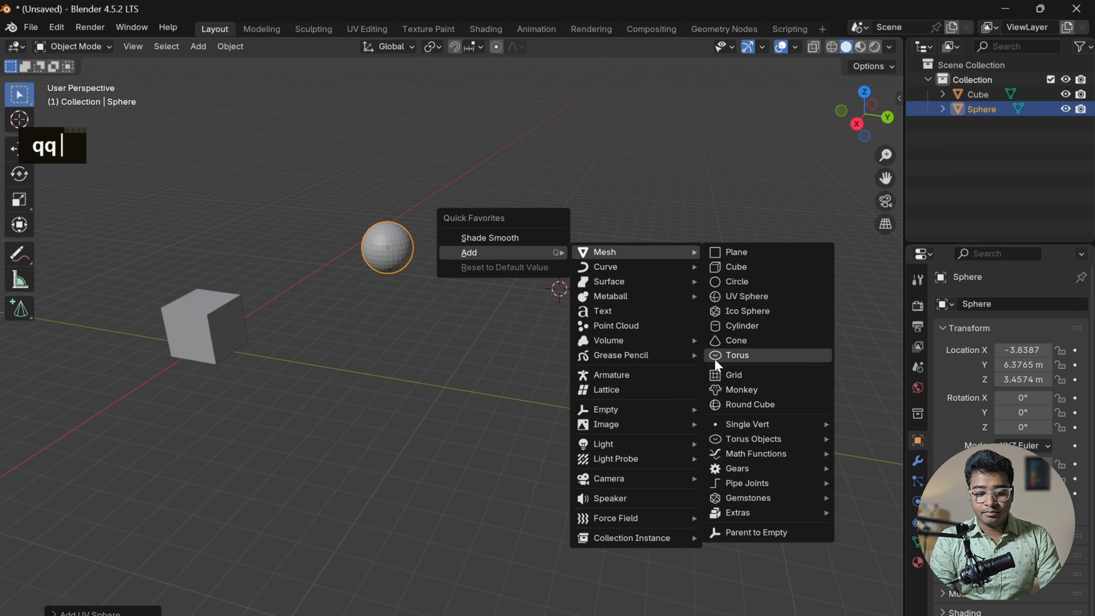
click(733, 355)
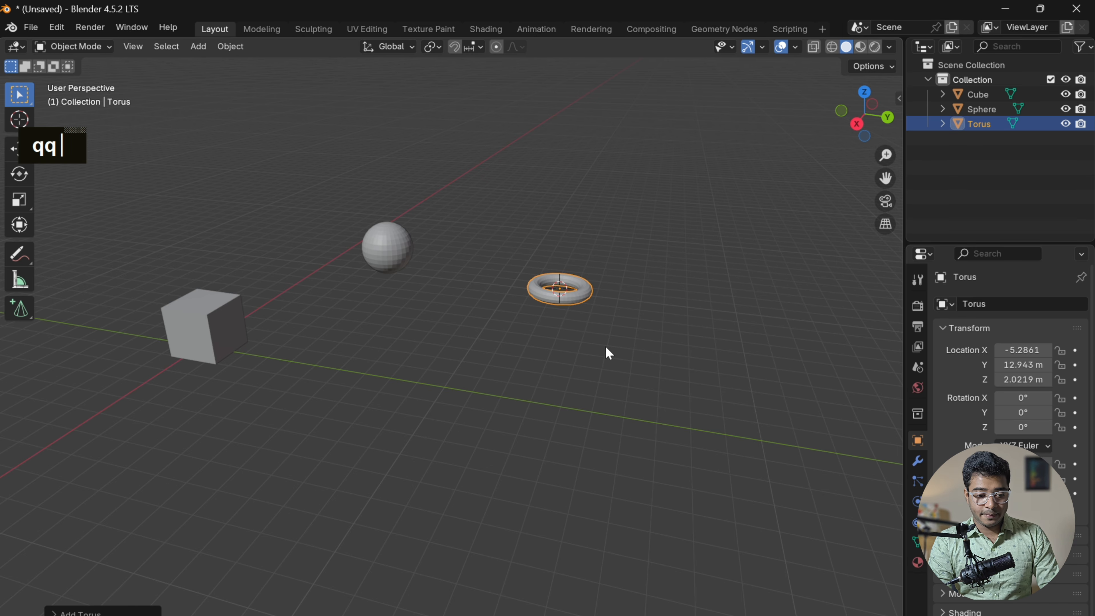
- Delete the torus and the UV sphere, leaving only the cube in the scene
key(Delete)
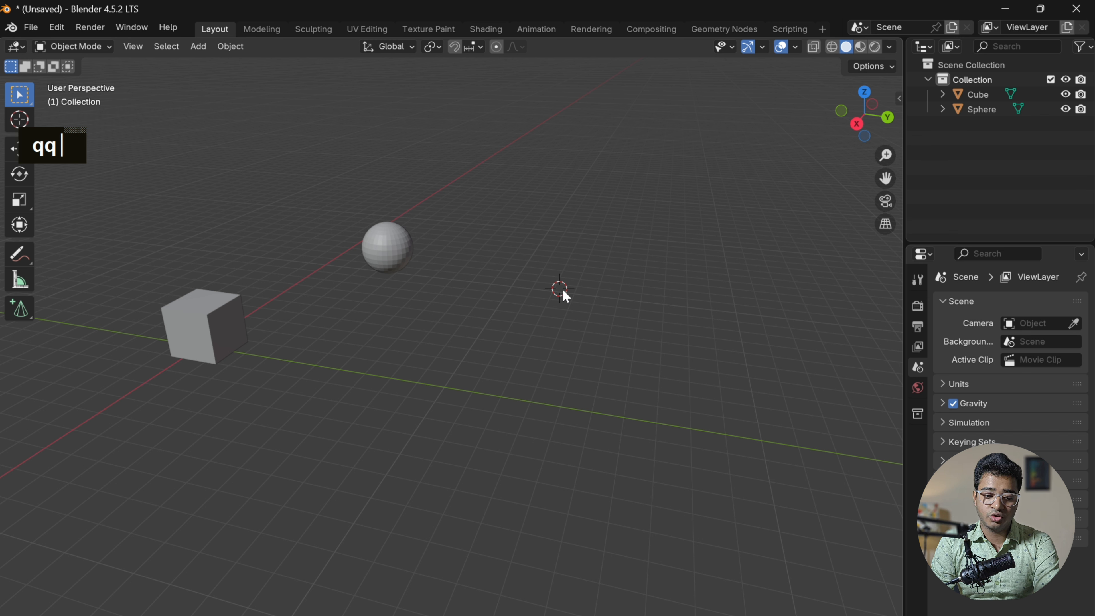
click(388, 249)
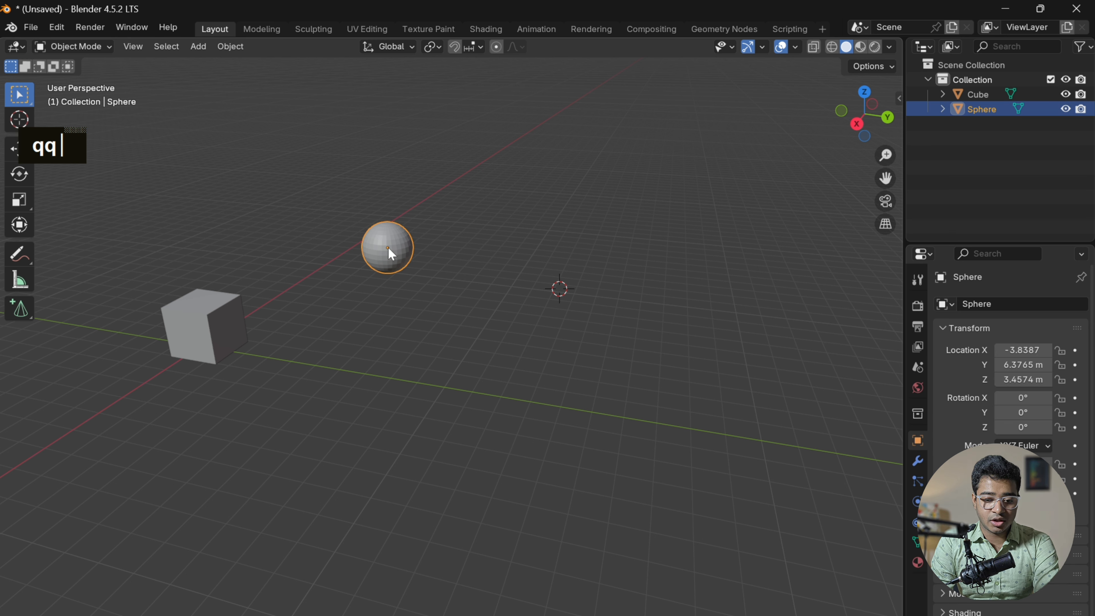
key(Delete)
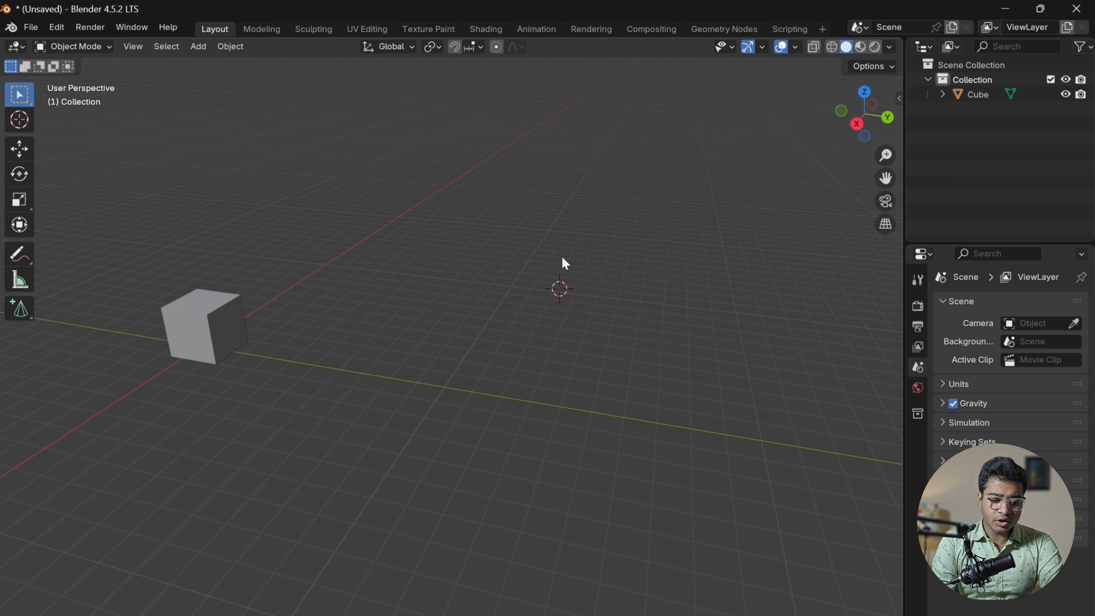
- Undo the deletions of the UV sphere and the torus
key(q)
key(q)
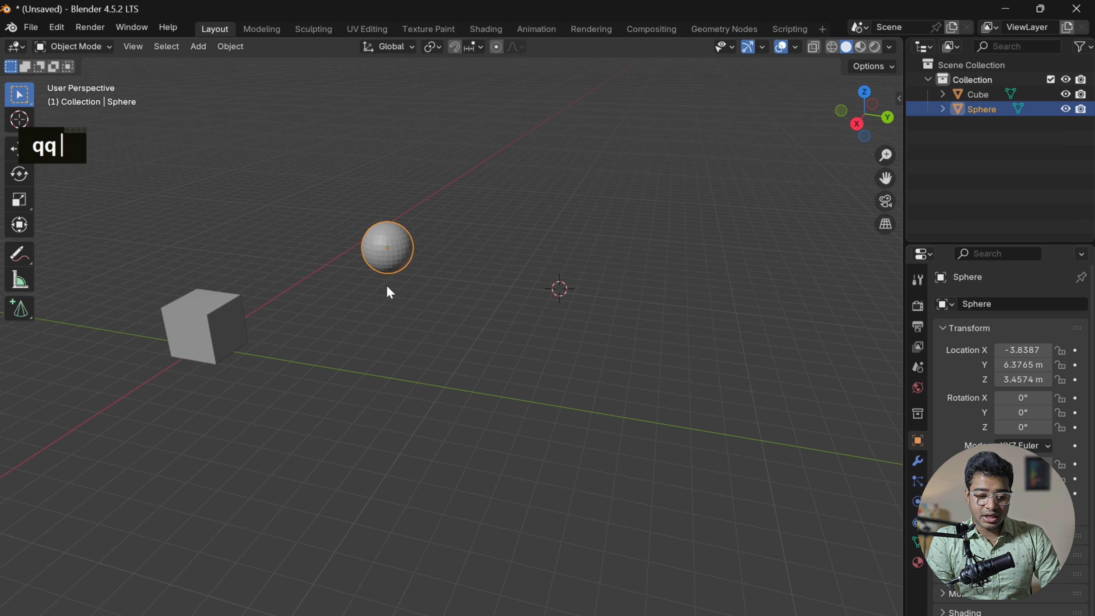
key(ctrl+z)
key(ctrl+z)
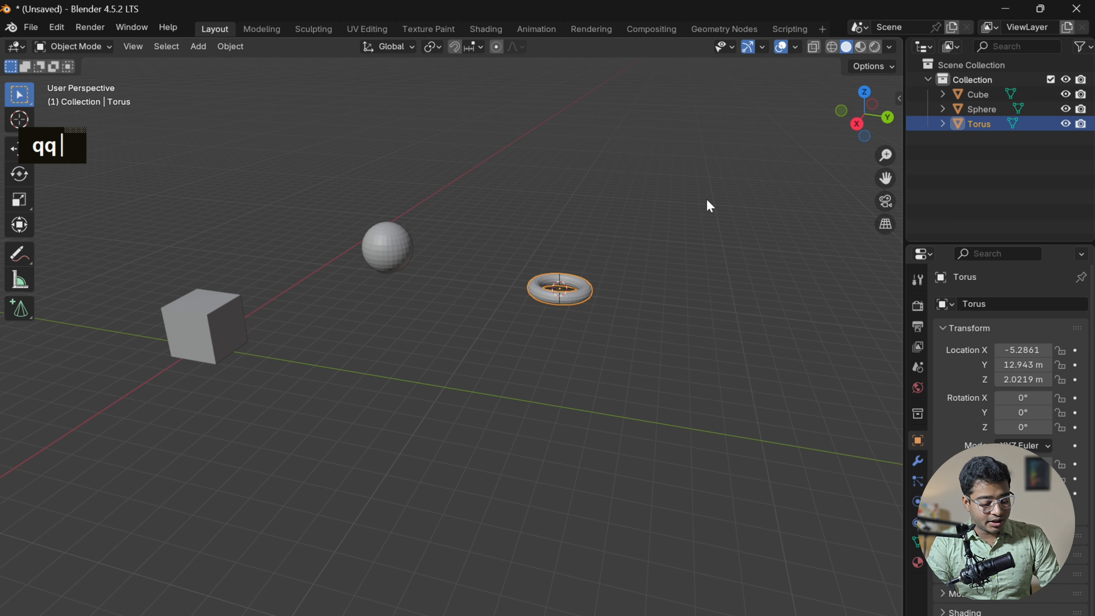
- View the three objects from above and show the selected torus's transform values in the viewport sidebar
alt+drag(706, 201, 708, 315)
scroll(686, 309, down, 4)
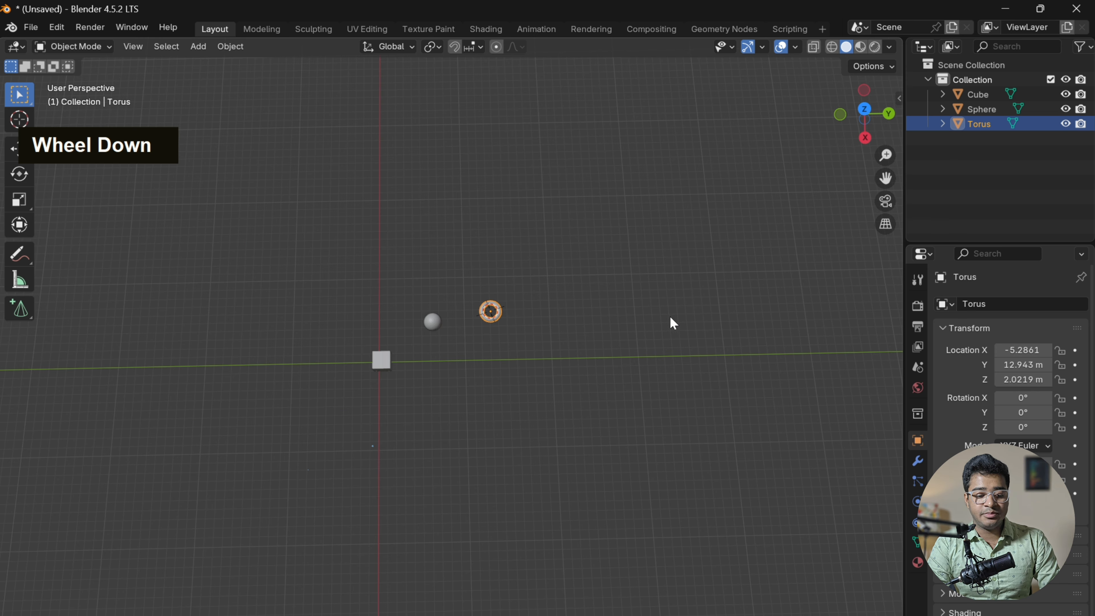
alt+shift+drag(639, 339, 629, 385)
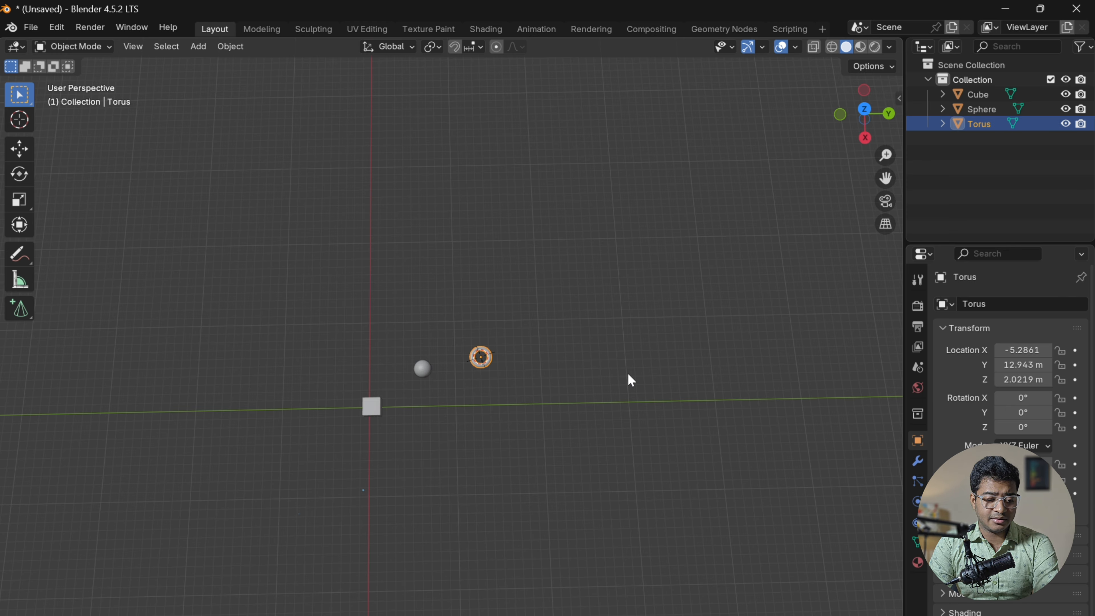
key(n)
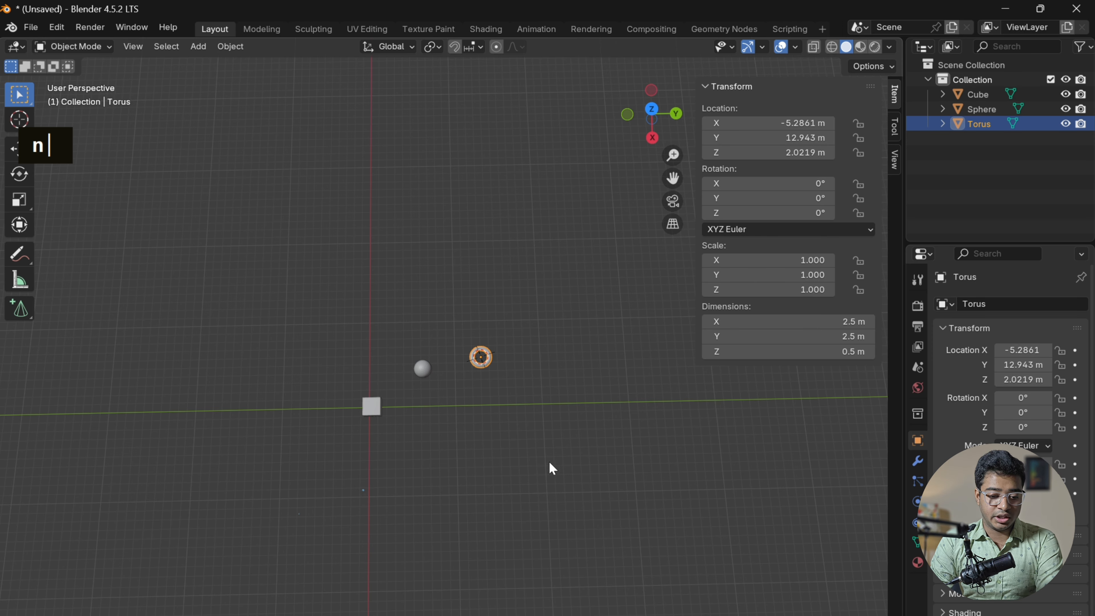
- Switch to the front orthographic view, delete the torus and select the sphere
key(KP_1)
scroll(545, 438, up, 5)
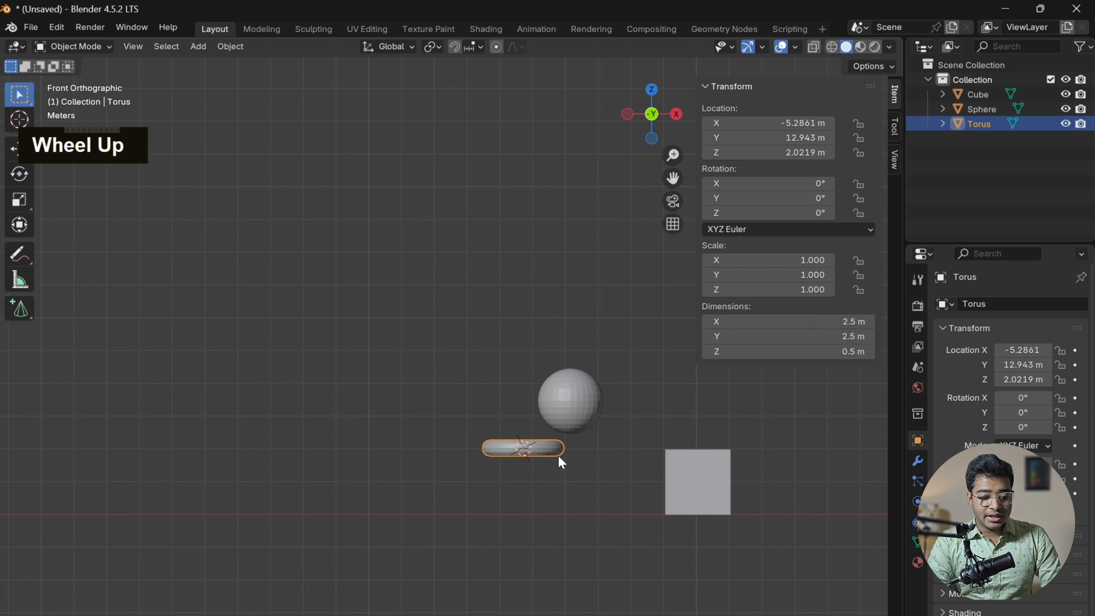
alt+shift+drag(544, 454, 428, 408)
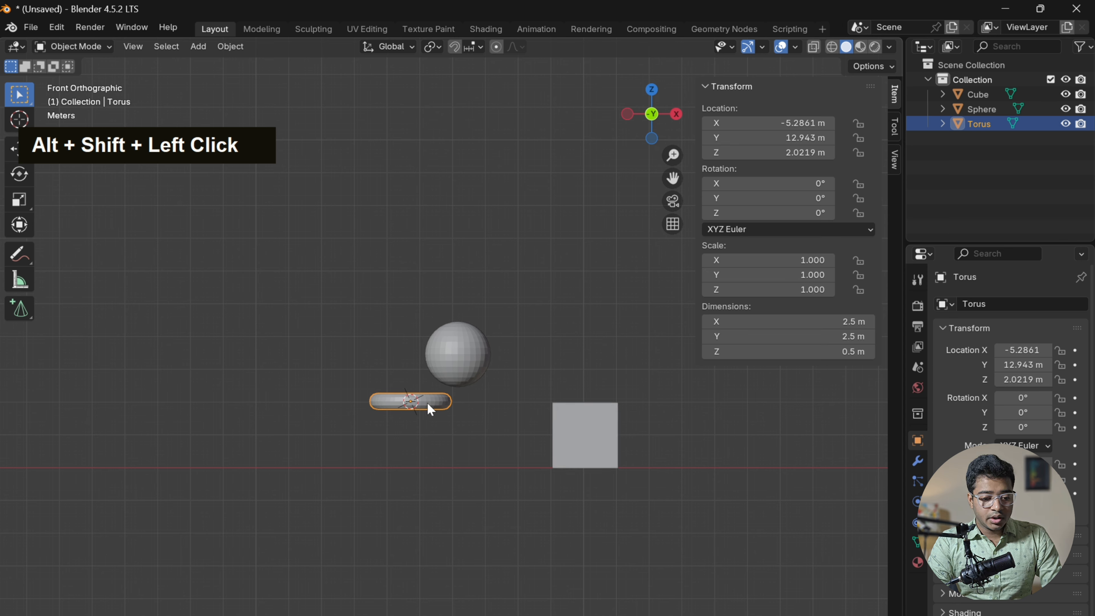
key(Delete)
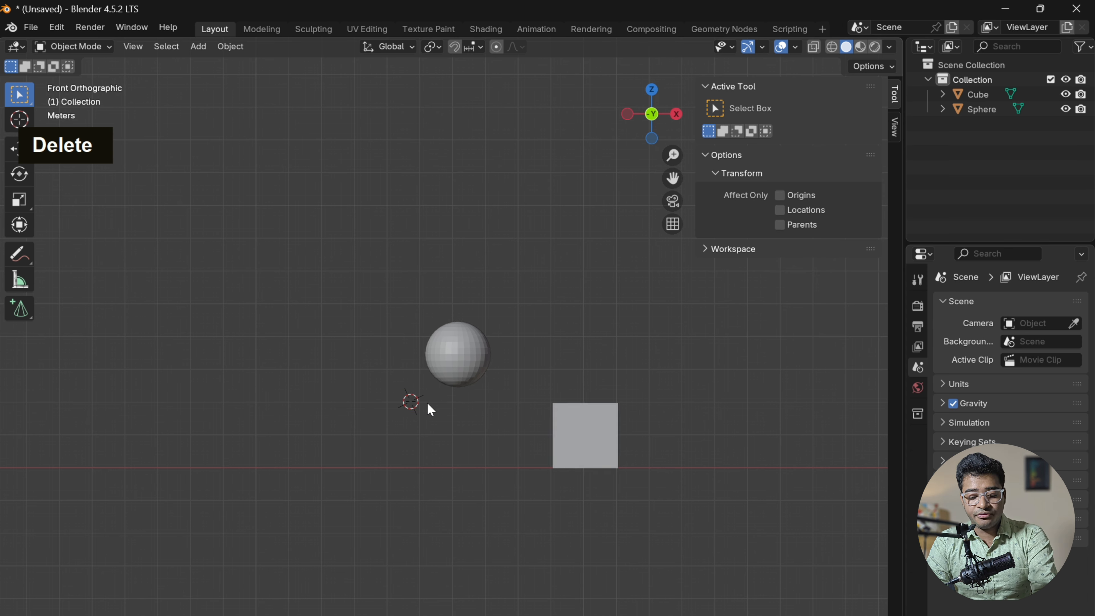
click(463, 363)
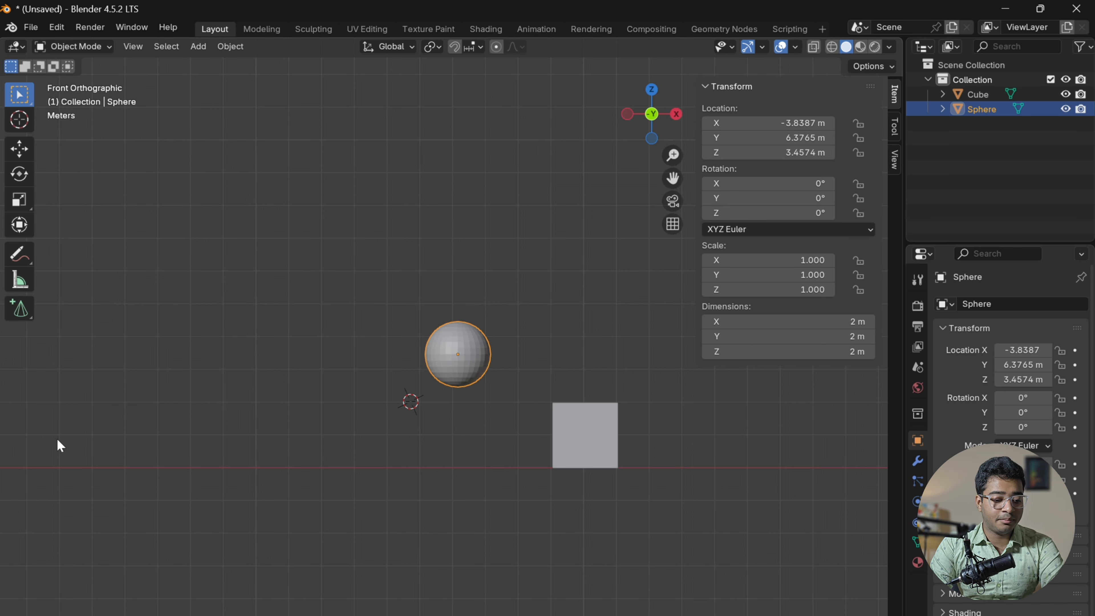
- Try moving the sphere freely to about X -21.2, Y 7.0, Z 2.7 m in perspective view, and undo the move
scroll(72, 440, down, 2)
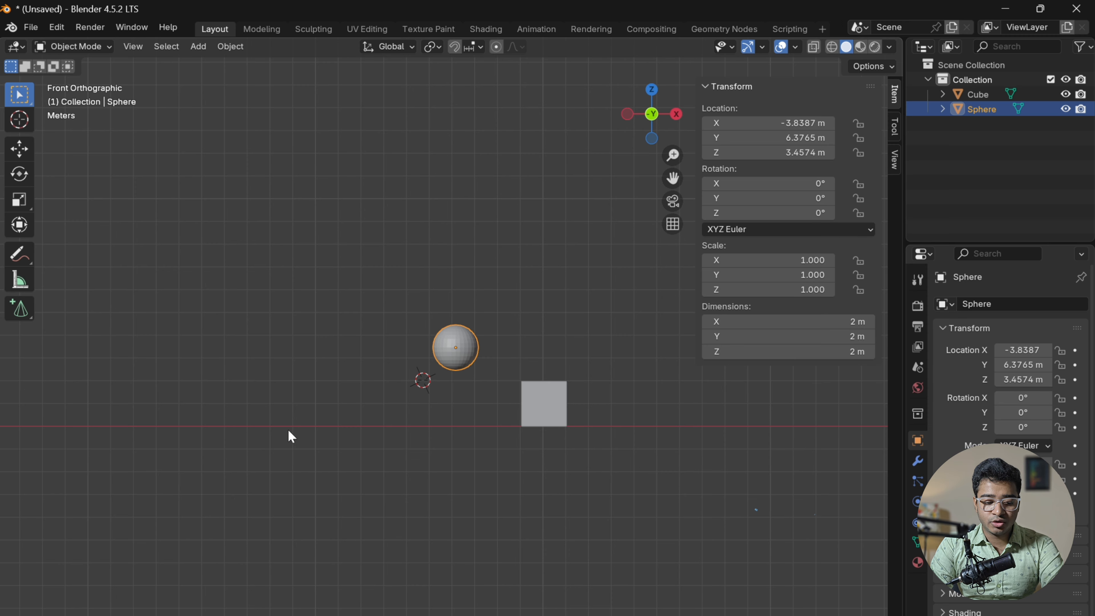
alt+drag(552, 418, 233, 497)
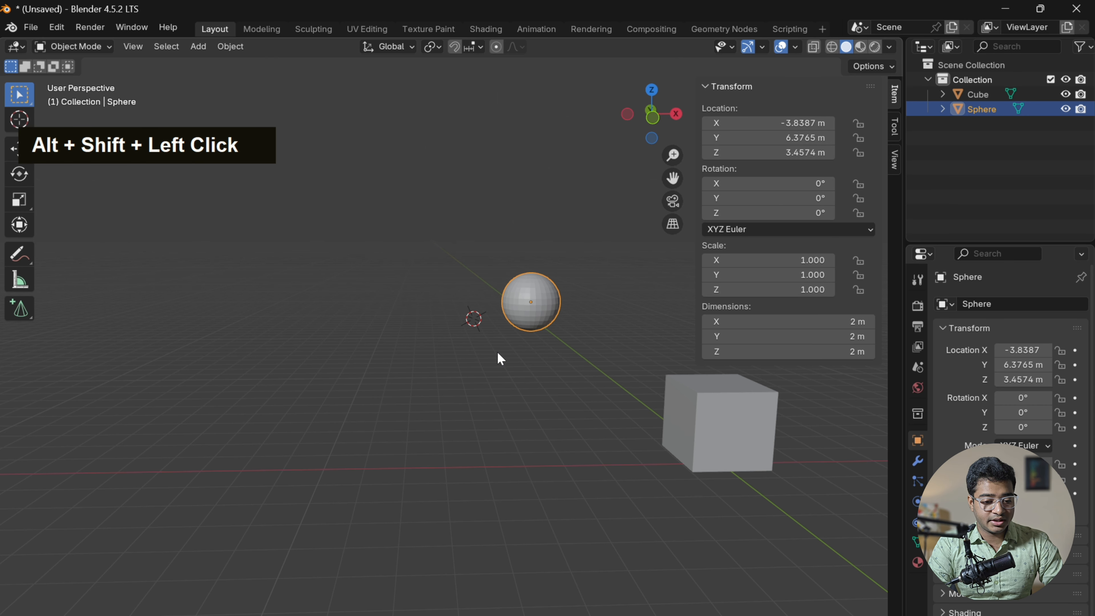
scroll(497, 352, down, 2)
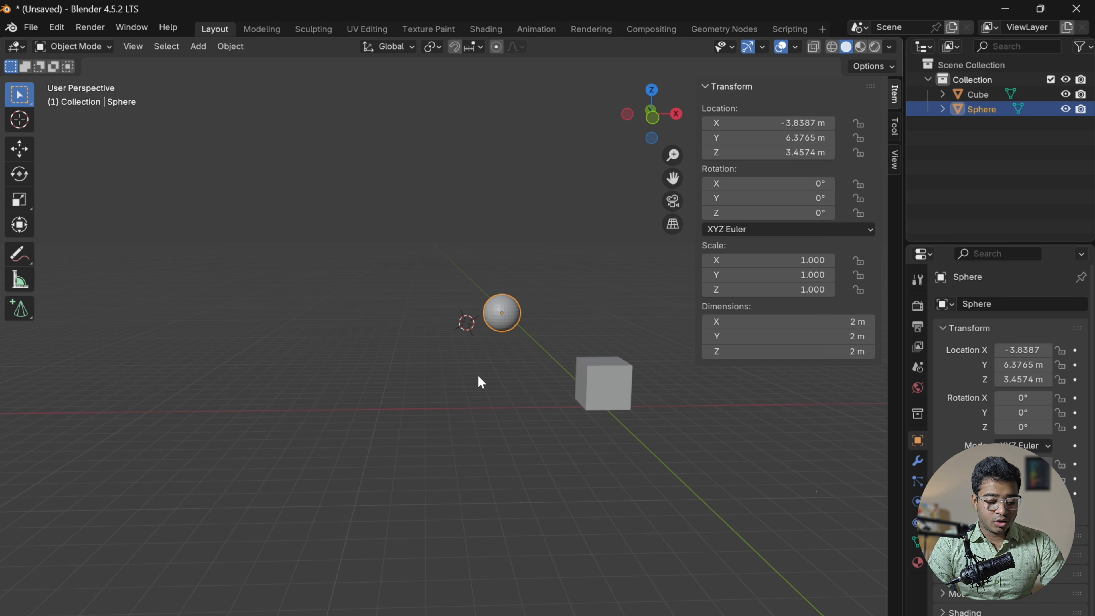
key(g)
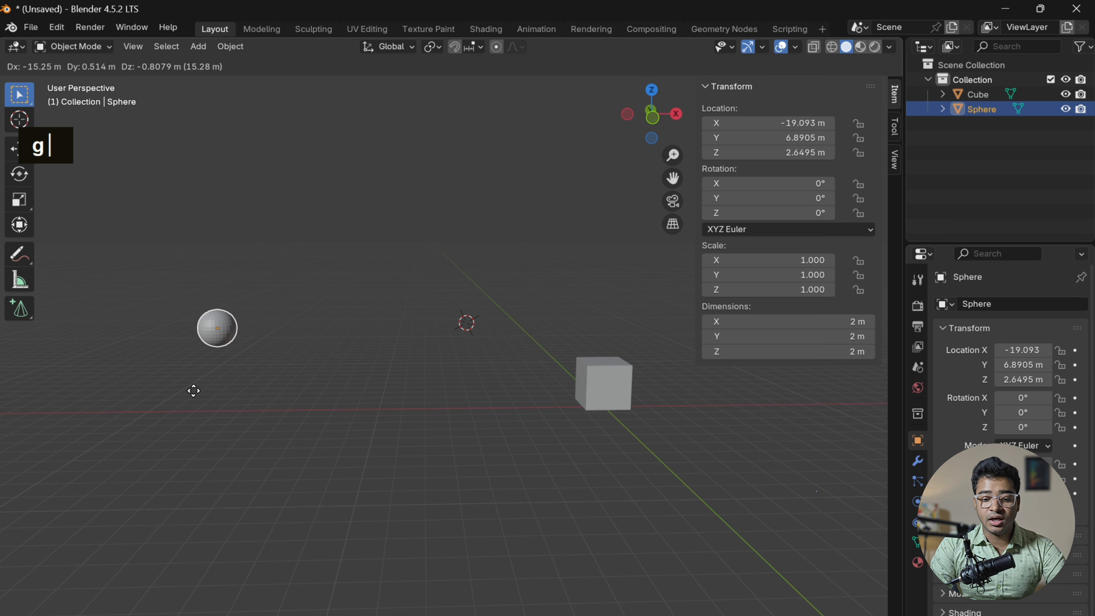
click(154, 392)
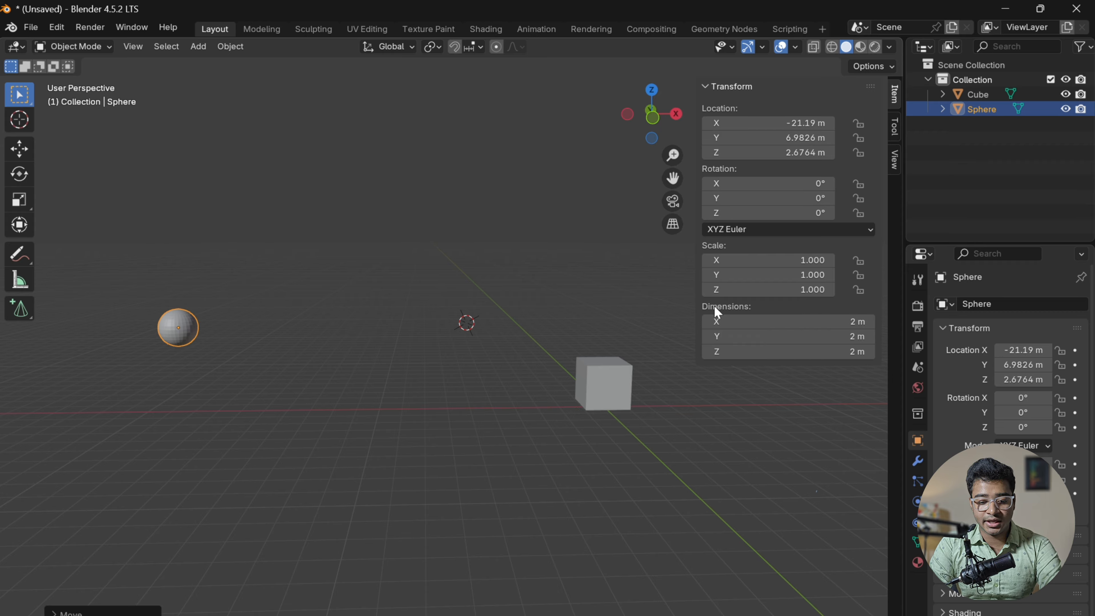
key(ctrl)
key(ctrl+z)
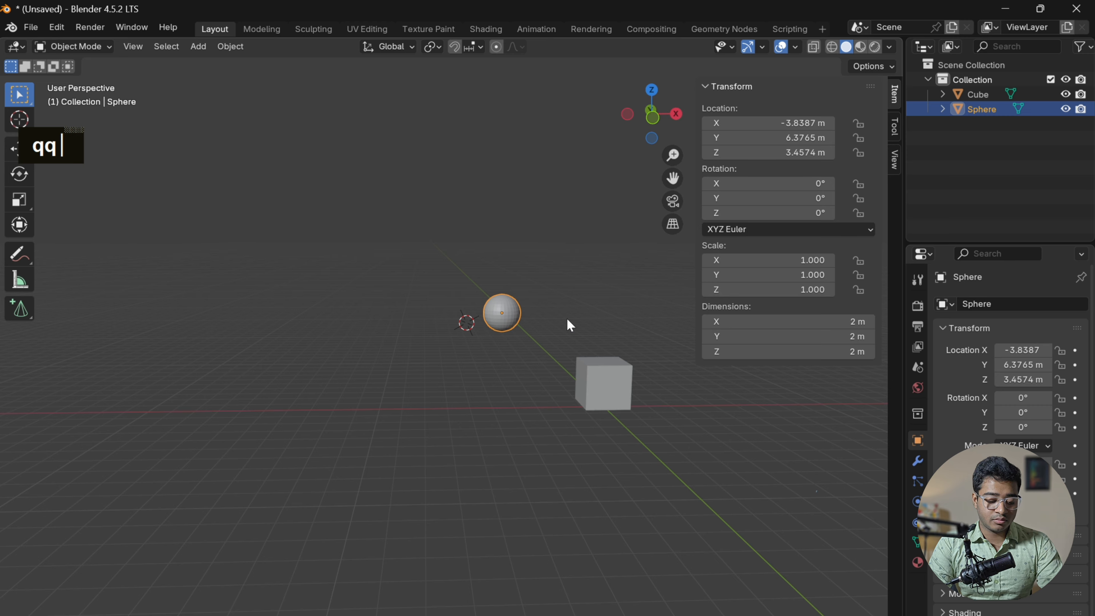
- Try another unconstrained move of the sphere to about X -18.8, Y 6.8, Z 2.3 m, and undo it
key(g)
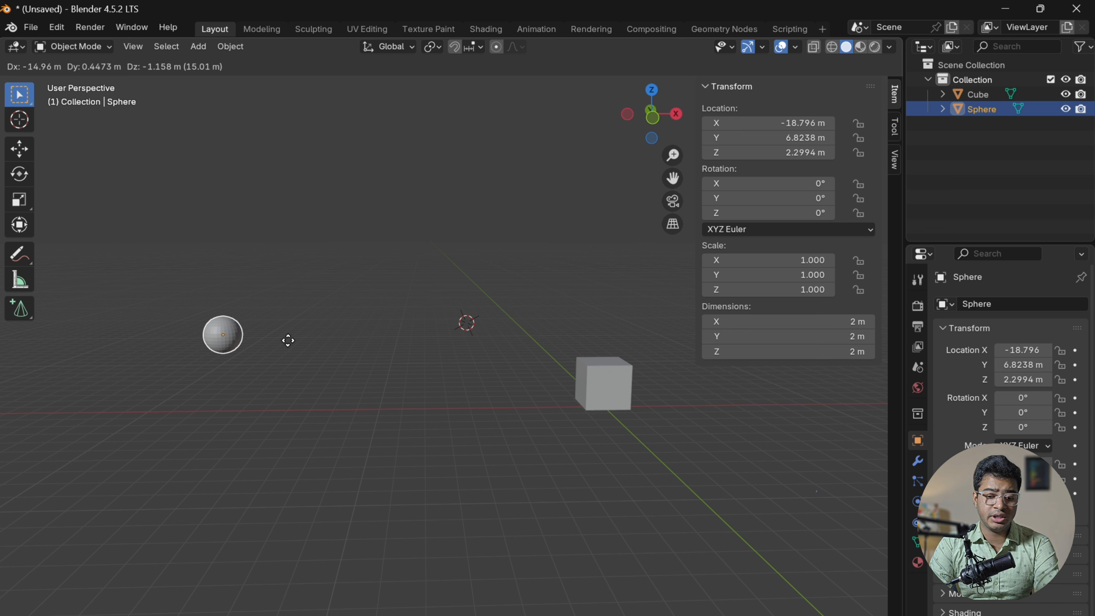
click(287, 341)
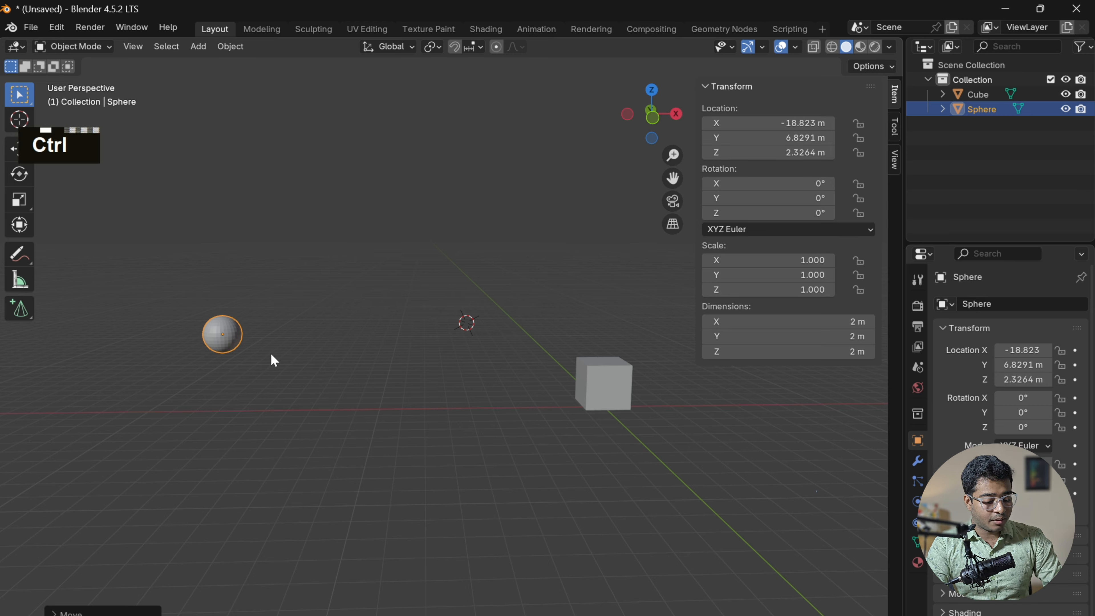
key(ctrl+z)
- Move the sphere along the global X axis only, to about X -18.2 m
key(g)
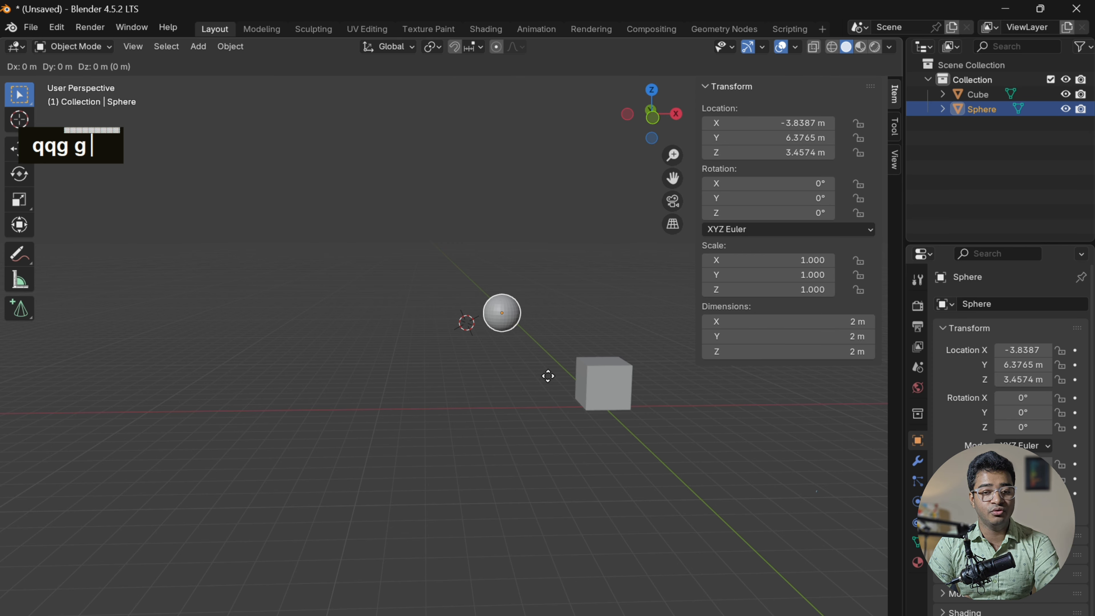
key(x)
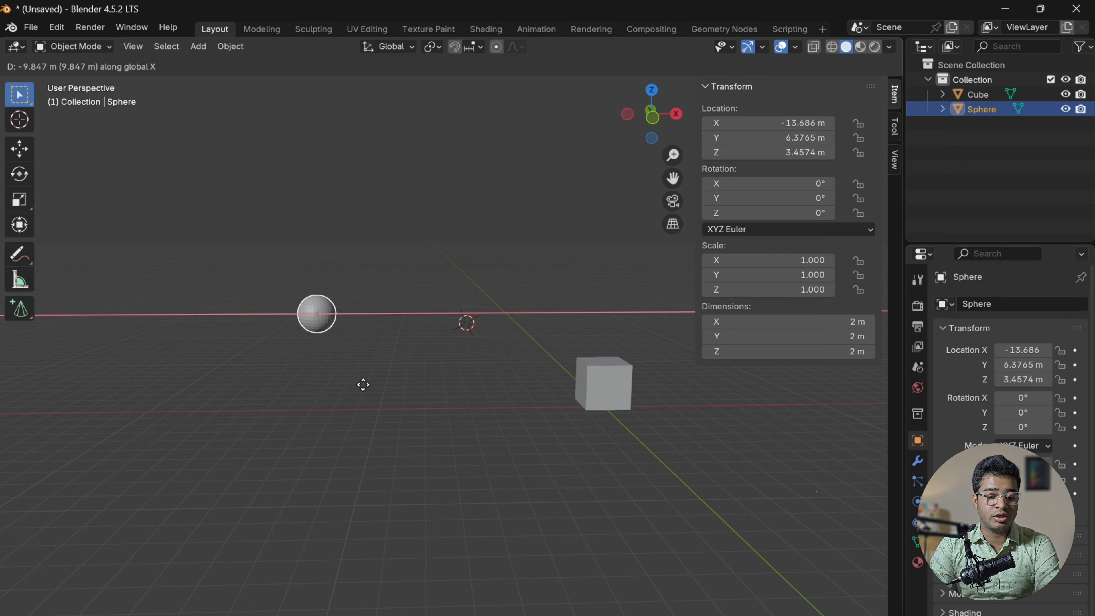
click(278, 386)
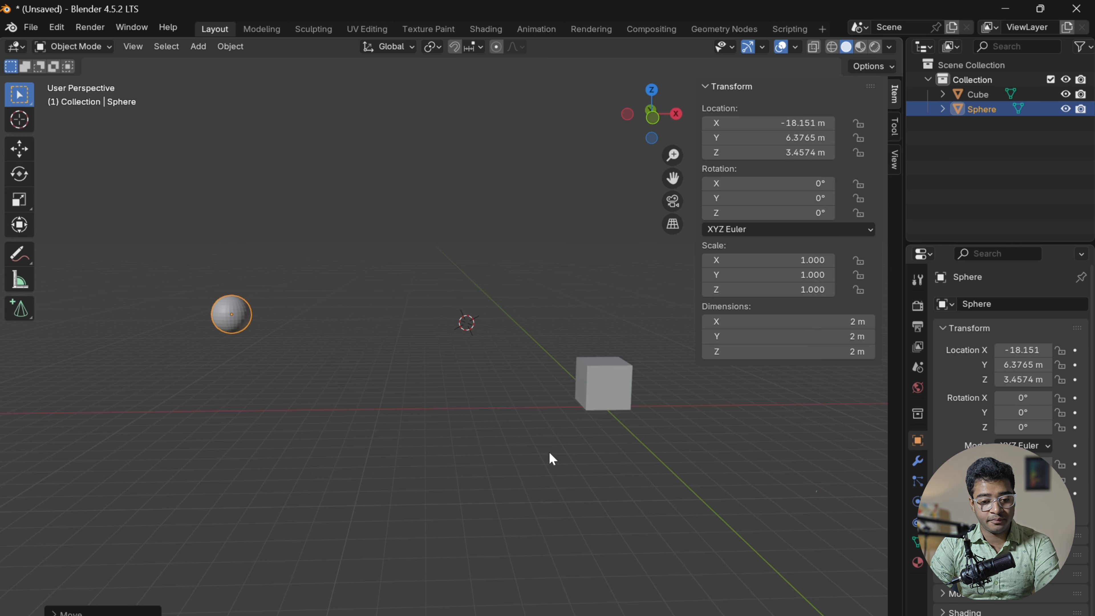
- Select the cube and try rotating it freely without an axis constraint, cancelling the rotation
alt+shift+drag(625, 440, 465, 427)
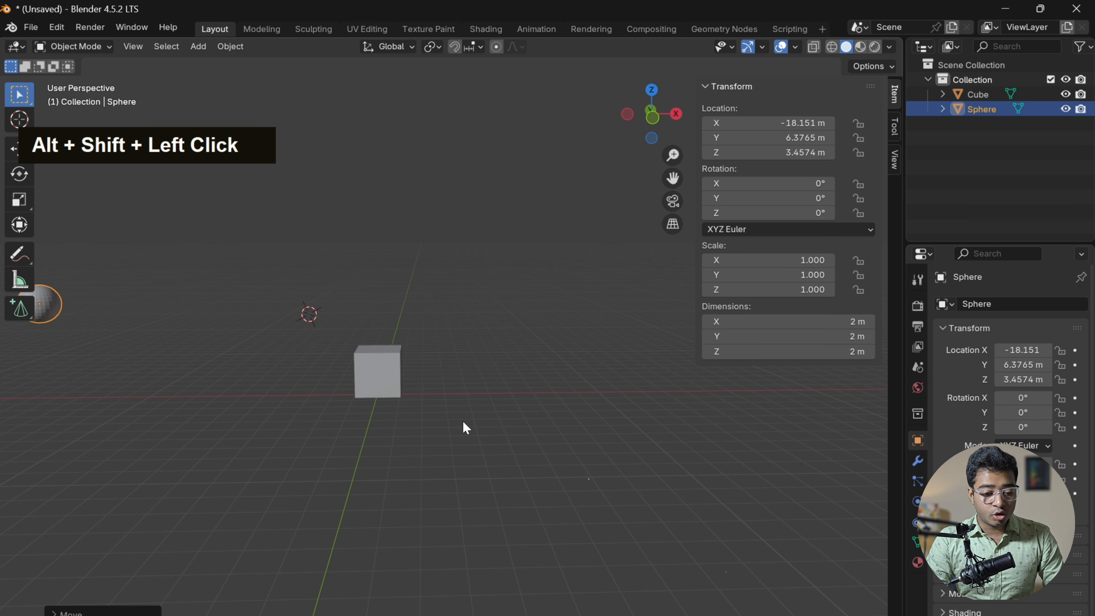
click(401, 372)
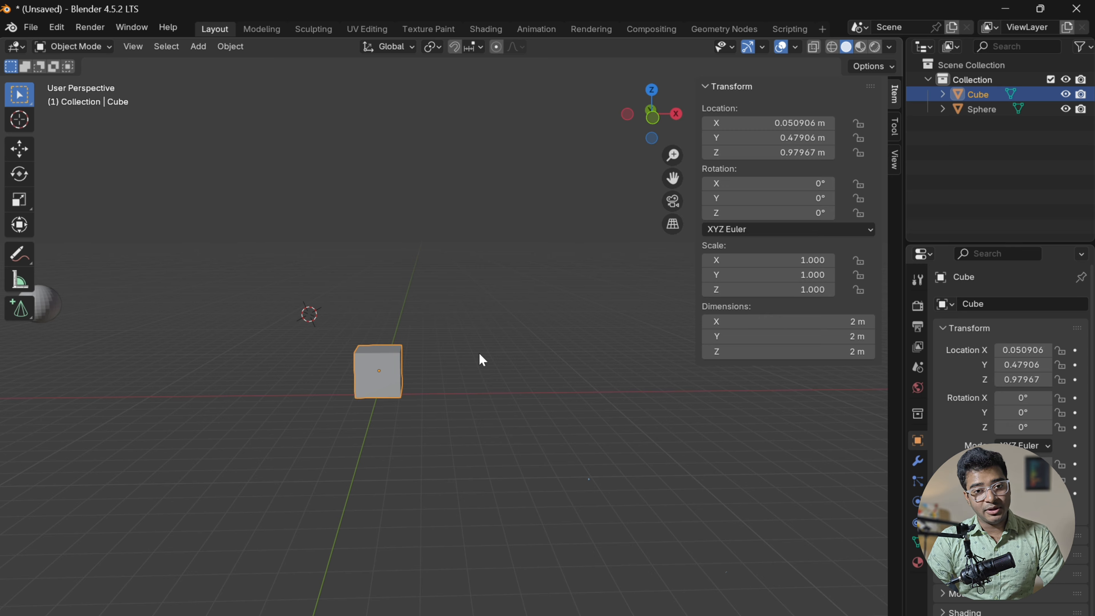
key(r)
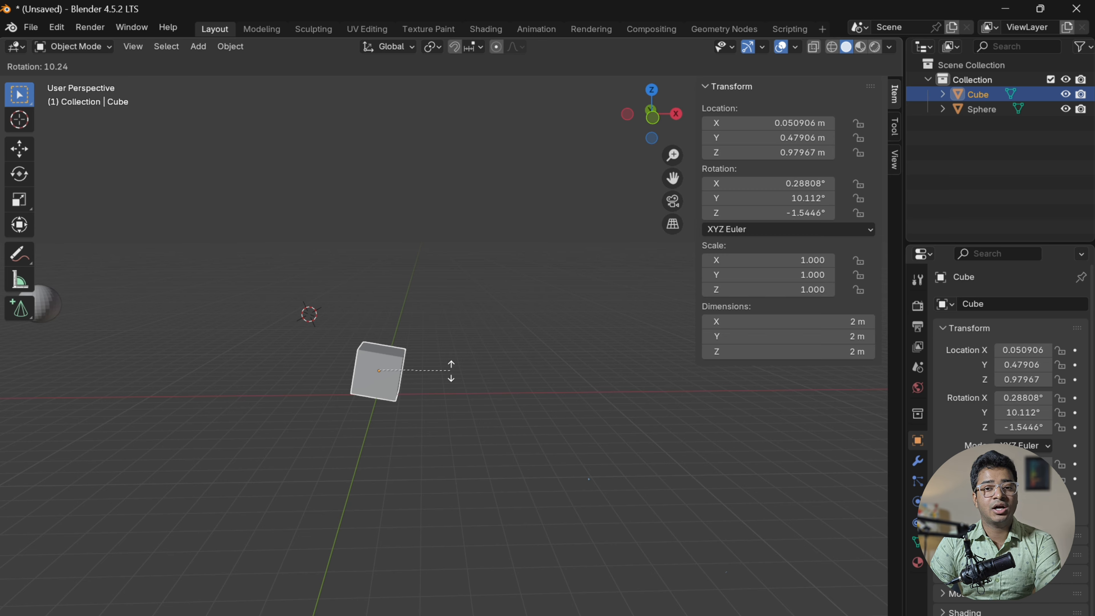
right_click(451, 371)
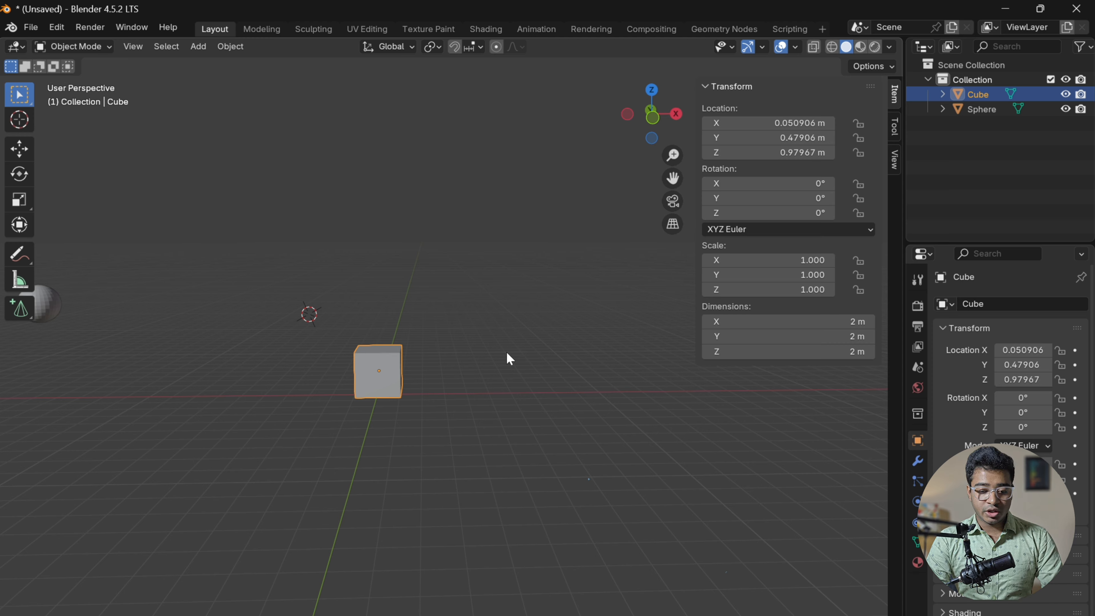
- Try rotating the cube around the global X axis only, and cancel the rotation
key(r)
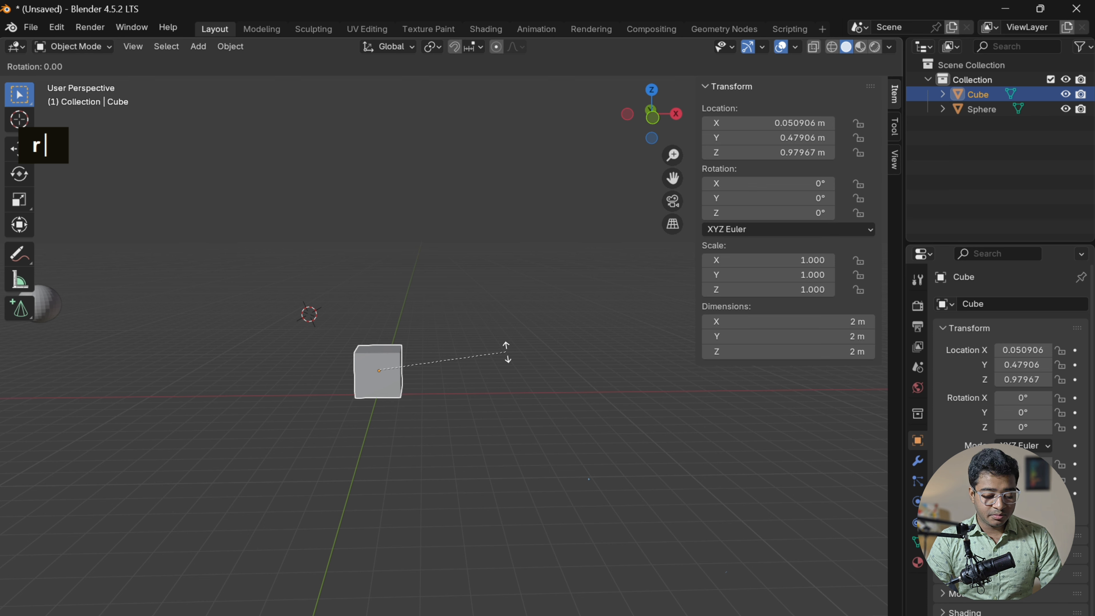
key(x)
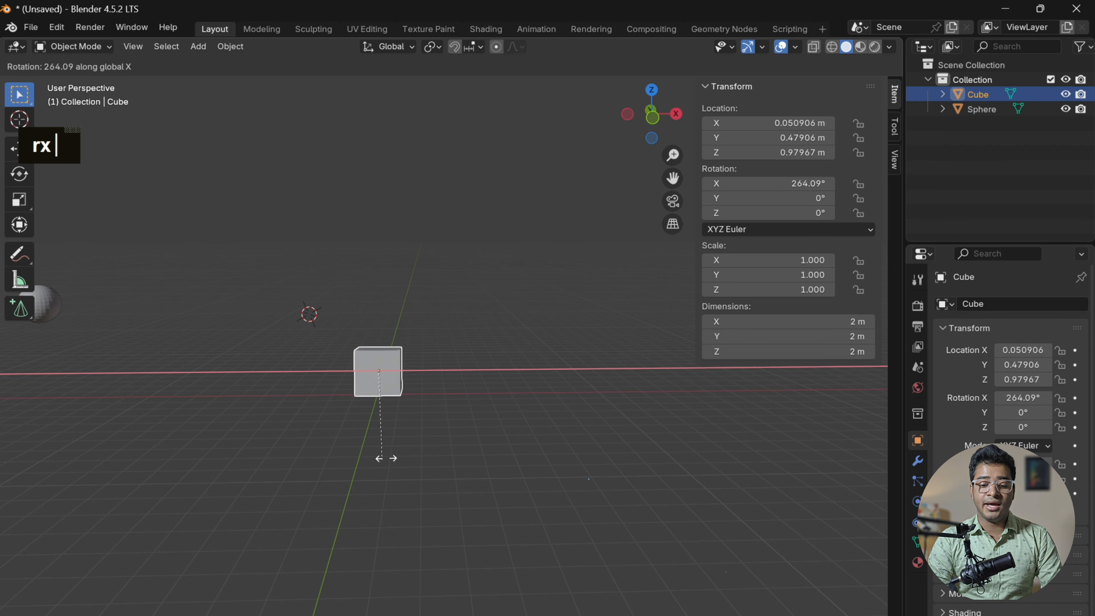
right_click(409, 431)
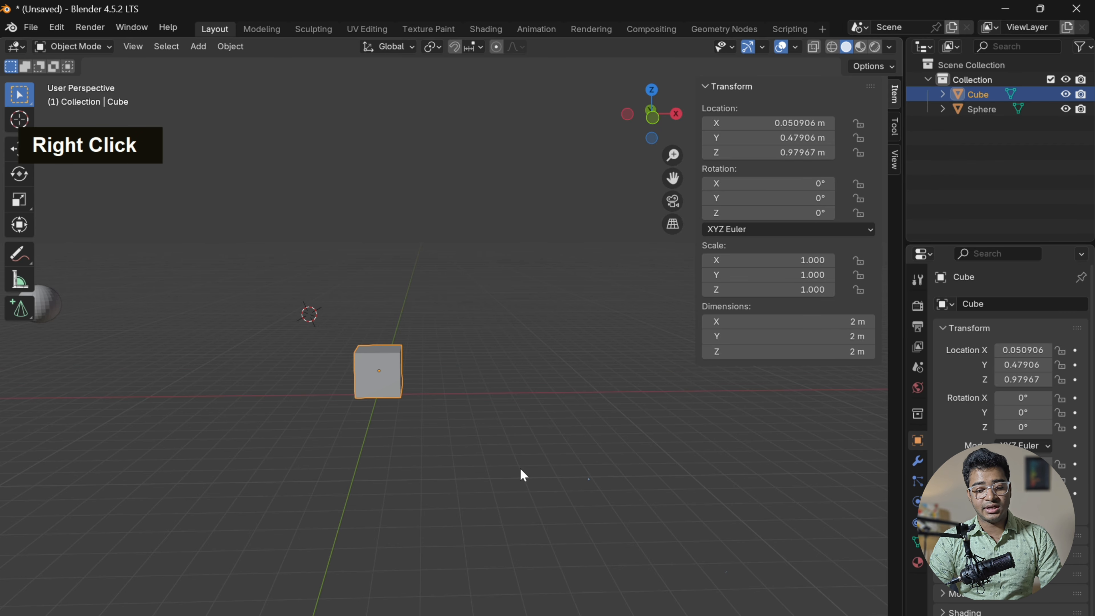
- Try scaling the cube uniformly on all axes, and cancel the scaling
alt+shift+drag(520, 469, 467, 459)
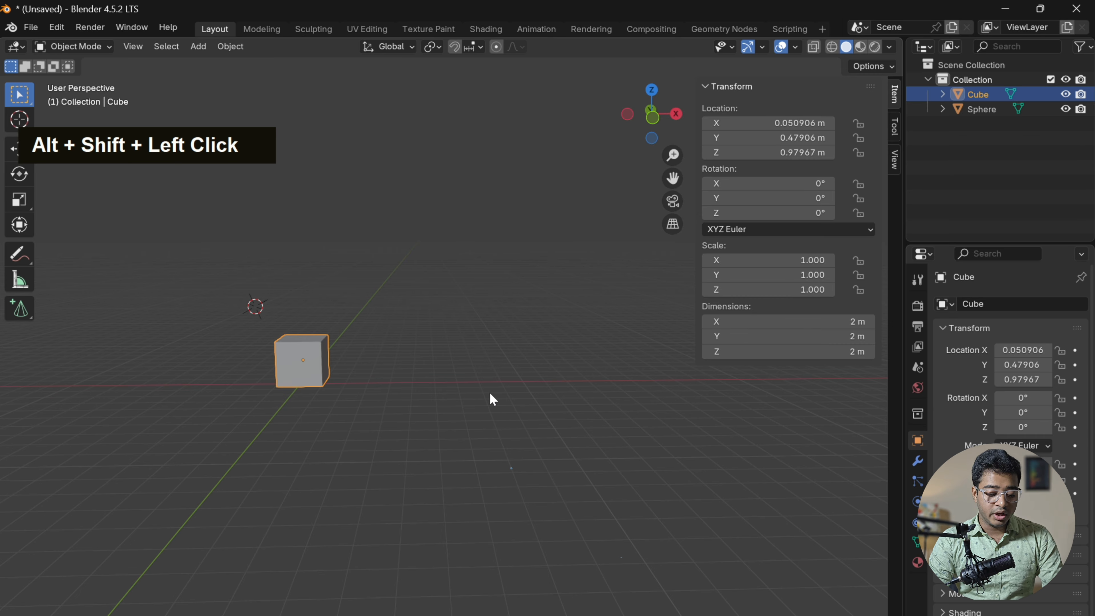
key(s)
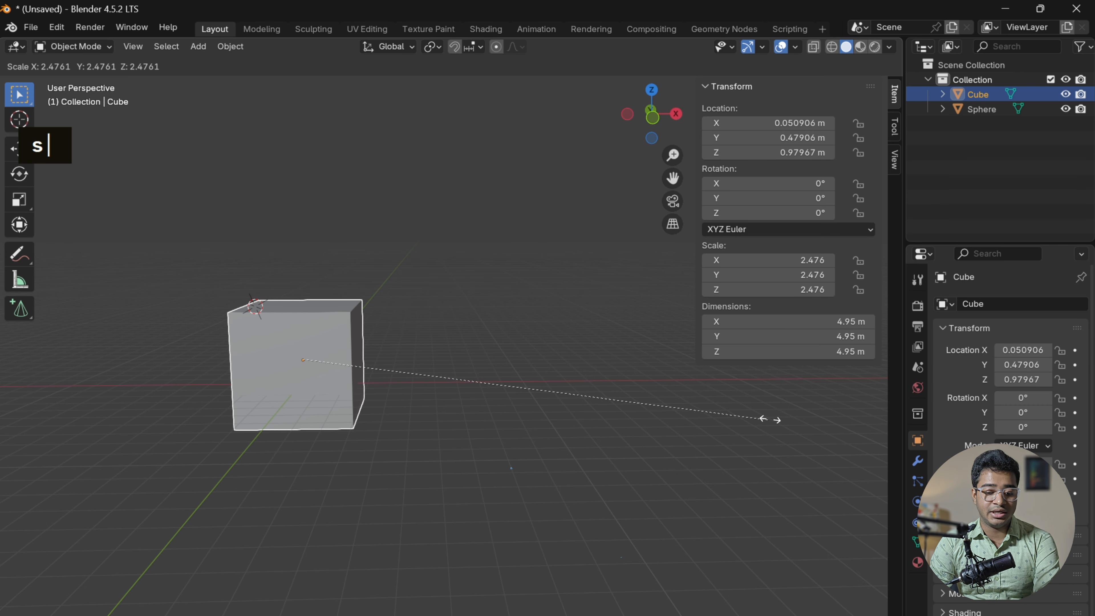
right_click(529, 408)
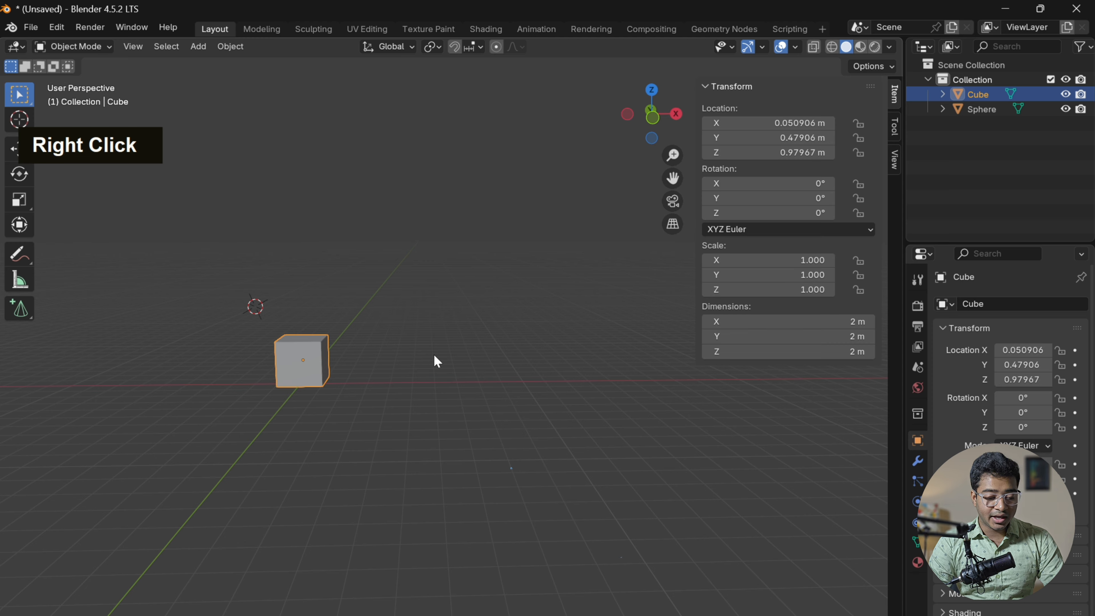
- Scale the cube along the global X axis only, to an X scale of about 2.3, and hide the transform sidebar
key(s)
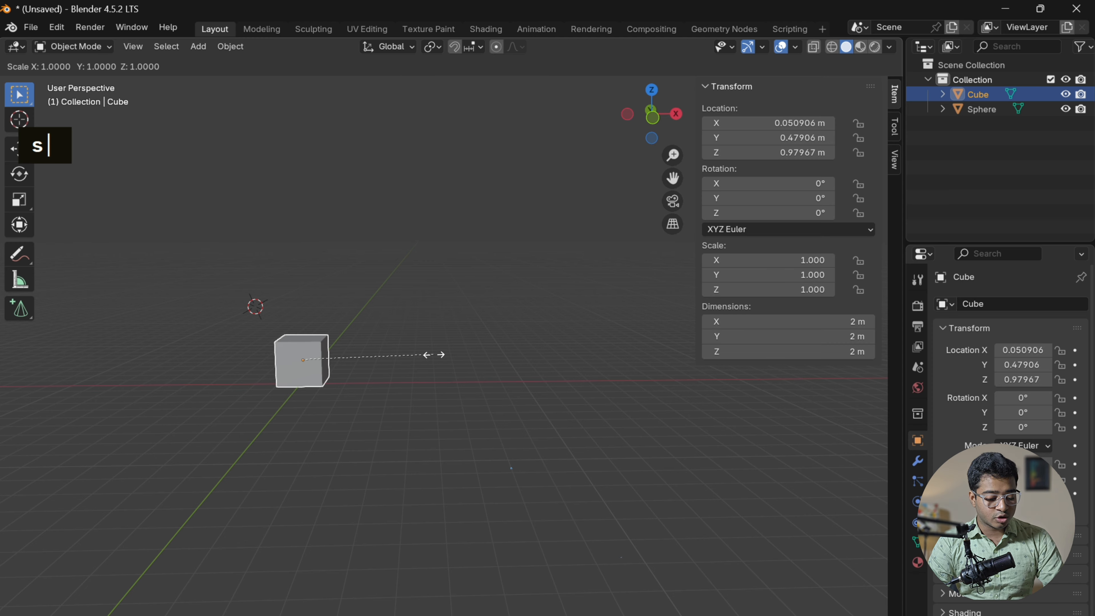
key(x)
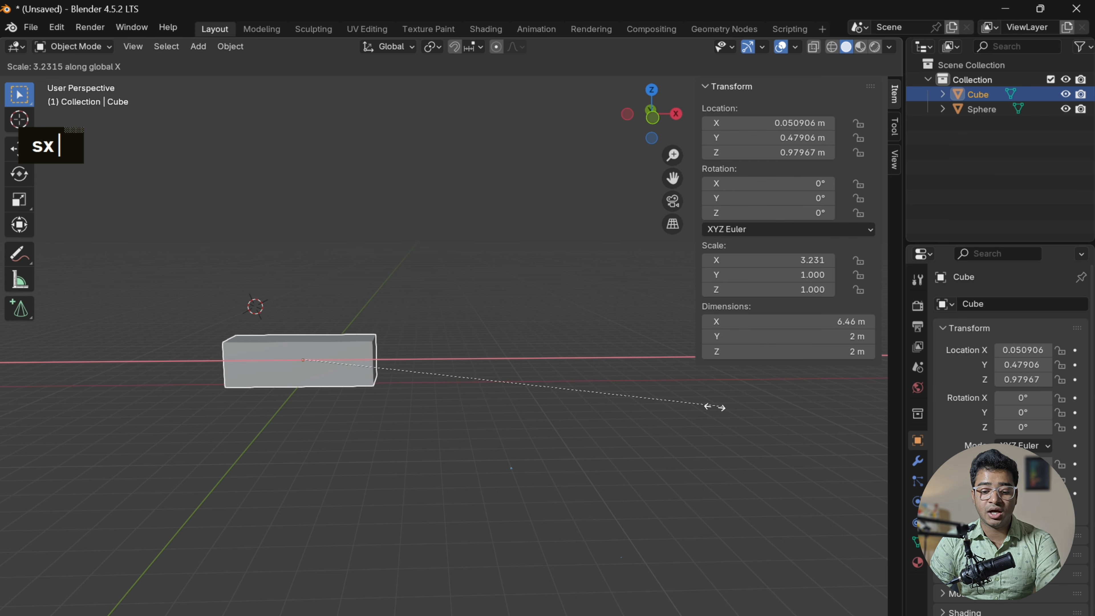
click(604, 413)
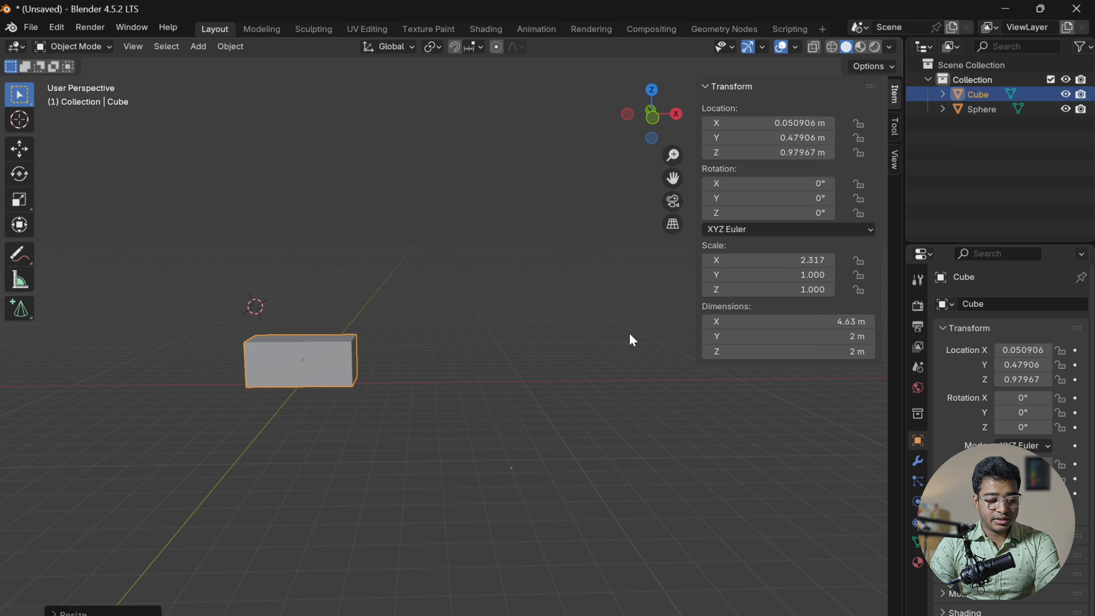
key(n)
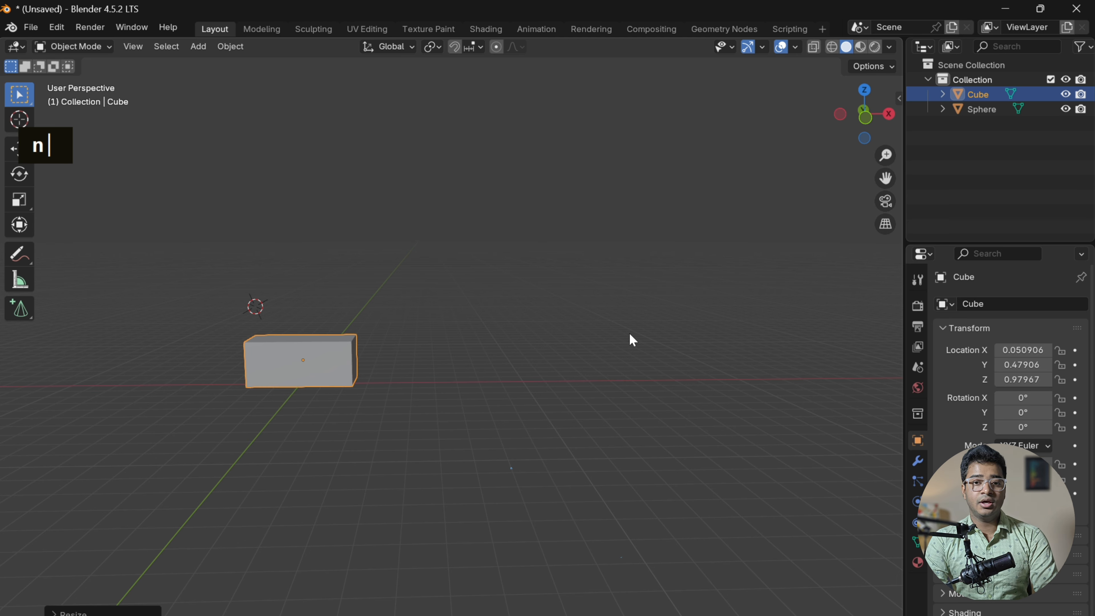